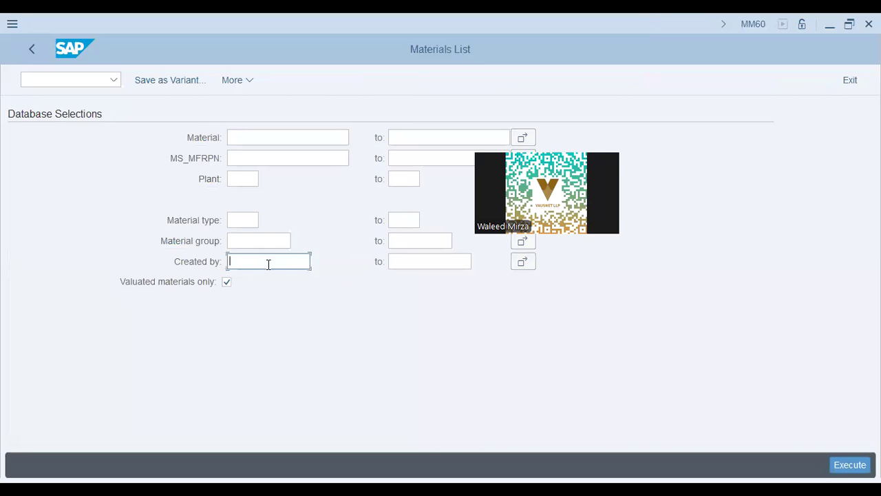
Run the Materials List report for materials created by the training user
{"action": "type", "text": "v"}
{"action": "key", "text": "Down"}
{"action": "key", "text": "Return"}
{"action": "left_click", "coordinate": [851, 467]}
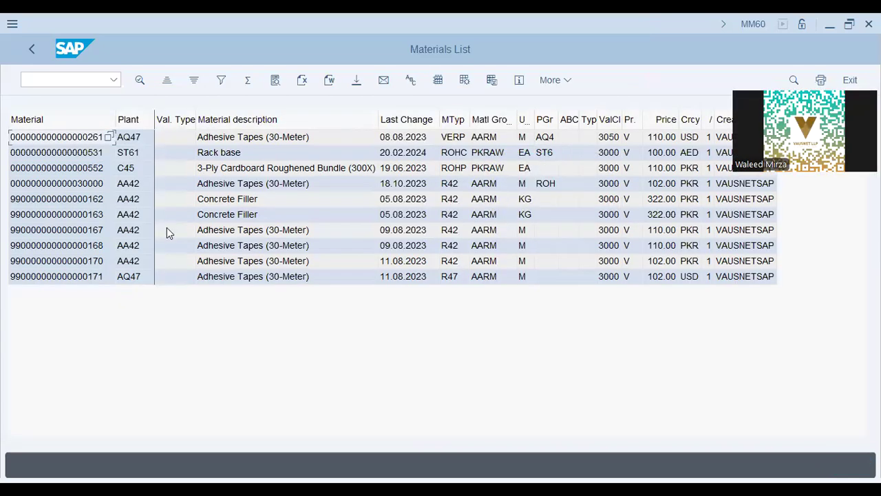
Open material 30000 from the list, then switch to Display Material with /n mm03
{"action": "double_click", "coordinate": [56, 183]}
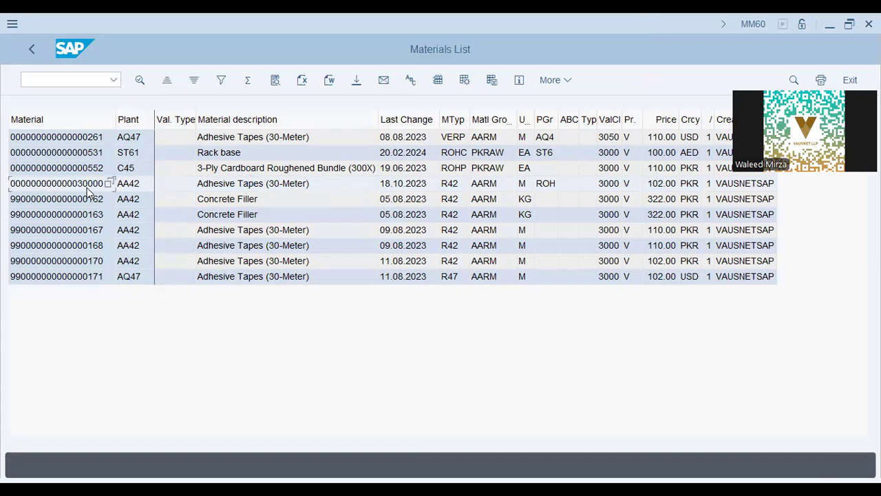
{"action": "type", "text": "n mm03"}
{"action": "key", "text": "Return"}
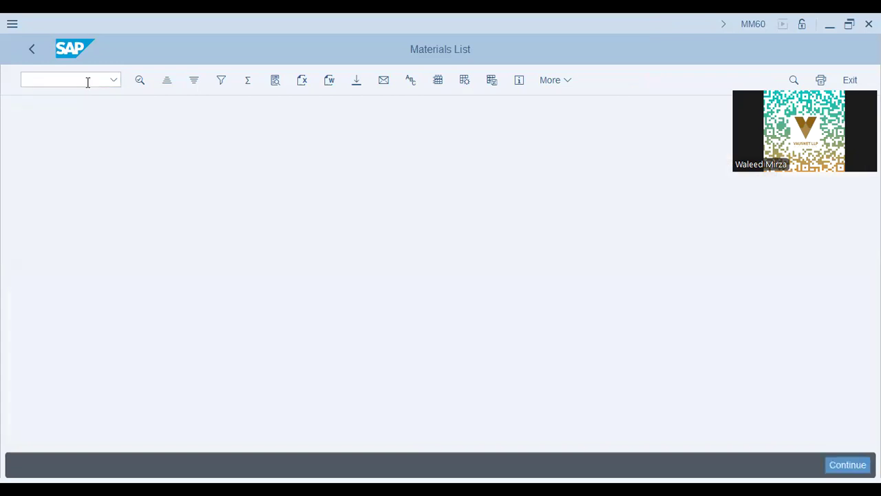
Show material 30000 at plant aa42 with Basic Data 1/2, Purchasing, Accounting 1/2 and Costing 1/2 views
{"action": "key", "text": "alt+Tab"}
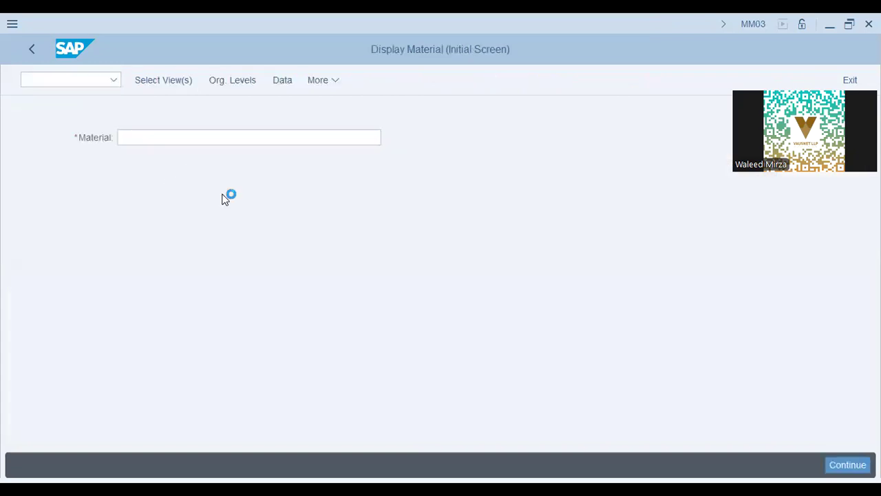
{"action": "type", "text": "30000"}
{"action": "left_click", "coordinate": [159, 81]}
{"action": "left_click", "coordinate": [281, 135]}
{"action": "left_click", "coordinate": [281, 150]}
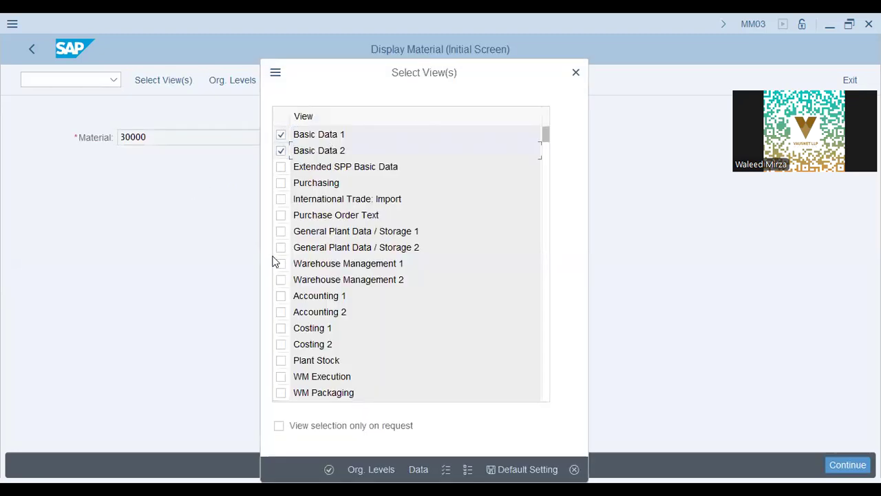
{"action": "left_click", "coordinate": [281, 296]}
{"action": "left_click", "coordinate": [281, 312]}
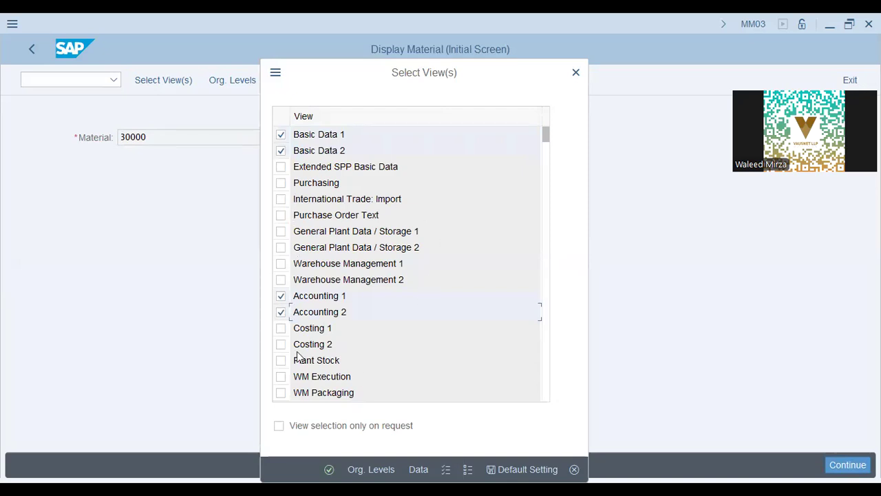
{"action": "left_click", "coordinate": [282, 329]}
{"action": "left_click", "coordinate": [282, 344]}
{"action": "left_click", "coordinate": [280, 183]}
{"action": "key", "text": "Return"}
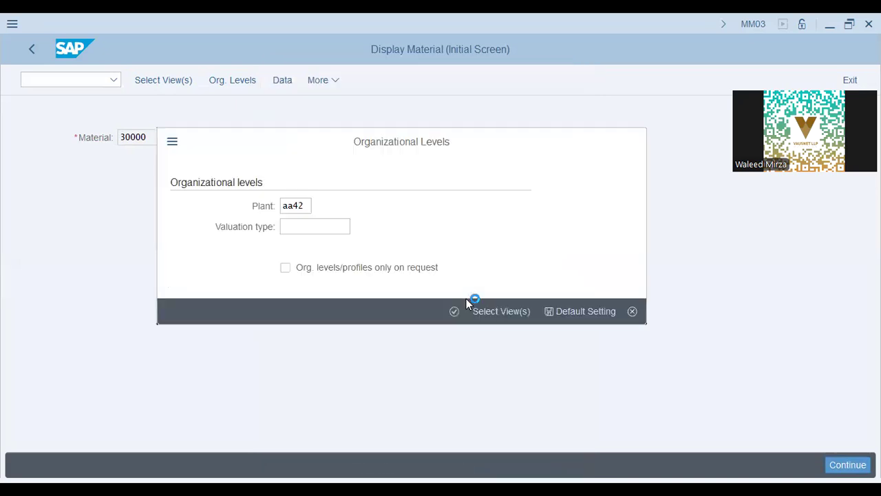
{"action": "key", "text": "Return"}
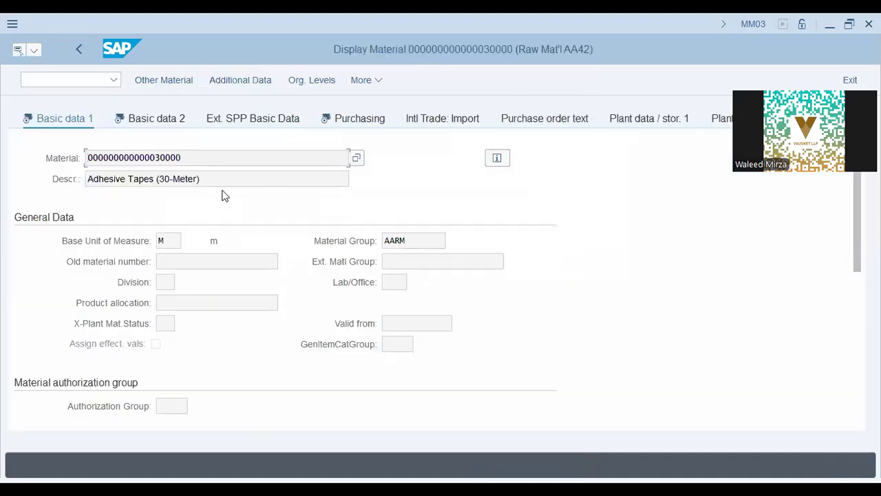
{"action": "key", "text": "alt+Tab"}
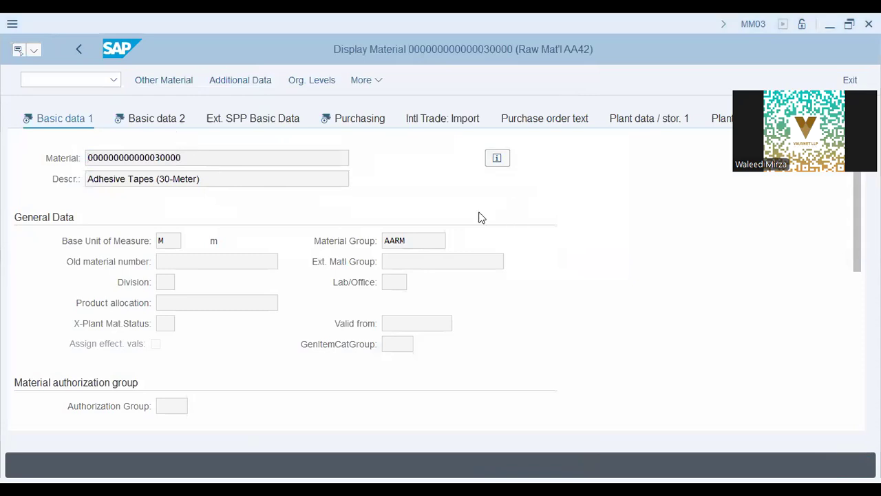
{"action": "left_click", "coordinate": [840, 120]}
{"action": "left_click", "coordinate": [841, 119]}
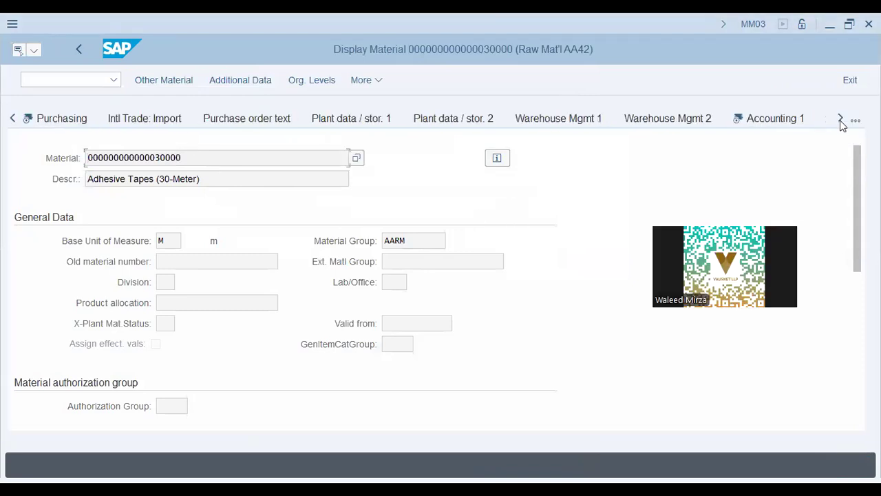
{"action": "scroll", "coordinate": [188, 273], "scroll_direction": "down", "scroll_amount": 5}
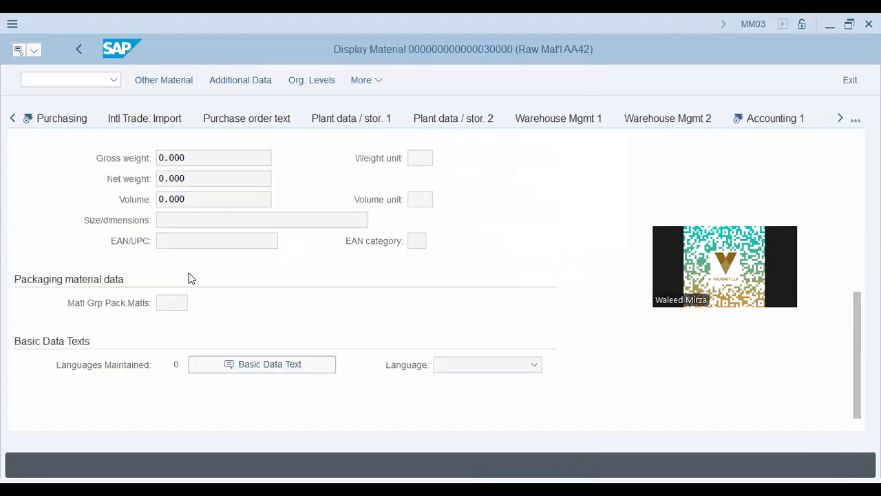
{"action": "scroll", "coordinate": [189, 272], "scroll_direction": "up", "scroll_amount": 5}
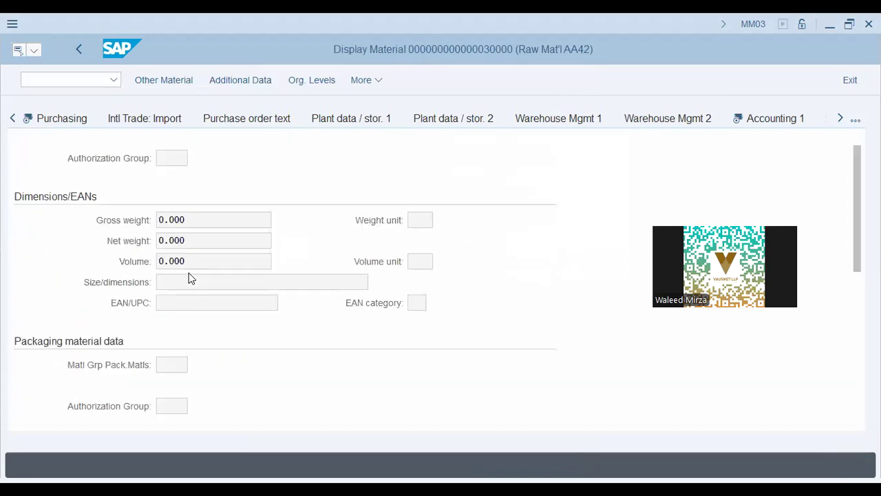
{"action": "left_click", "coordinate": [840, 119]}
{"action": "left_click", "coordinate": [840, 120]}
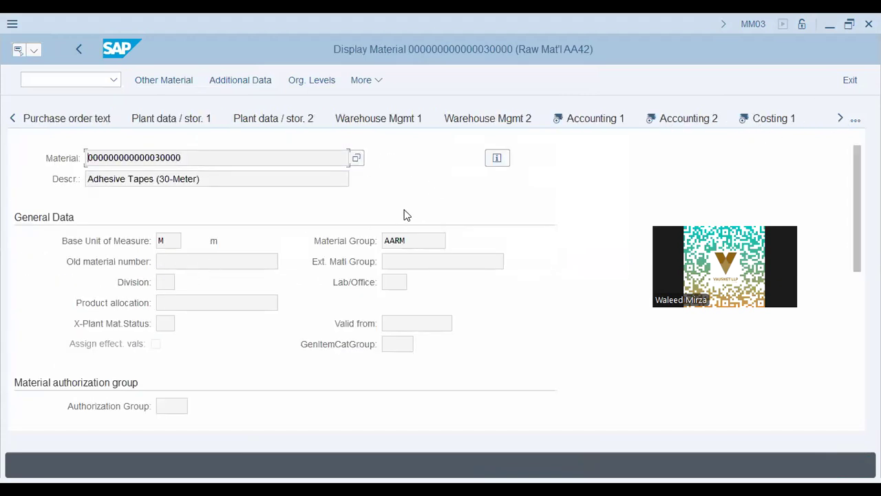
{"action": "left_click", "coordinate": [840, 120]}
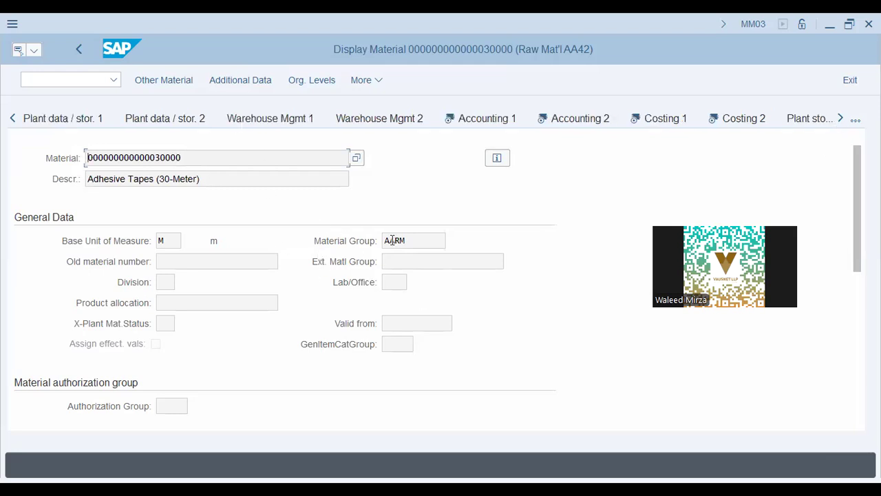
{"action": "left_click", "coordinate": [12, 120]}
{"action": "left_click", "coordinate": [12, 120]}
{"action": "left_click", "coordinate": [13, 120]}
{"action": "left_click", "coordinate": [73, 81]}
{"action": "type", "text": "/nmm03"}
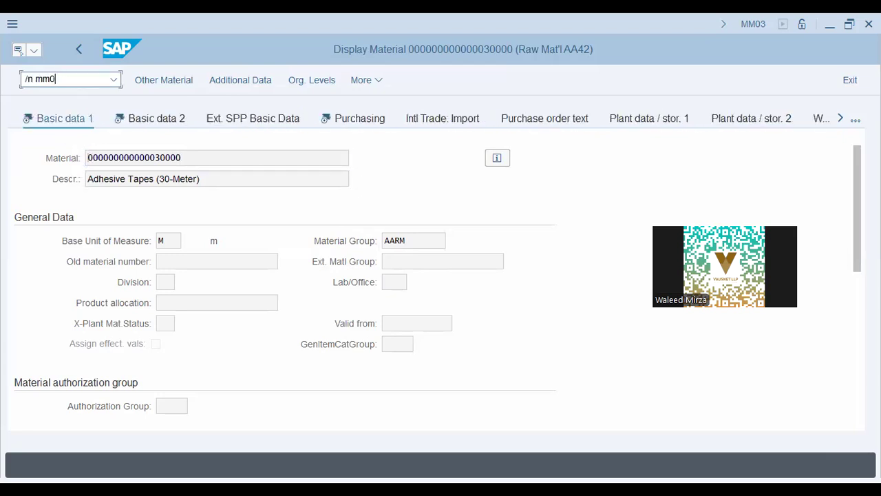
In MM01, choose industry sector Mechanical engineering and material type Raw materials (ROH-RAW)
{"action": "key", "text": "Return"}
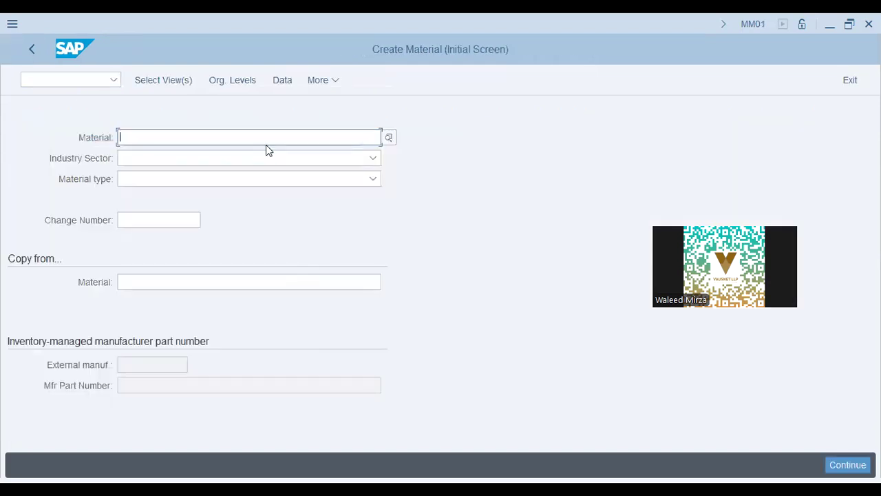
{"action": "left_click", "coordinate": [224, 157]}
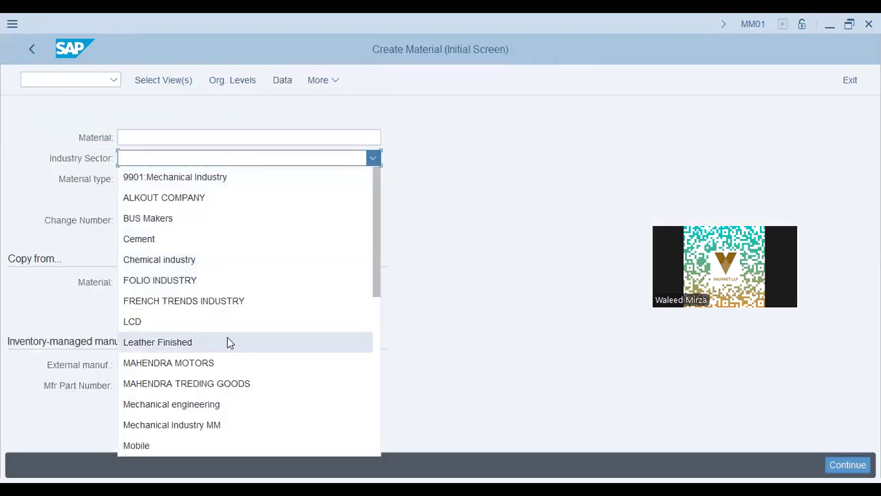
{"action": "left_click", "coordinate": [215, 412]}
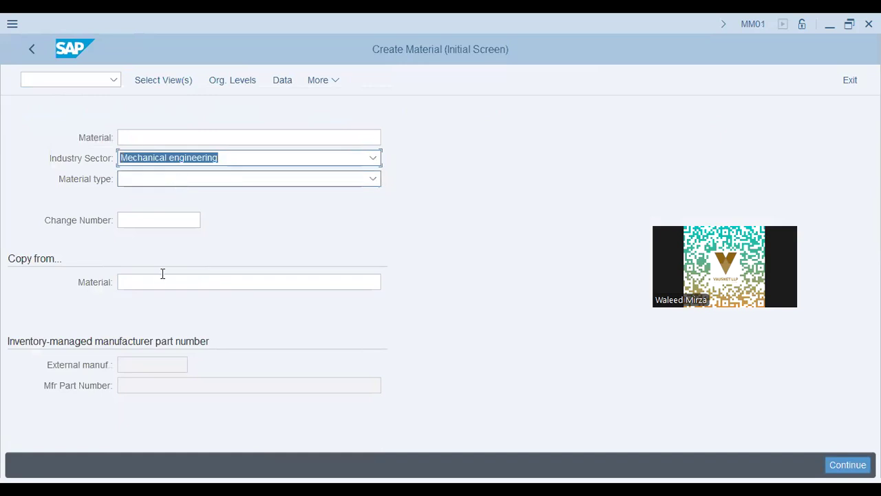
{"action": "scroll", "coordinate": [176, 317], "scroll_direction": "down", "scroll_amount": 15}
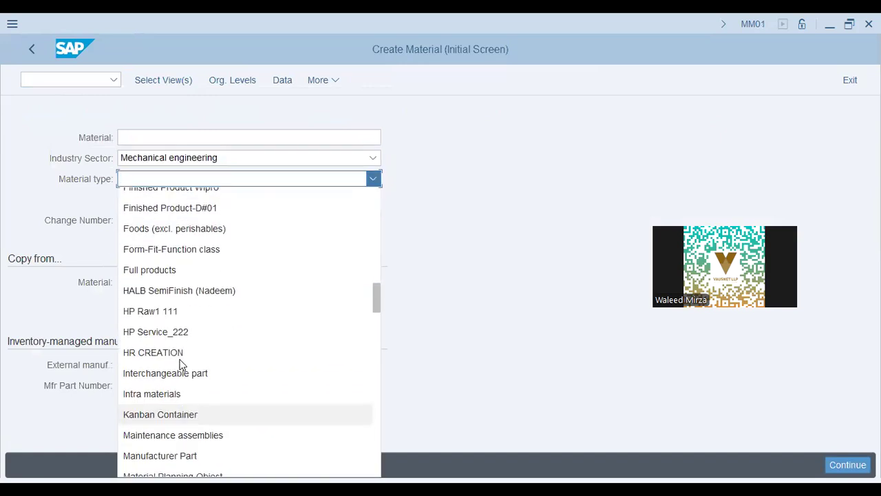
{"action": "scroll", "coordinate": [181, 365], "scroll_direction": "down", "scroll_amount": 8}
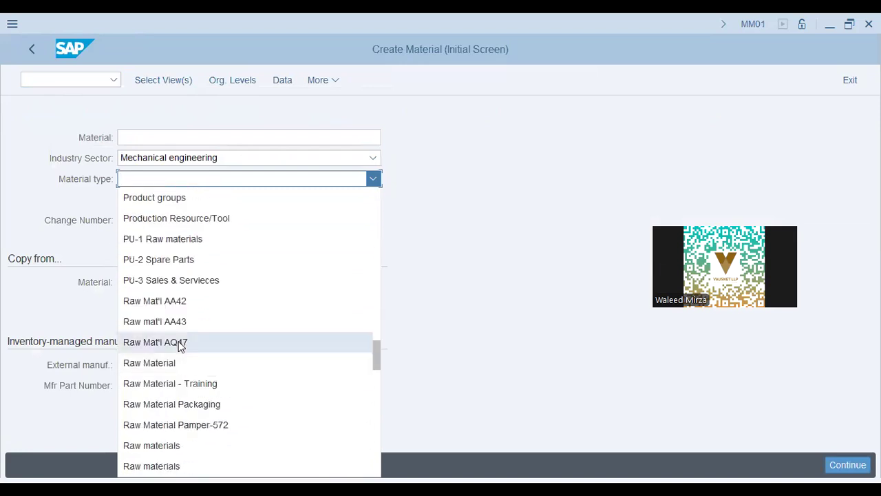
{"action": "scroll", "coordinate": [204, 376], "scroll_direction": "down", "scroll_amount": 3}
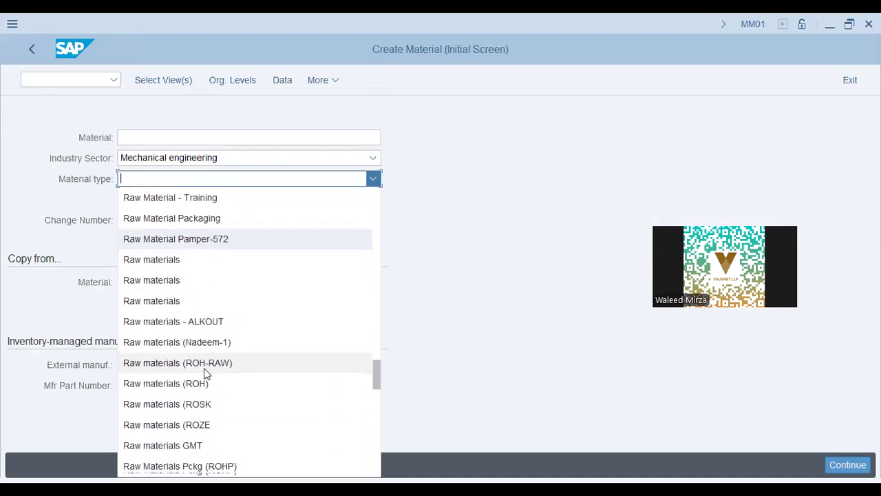
{"action": "left_click", "coordinate": [205, 368]}
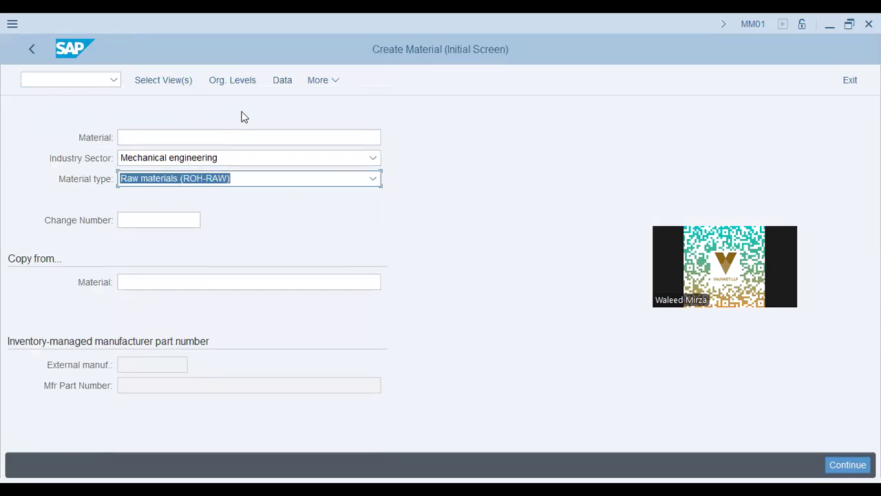
{"action": "left_click", "coordinate": [163, 80]}
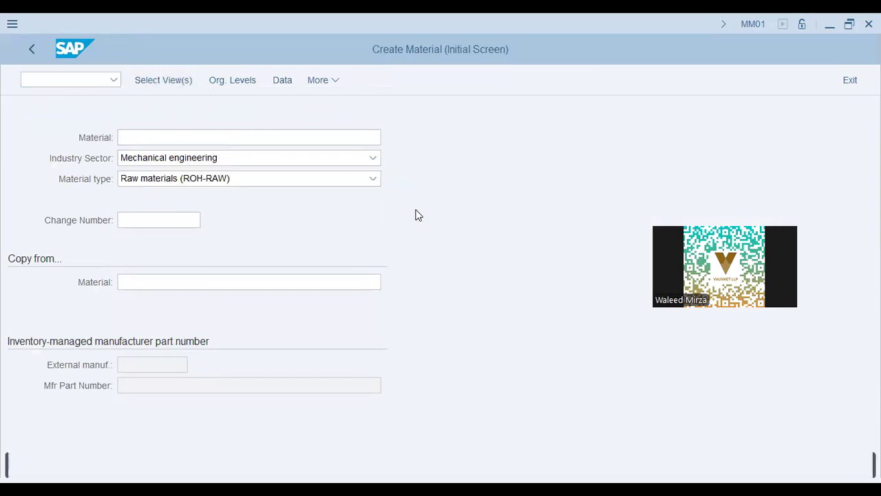
Select Basic Data 1/2, Sales Org. Data 1, Purchasing, MRP 1–4 and Accounting 1/2 views
{"action": "left_click", "coordinate": [281, 114]}
{"action": "left_click", "coordinate": [281, 129]}
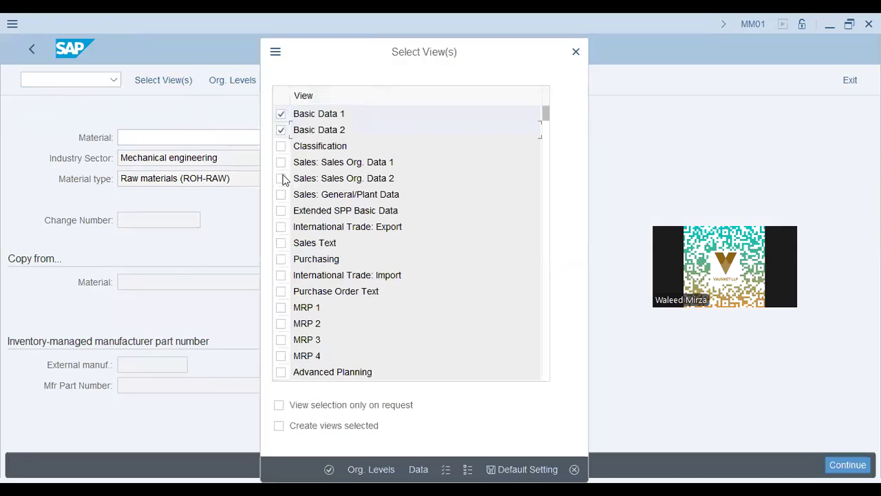
{"action": "left_click", "coordinate": [281, 260]}
{"action": "left_click", "coordinate": [281, 163]}
{"action": "left_click", "coordinate": [281, 307]}
{"action": "left_click", "coordinate": [281, 323]}
{"action": "left_click", "coordinate": [281, 356]}
{"action": "left_click", "coordinate": [281, 340]}
{"action": "scroll", "coordinate": [296, 327], "scroll_direction": "down", "scroll_amount": 4}
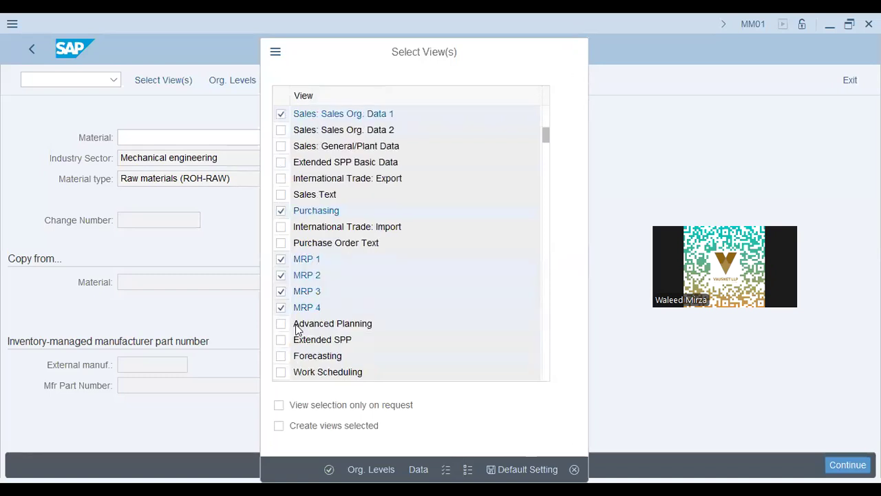
{"action": "left_click", "coordinate": [281, 339]}
{"action": "left_click", "coordinate": [281, 356]}
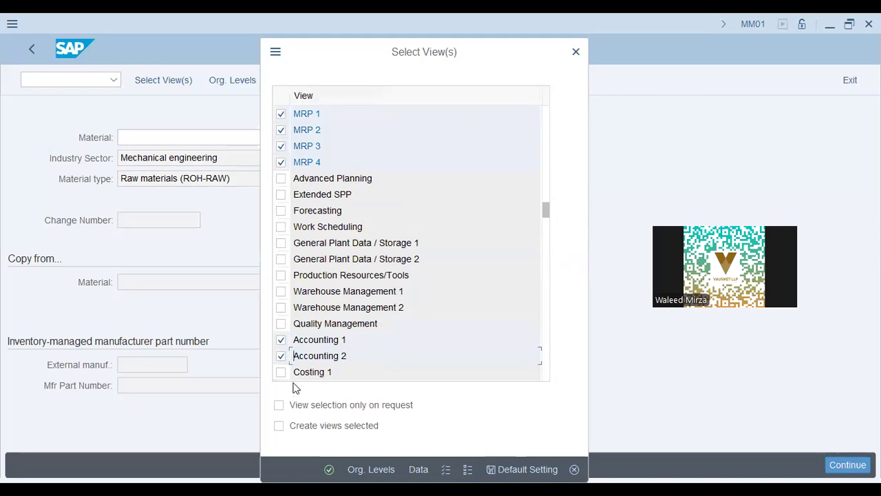
{"action": "left_click", "coordinate": [371, 470]}
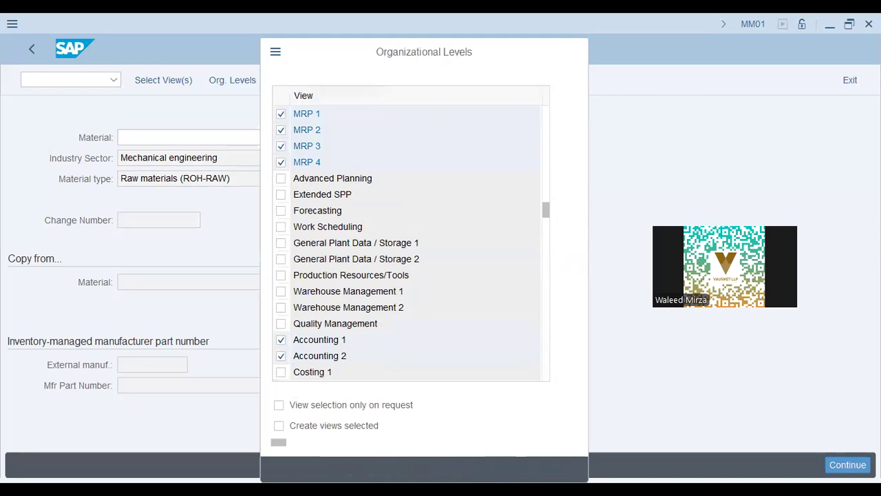
Set the organizational level plant to aa42 and confirm
{"action": "key", "text": "F4"}
{"action": "type", "text": "aa42"}
{"action": "key", "text": "Tab"}
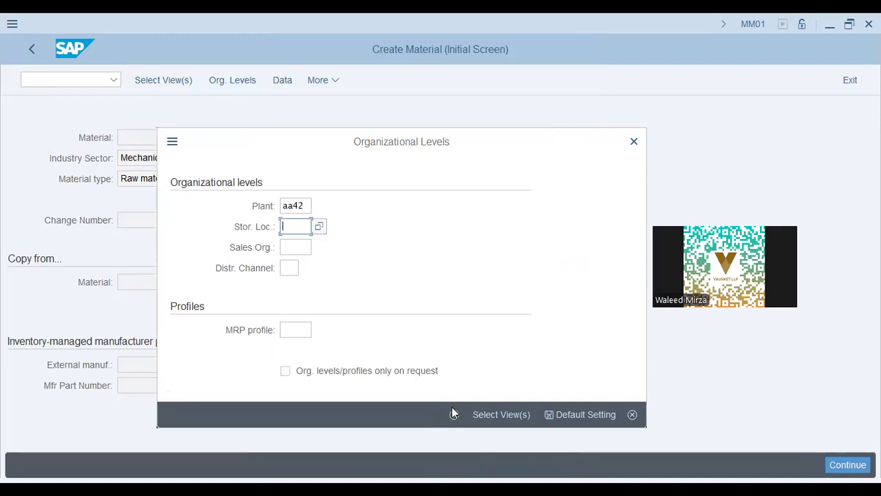
{"action": "left_click", "coordinate": [454, 413]}
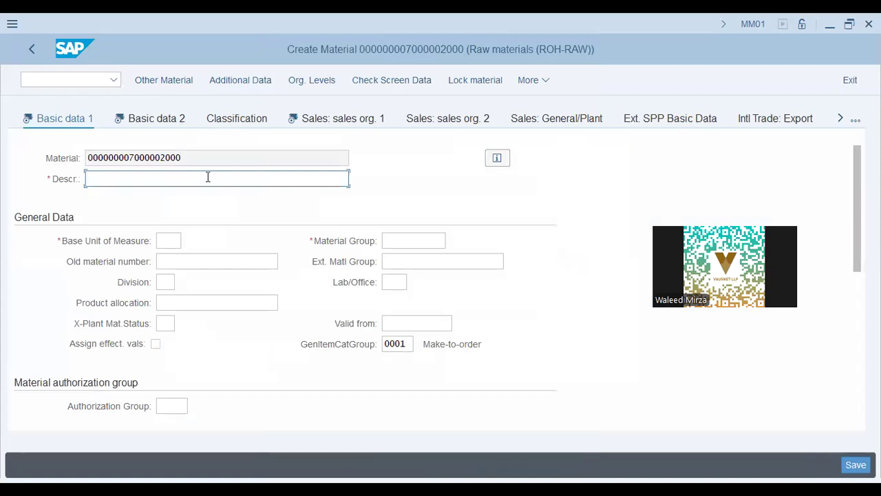
Enter description 'Drill Bits - 30MM', base unit EA and material group PKRAW
{"action": "type", "text": "Drill Bits - 30MM"}
{"action": "key", "text": "Tab"}
{"action": "type", "text": "ea"}
{"action": "key", "text": "Tab"}
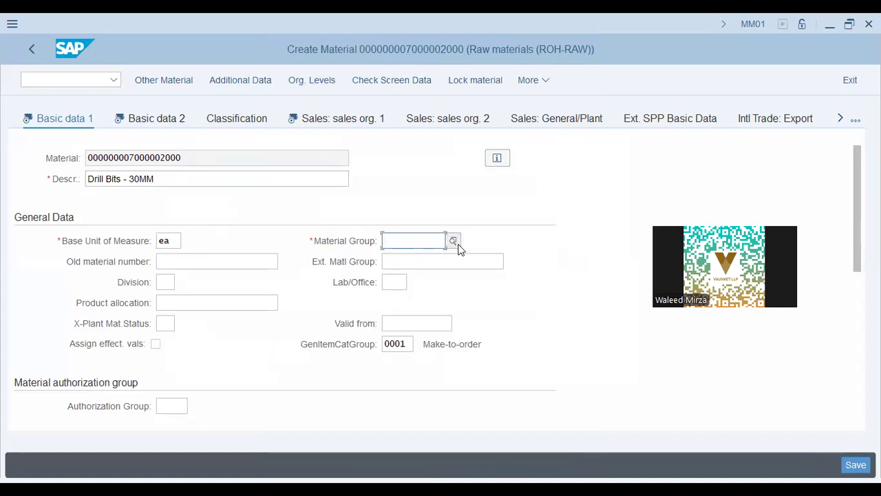
{"action": "type", "text": "pkraw"}
{"action": "key", "text": "Tab"}
Review the Basic data 2 fields, including other data and Medium
{"action": "scroll", "coordinate": [276, 320], "scroll_direction": "down", "scroll_amount": 3}
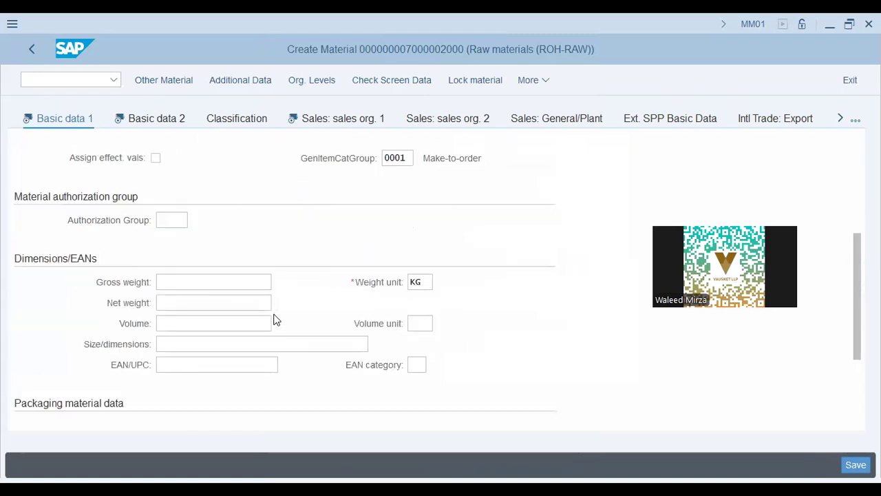
{"action": "scroll", "coordinate": [275, 318], "scroll_direction": "up", "scroll_amount": 5}
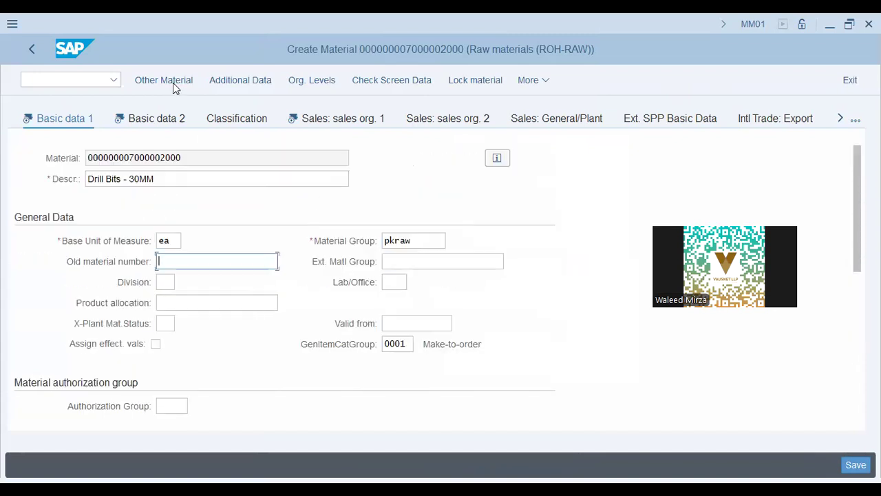
{"action": "left_click", "coordinate": [363, 240]}
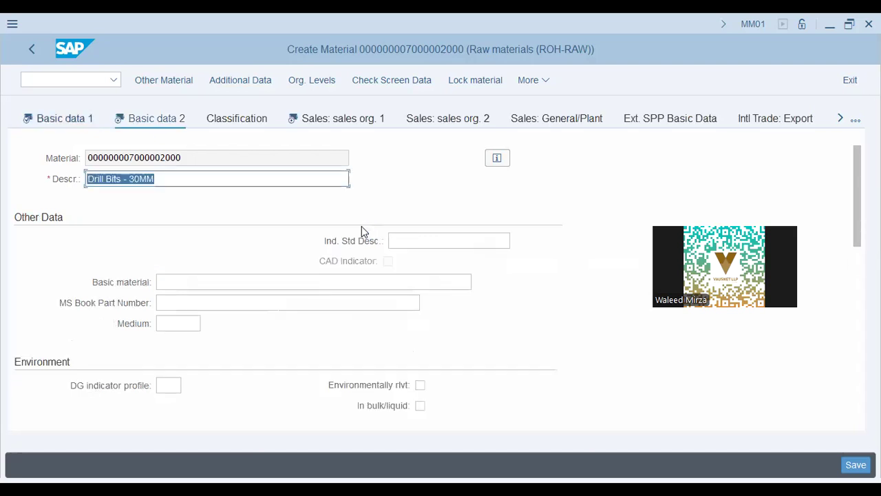
{"action": "left_click", "coordinate": [234, 284]}
{"action": "left_click", "coordinate": [197, 306]}
{"action": "left_click", "coordinate": [184, 321]}
{"action": "scroll", "coordinate": [282, 278], "scroll_direction": "down", "scroll_amount": 3}
{"action": "scroll", "coordinate": [206, 220], "scroll_direction": "up", "scroll_amount": 3}
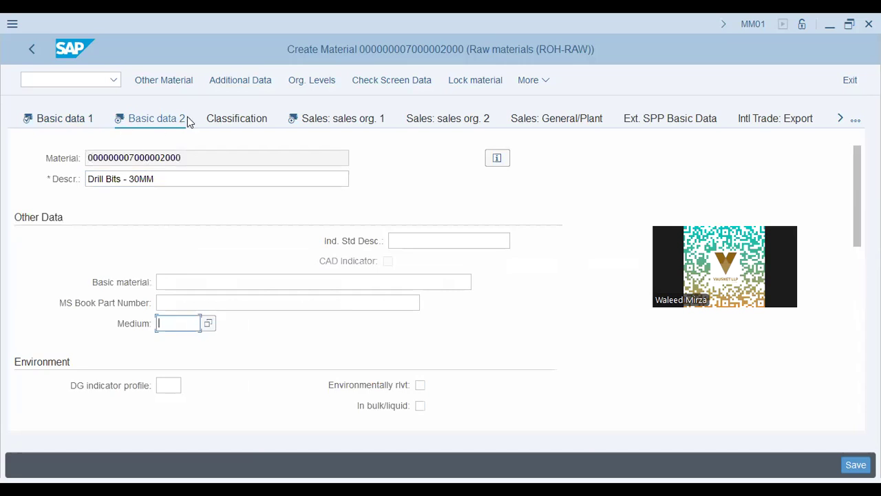
Check base unit, Division and material group PKRAW on Sales: sales org. data 1
{"action": "left_click", "coordinate": [338, 121]}
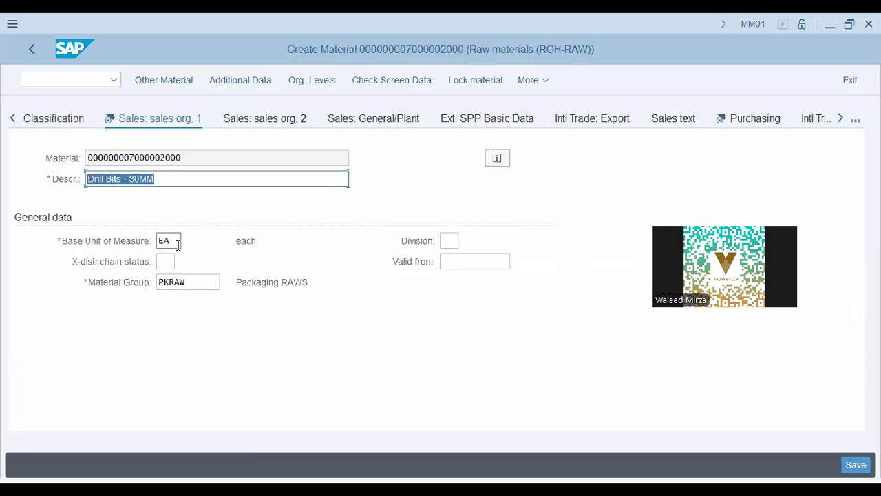
{"action": "left_click", "coordinate": [177, 240]}
{"action": "left_click", "coordinate": [449, 241]}
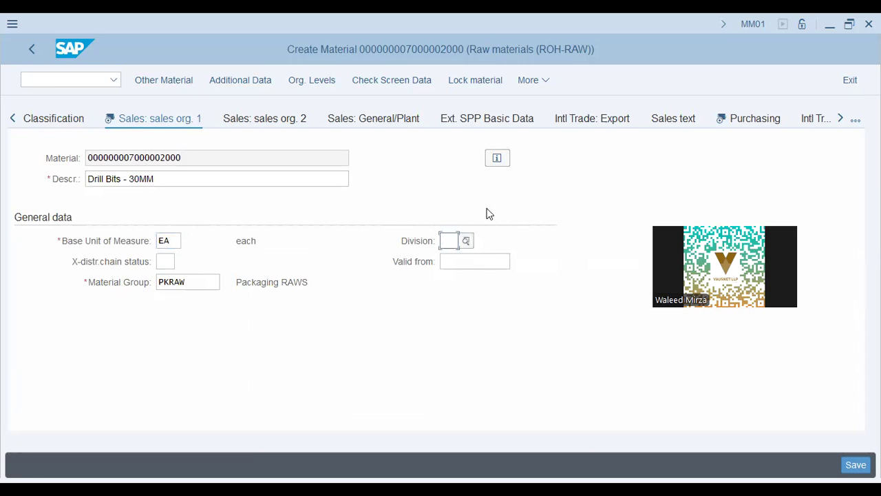
{"action": "left_click", "coordinate": [200, 284]}
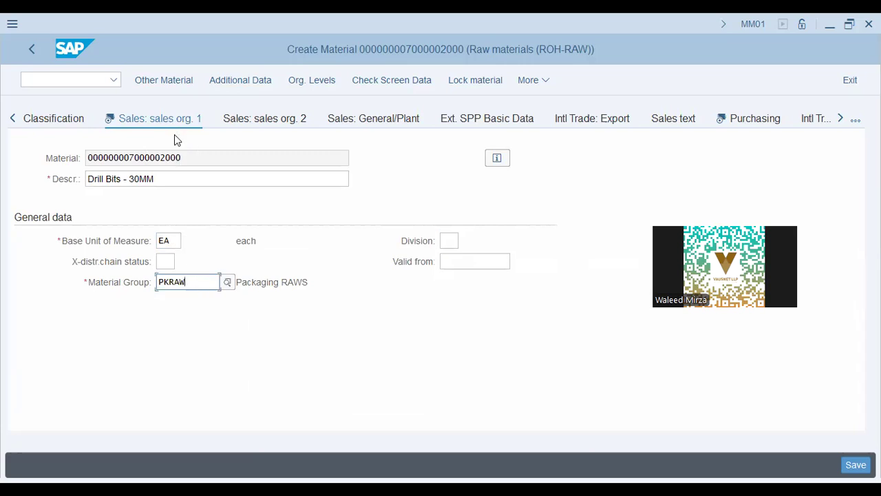
{"action": "left_click", "coordinate": [751, 120]}
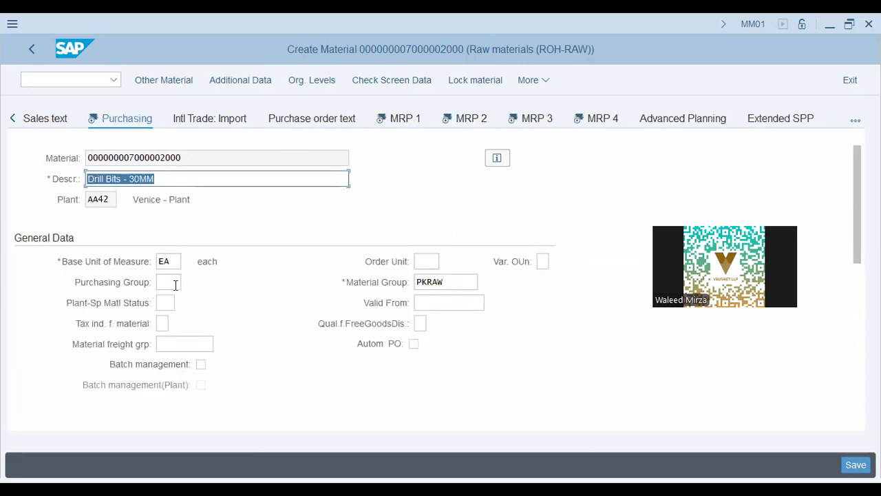
Turn on automatic purchase order creation in the Drill Bits purchasing data
{"action": "left_click", "coordinate": [176, 285]}
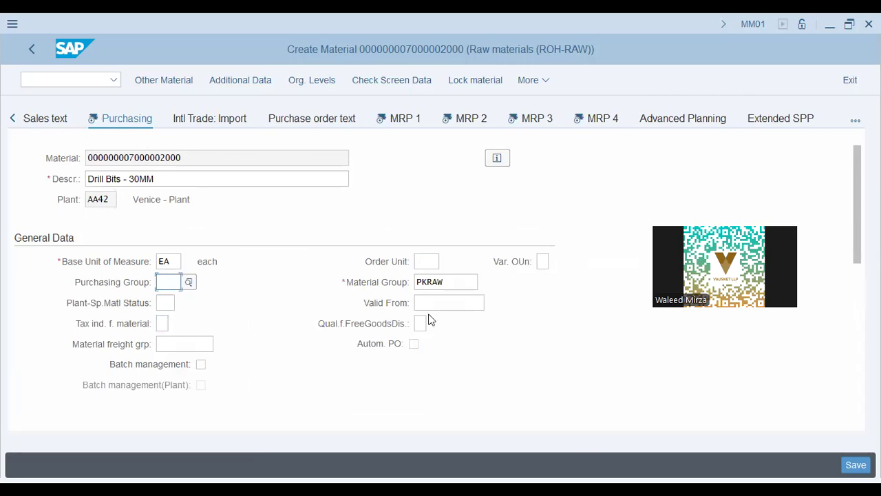
{"action": "left_click", "coordinate": [413, 344]}
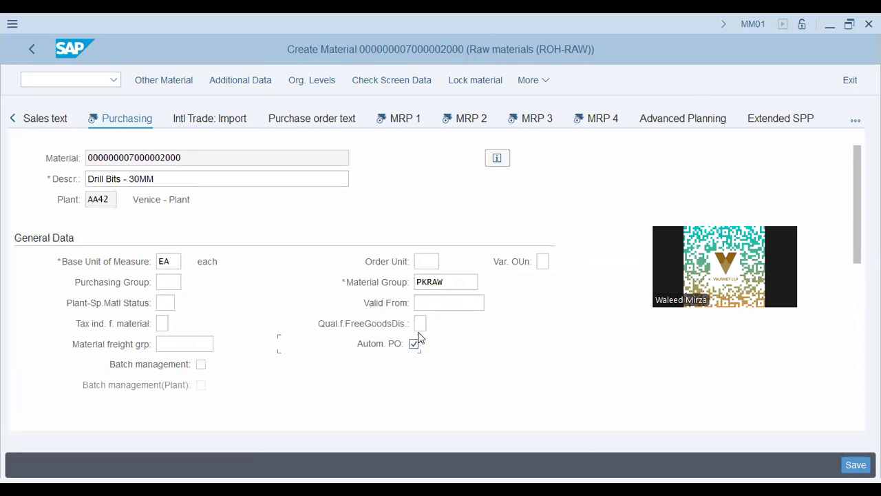
{"action": "left_click", "coordinate": [166, 303]}
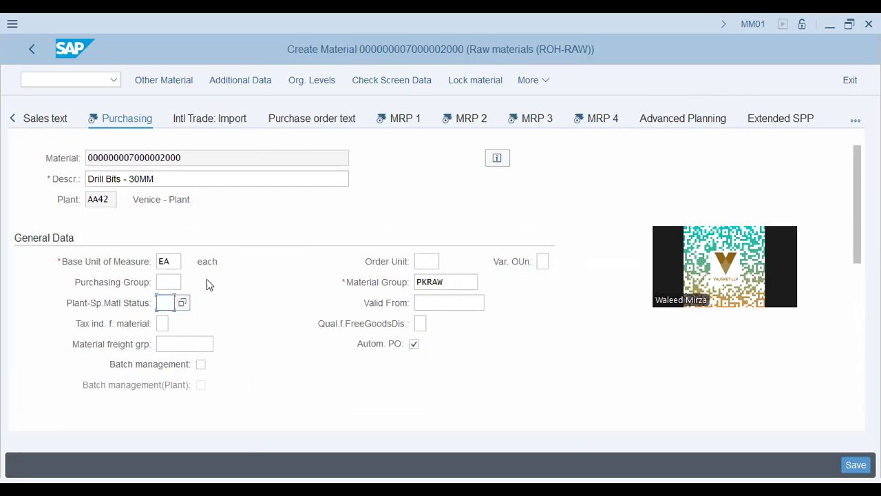
{"action": "left_click", "coordinate": [74, 304]}
{"action": "left_click", "coordinate": [162, 306]}
Tick the Source list requirement for the material
{"action": "scroll", "coordinate": [509, 295], "scroll_direction": "down", "scroll_amount": 10}
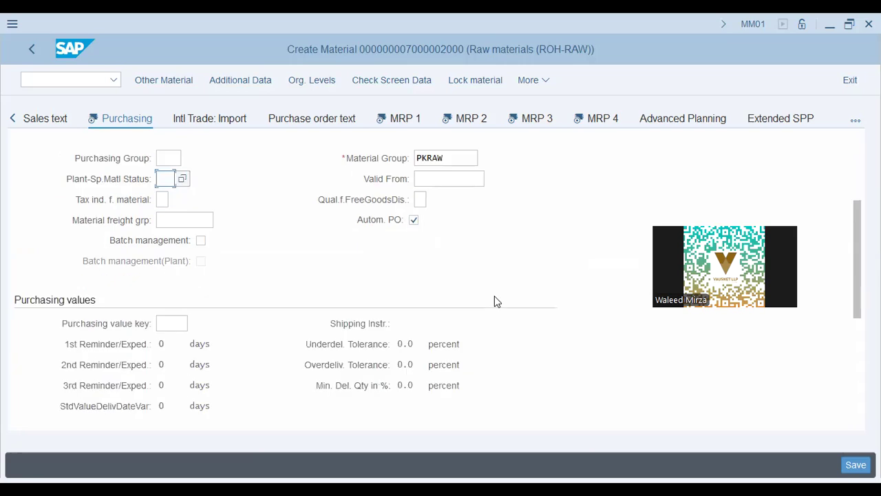
{"action": "scroll", "coordinate": [495, 298], "scroll_direction": "down", "scroll_amount": 2}
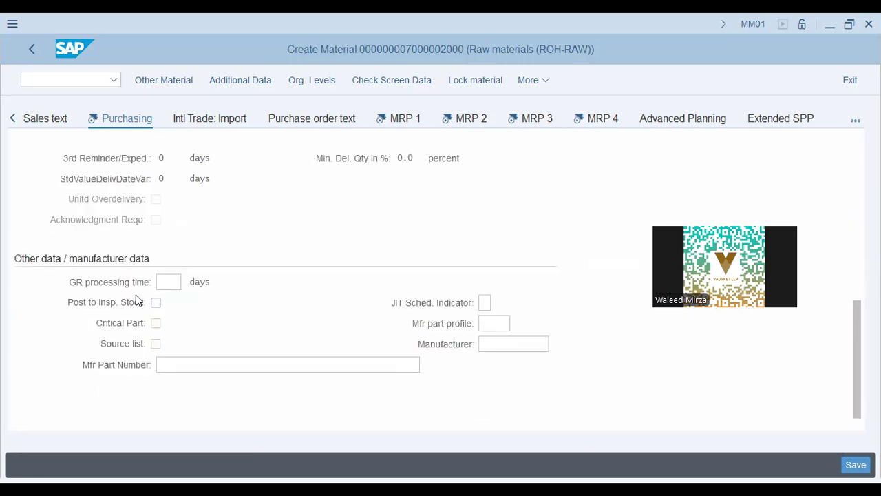
{"action": "left_click", "coordinate": [157, 344]}
{"action": "left_click", "coordinate": [403, 122]}
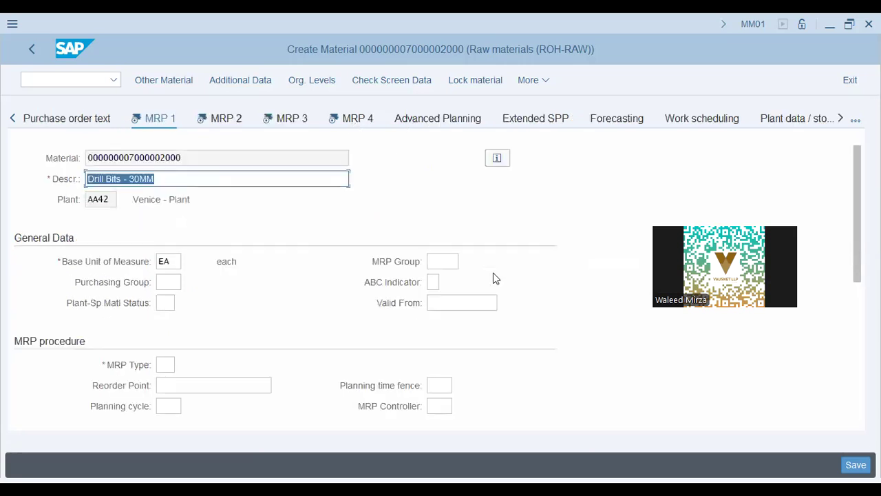
{"action": "left_click", "coordinate": [166, 364]}
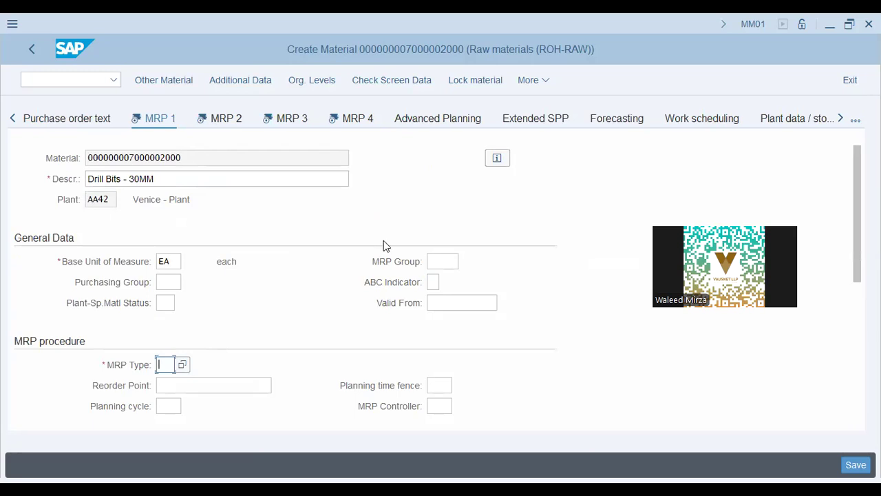
Set the MRP type to ND from the input history
{"action": "scroll", "coordinate": [386, 240], "scroll_direction": "down", "scroll_amount": 2}
{"action": "key", "text": "space"}
{"action": "left_click", "coordinate": [194, 325]}
Review the MRP 1 header fields, including the material number and MRP group
{"action": "scroll", "coordinate": [260, 237], "scroll_direction": "up", "scroll_amount": 1}
{"action": "scroll", "coordinate": [150, 279], "scroll_direction": "down", "scroll_amount": 3}
{"action": "scroll", "coordinate": [150, 279], "scroll_direction": "up", "scroll_amount": 3}
{"action": "scroll", "coordinate": [51, 243], "scroll_direction": "down", "scroll_amount": 2}
{"action": "scroll", "coordinate": [47, 276], "scroll_direction": "down", "scroll_amount": 2}
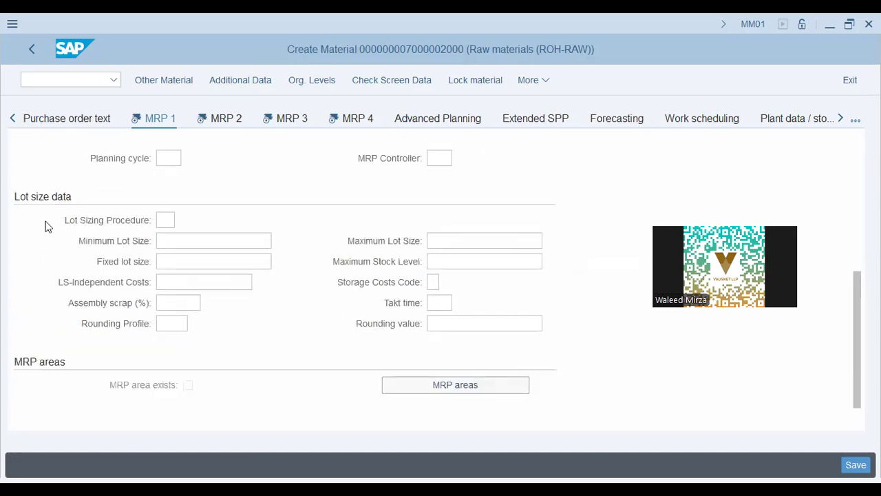
{"action": "scroll", "coordinate": [38, 366], "scroll_direction": "down", "scroll_amount": 1}
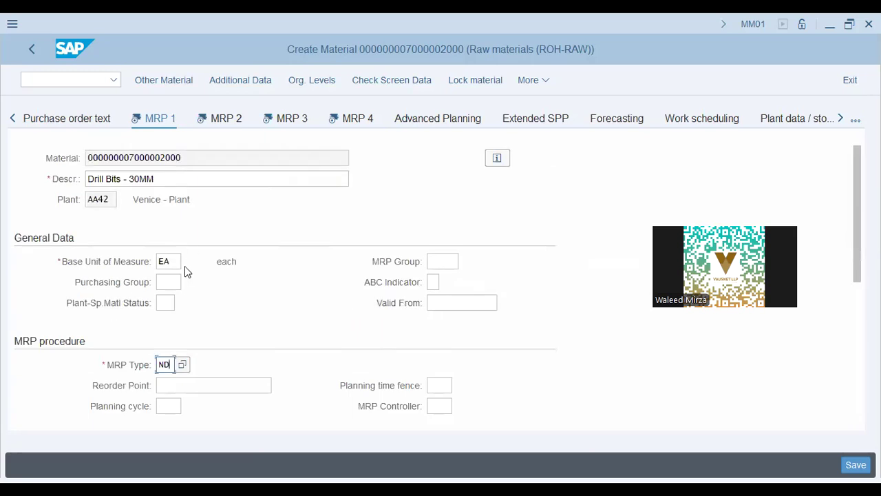
{"action": "scroll", "coordinate": [340, 274], "scroll_direction": "down", "scroll_amount": 1}
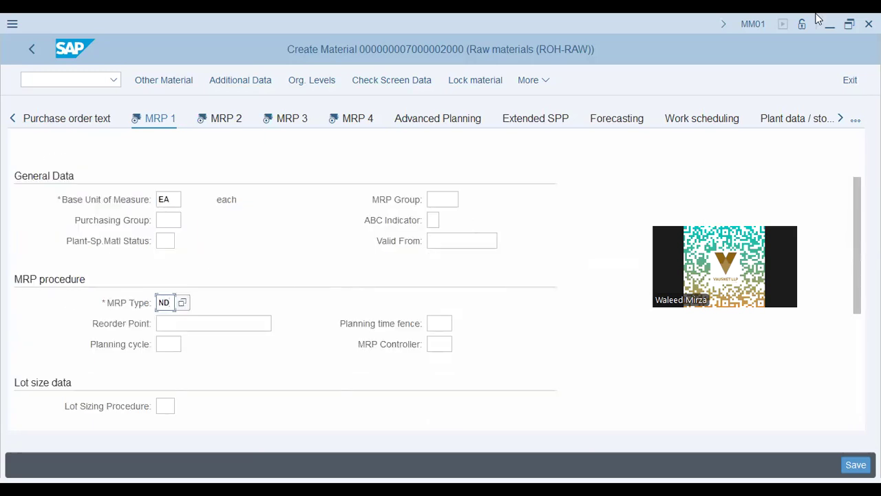
{"action": "left_click", "coordinate": [168, 221]}
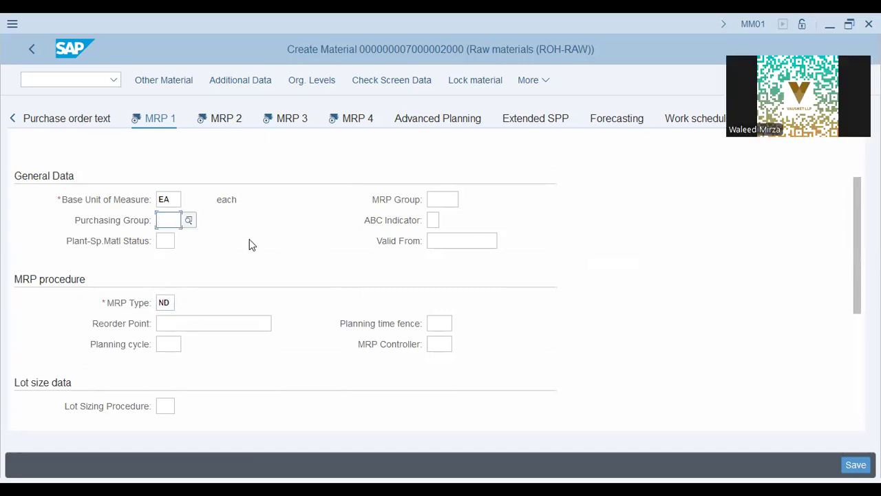
{"action": "scroll", "coordinate": [251, 244], "scroll_direction": "up", "scroll_amount": 2}
{"action": "left_click_drag", "start_coordinate": [177, 180], "coordinate": [6, 166]}
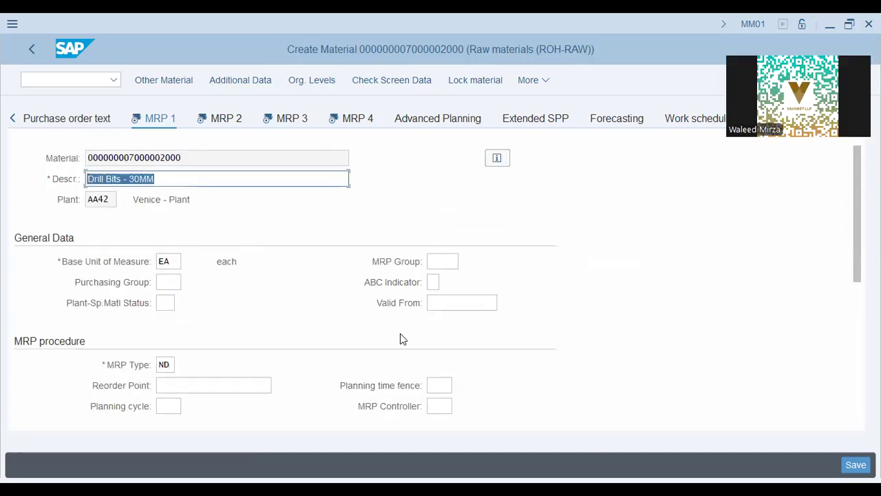
{"action": "double_click", "coordinate": [193, 160]}
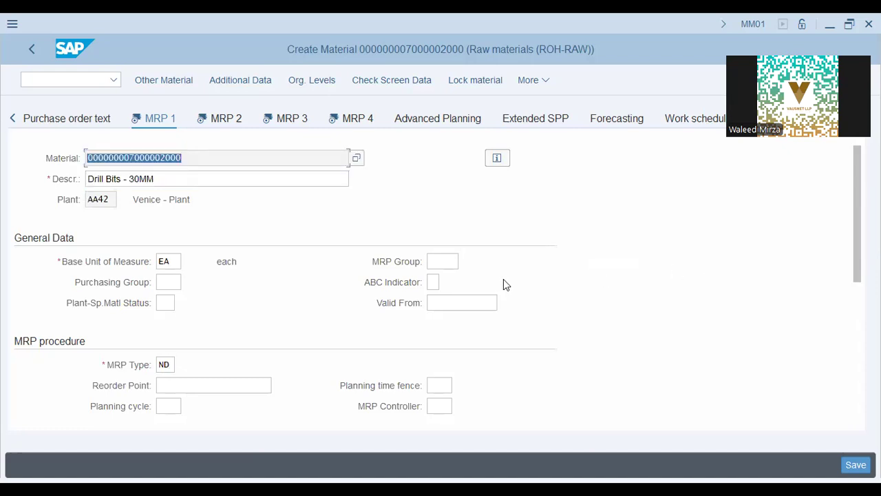
{"action": "left_click", "coordinate": [437, 262]}
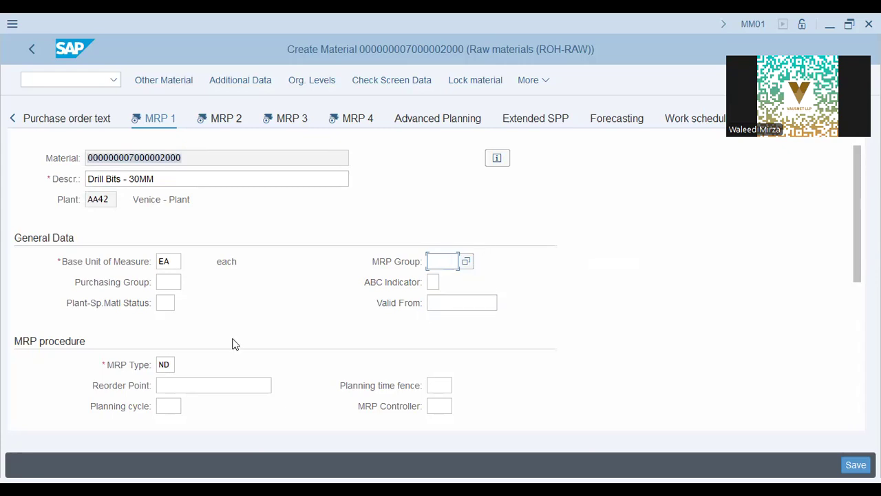
{"action": "scroll", "coordinate": [234, 341], "scroll_direction": "down", "scroll_amount": 3}
{"action": "left_click", "coordinate": [172, 240]}
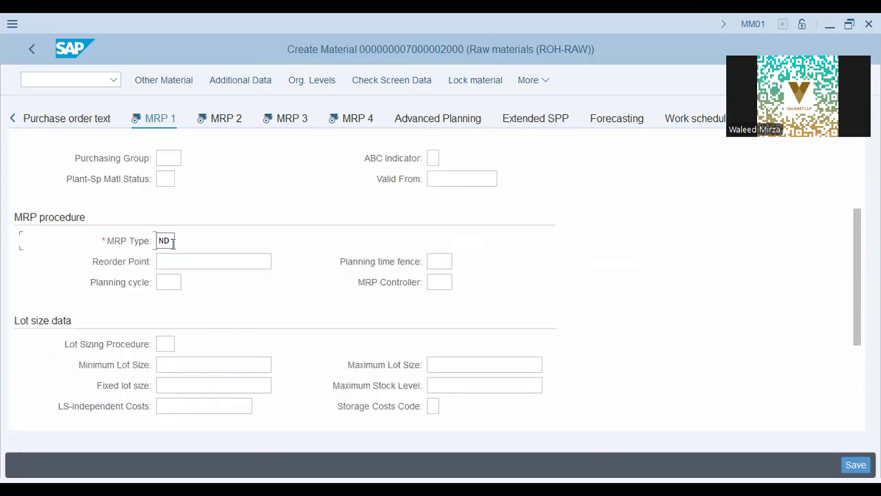
{"action": "left_click", "coordinate": [160, 282]}
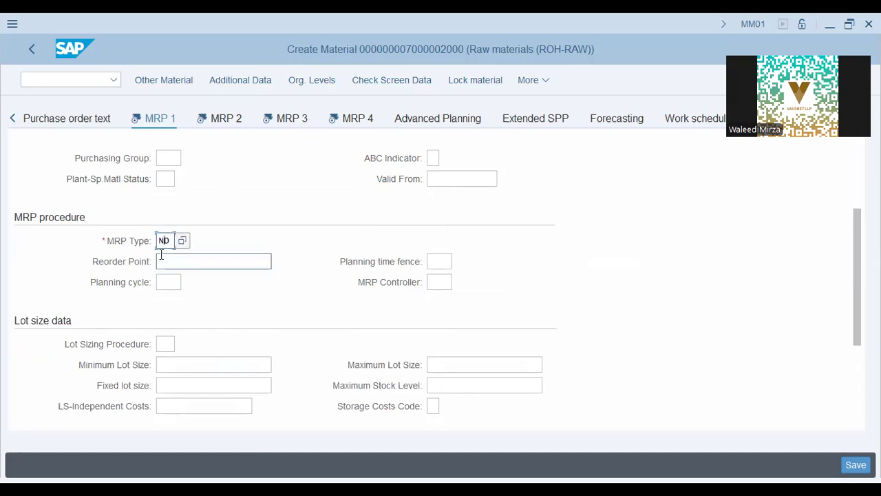
{"action": "double_click", "coordinate": [162, 241]}
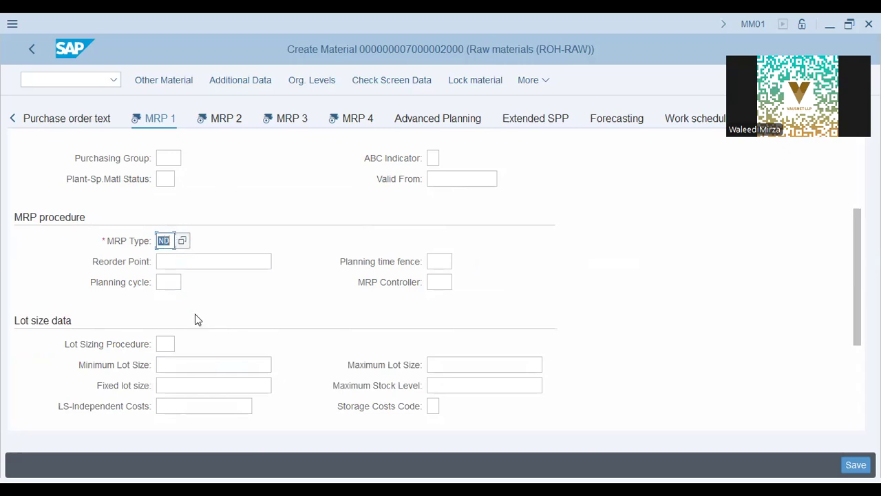
{"action": "left_click", "coordinate": [199, 261]}
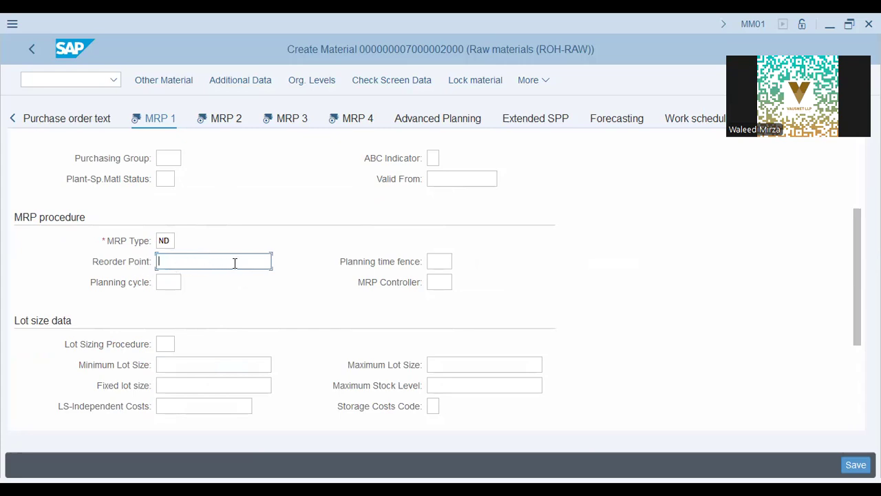
{"action": "left_click", "coordinate": [178, 282]}
{"action": "left_click", "coordinate": [439, 283]}
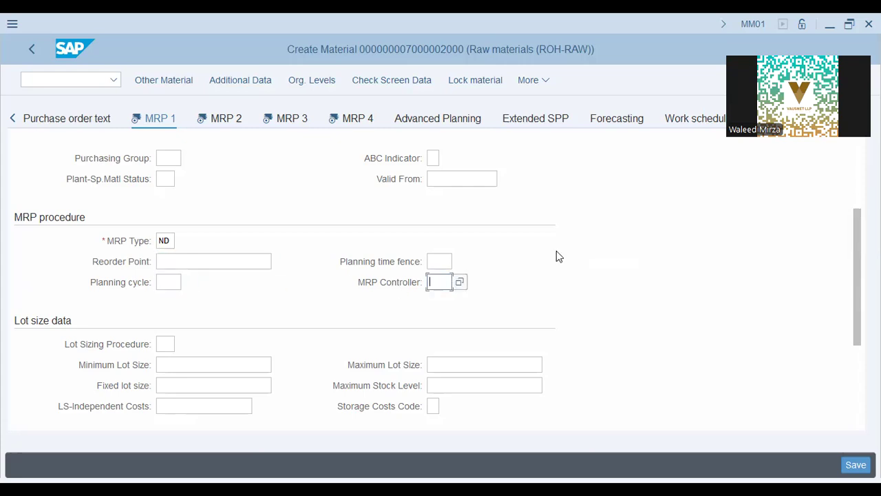
{"action": "left_click", "coordinate": [445, 262]}
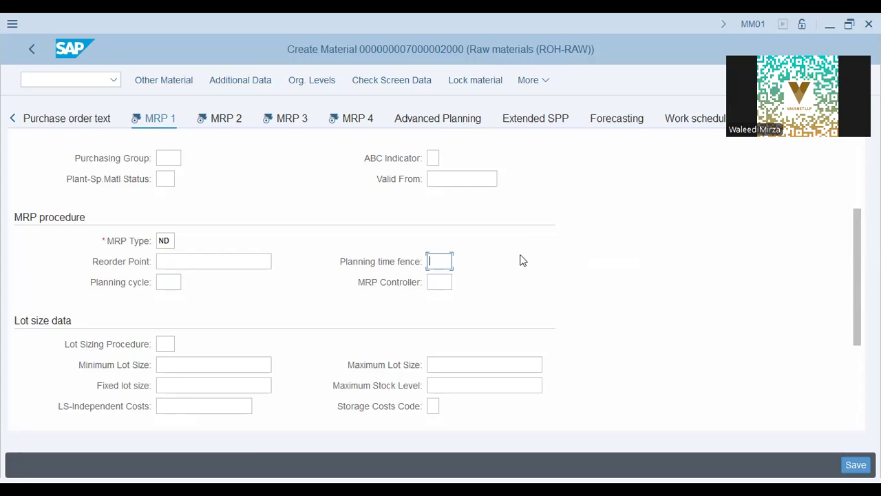
{"action": "scroll", "coordinate": [524, 260], "scroll_direction": "down", "scroll_amount": 1}
{"action": "left_click", "coordinate": [441, 220]}
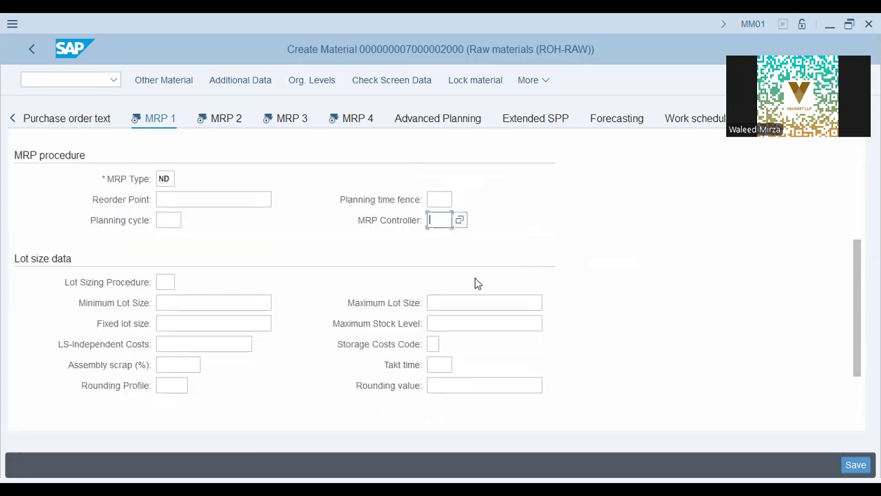
{"action": "scroll", "coordinate": [271, 296], "scroll_direction": "down", "scroll_amount": 2}
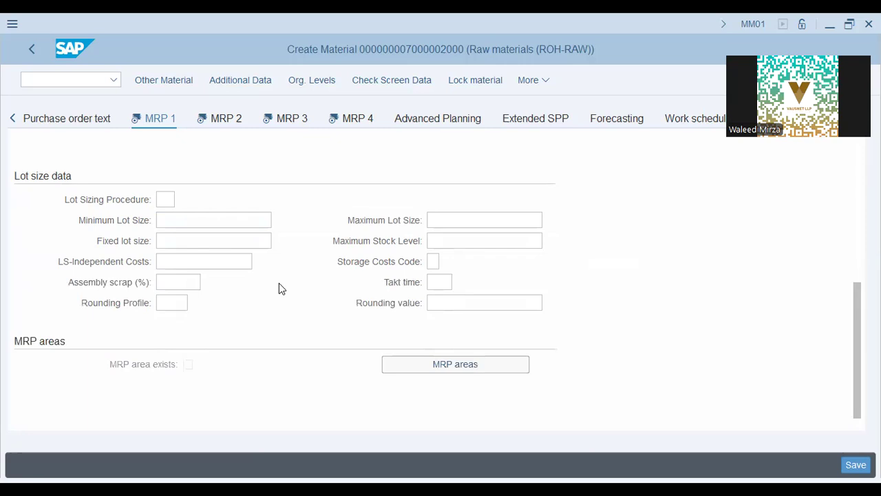
{"action": "left_click", "coordinate": [171, 198]}
{"action": "left_click", "coordinate": [179, 219]}
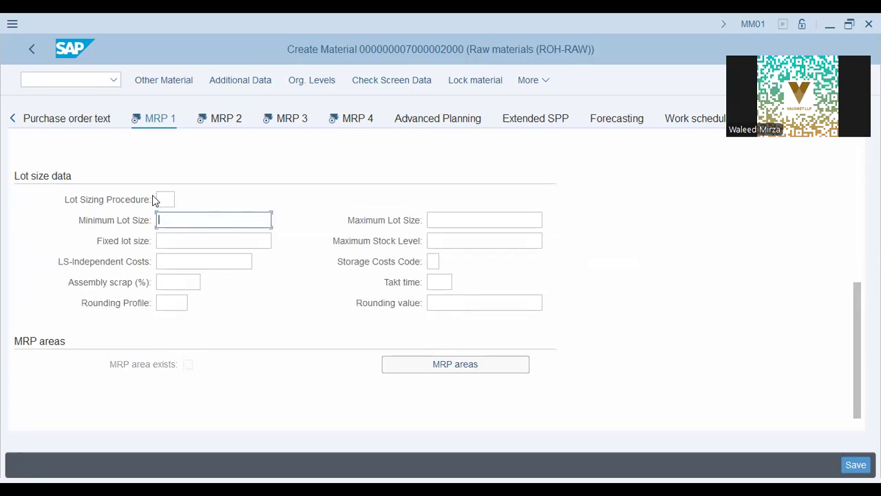
{"action": "left_click", "coordinate": [445, 219]}
{"action": "left_click", "coordinate": [196, 239]}
{"action": "left_click", "coordinate": [471, 235]}
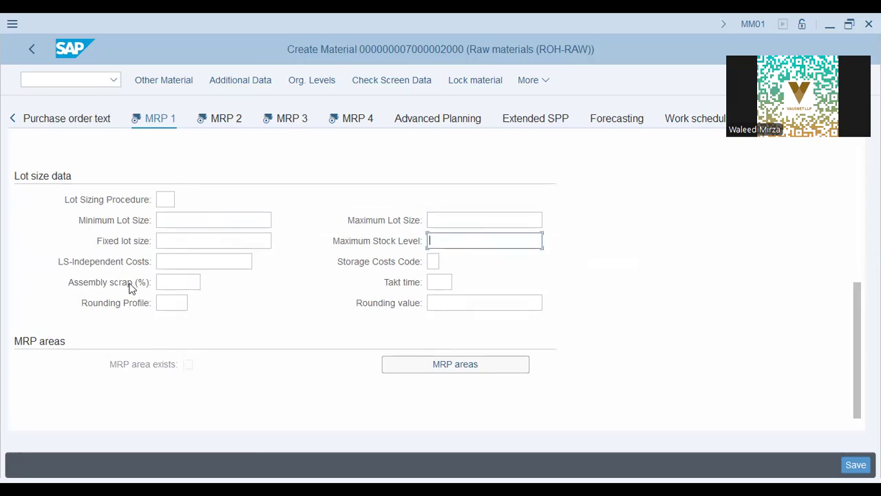
{"action": "left_click", "coordinate": [190, 279]}
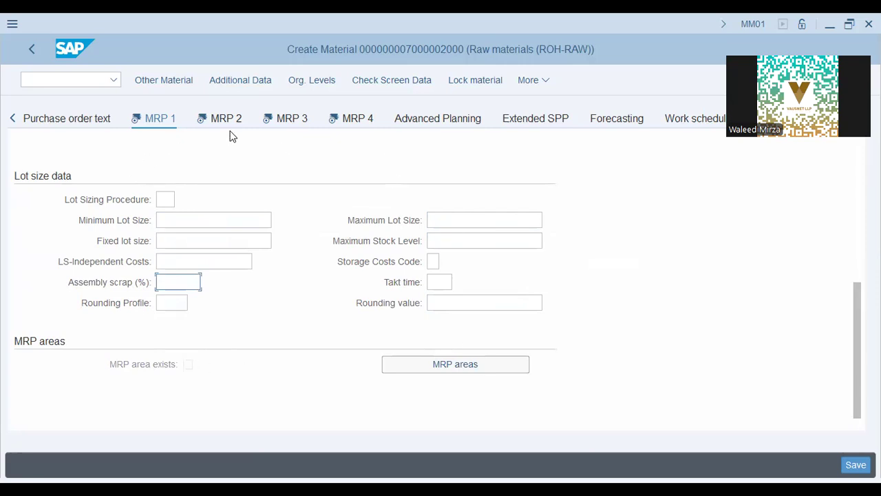
{"action": "scroll", "coordinate": [206, 209], "scroll_direction": "up", "scroll_amount": 5}
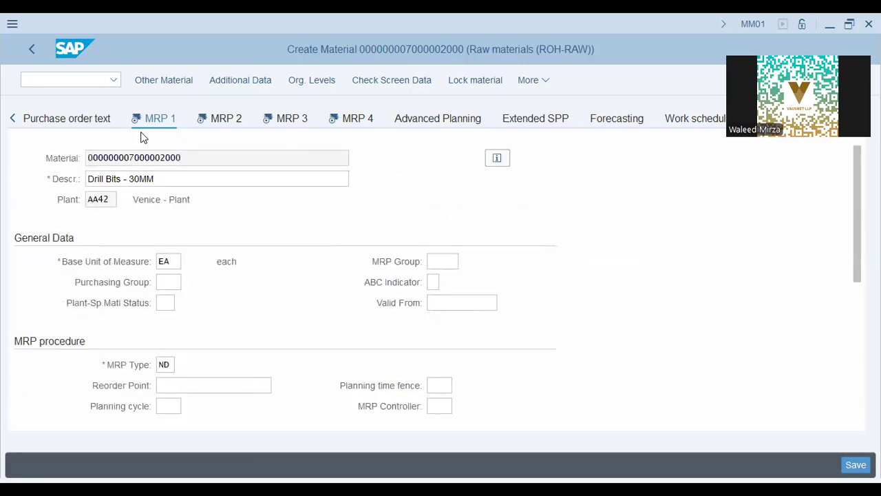
{"action": "scroll", "coordinate": [50, 354], "scroll_direction": "down", "scroll_amount": 2}
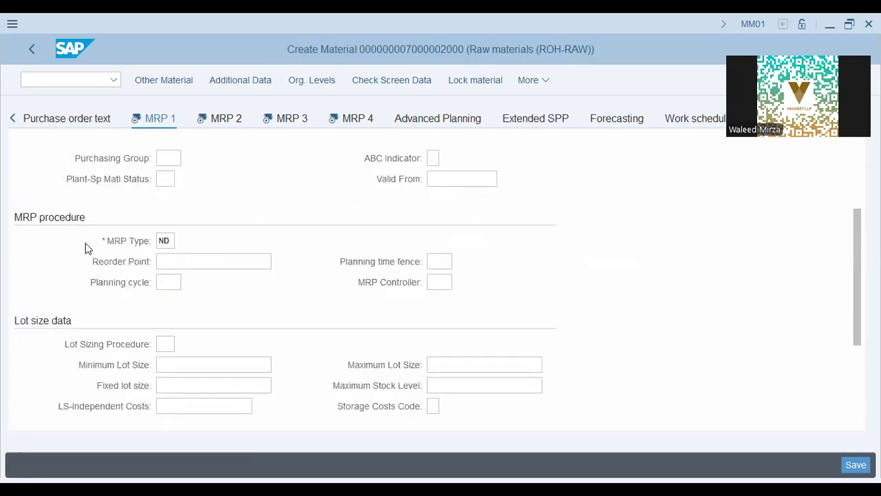
{"action": "scroll", "coordinate": [51, 346], "scroll_direction": "down", "scroll_amount": 2}
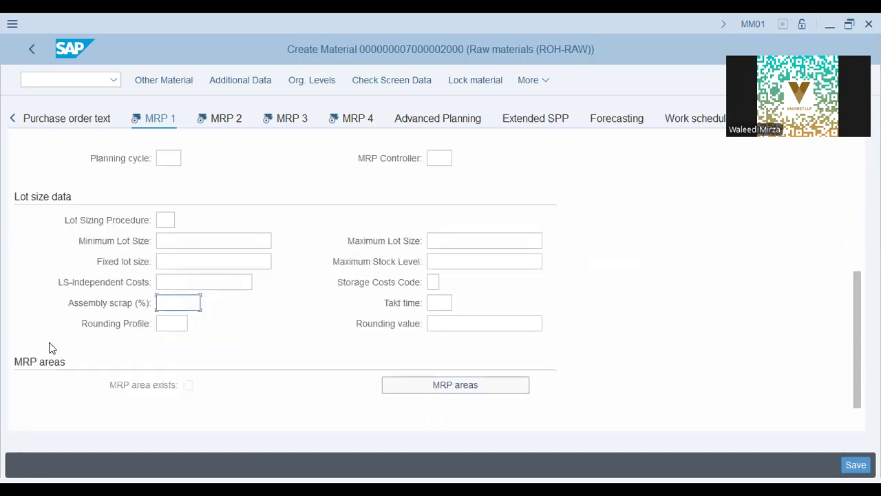
{"action": "scroll", "coordinate": [70, 386], "scroll_direction": "up", "scroll_amount": 3}
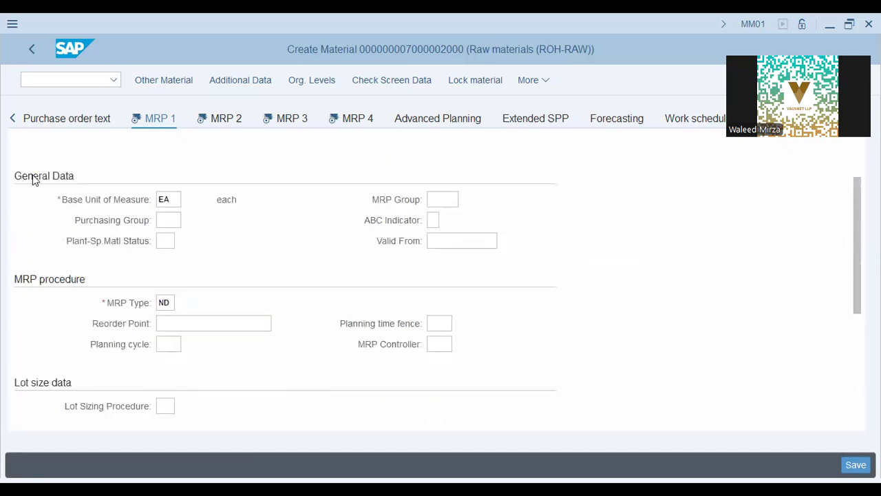
{"action": "scroll", "coordinate": [50, 260], "scroll_direction": "down", "scroll_amount": 2}
{"action": "scroll", "coordinate": [51, 256], "scroll_direction": "up", "scroll_amount": 3}
{"action": "scroll", "coordinate": [51, 256], "scroll_direction": "down", "scroll_amount": 4}
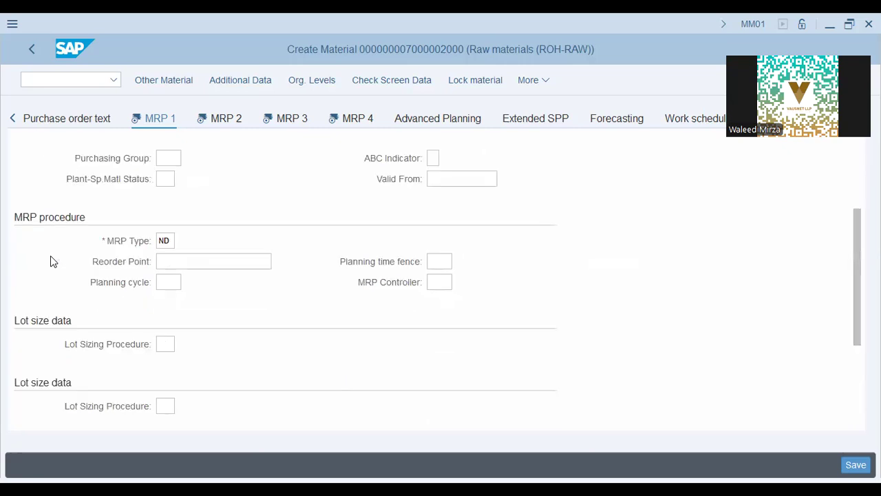
On MRP 2, check the procurement type options and keep F (External procurement)
{"action": "left_click", "coordinate": [226, 128]}
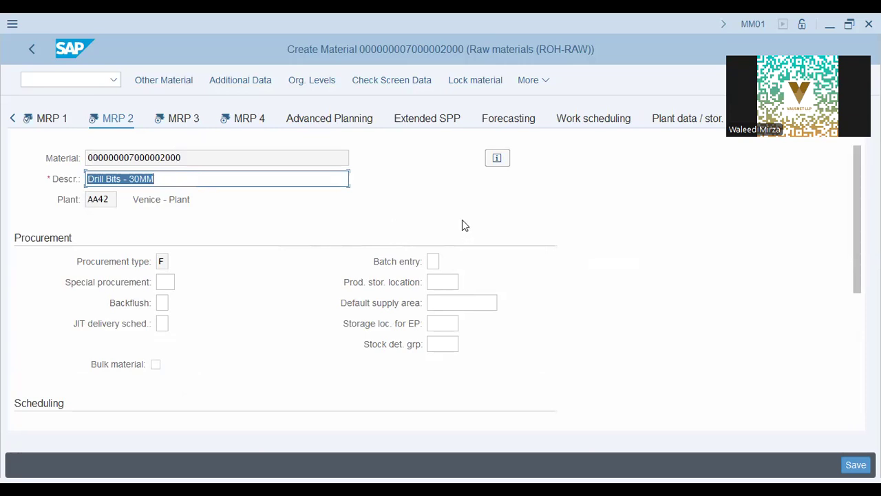
{"action": "left_click", "coordinate": [162, 261]}
{"action": "key", "text": "Return"}
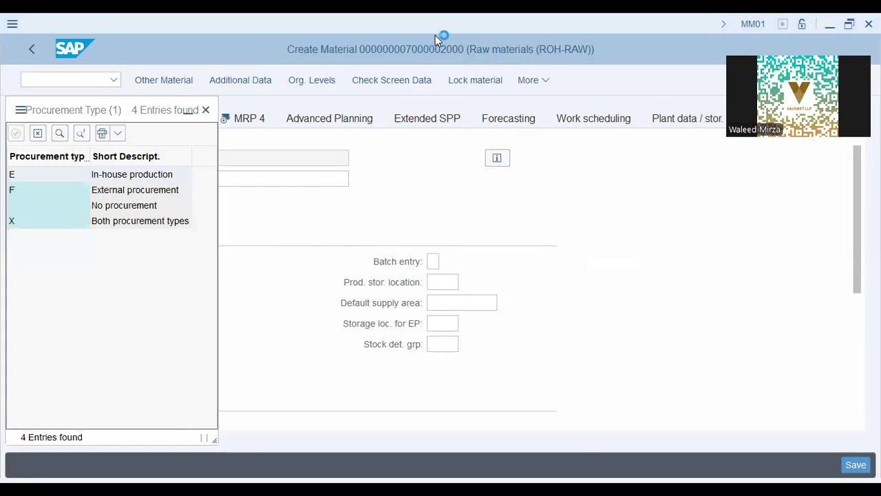
{"action": "key", "text": "alt+Tab"}
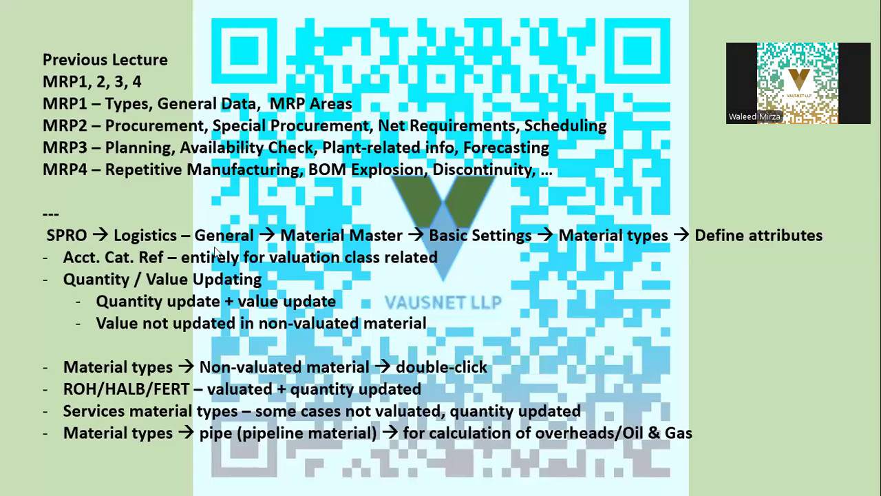
{"action": "key", "text": "alt+Tab"}
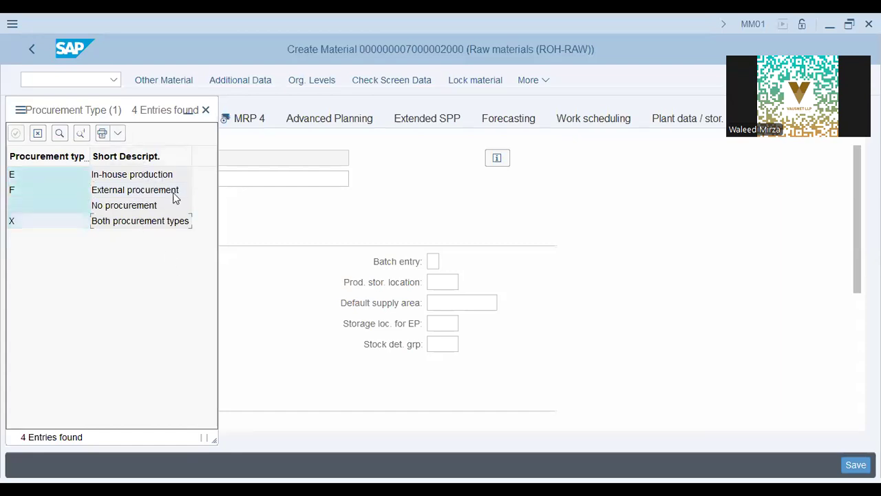
{"action": "left_click", "coordinate": [203, 189]}
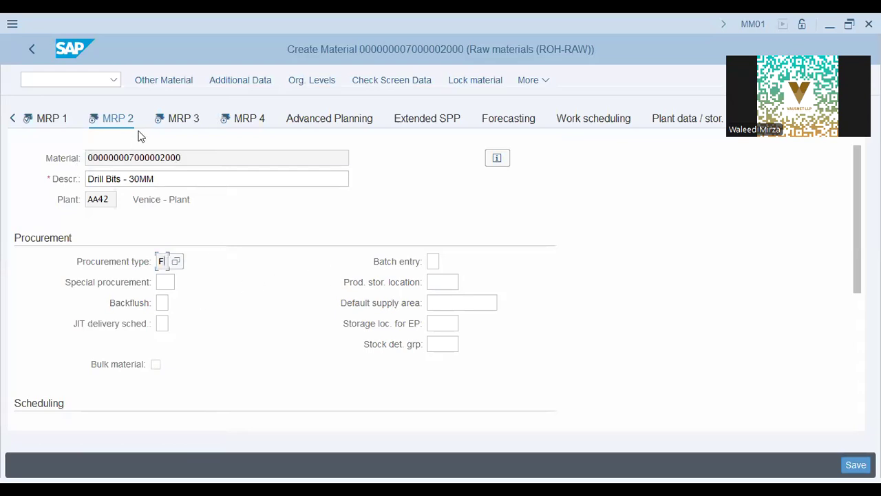
{"action": "scroll", "coordinate": [86, 230], "scroll_direction": "down", "scroll_amount": 5}
{"action": "scroll", "coordinate": [85, 230], "scroll_direction": "up", "scroll_amount": 5}
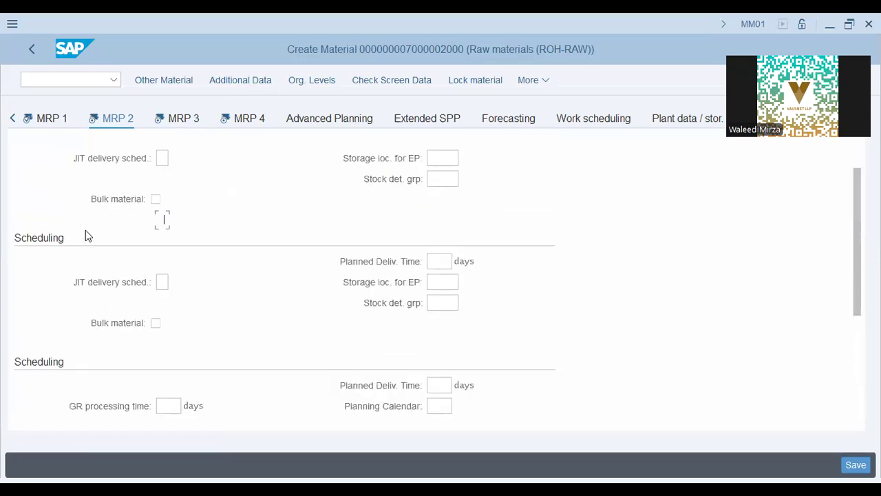
{"action": "scroll", "coordinate": [66, 238], "scroll_direction": "down", "scroll_amount": 3}
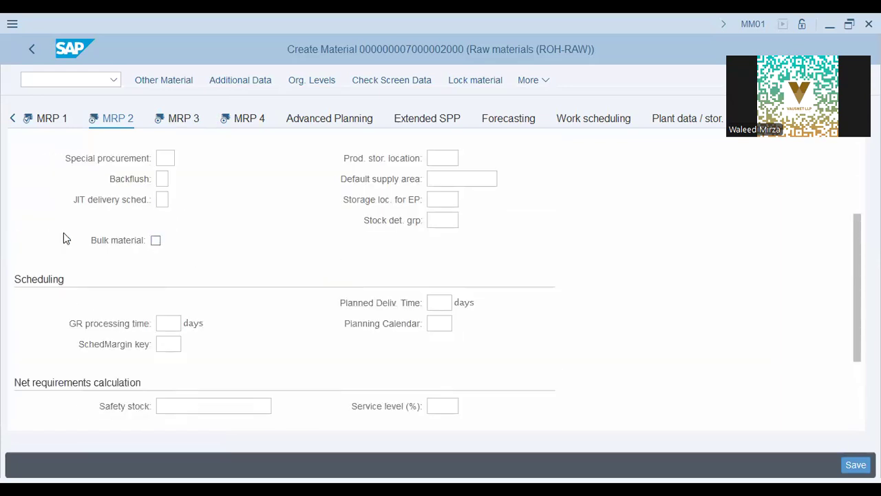
{"action": "scroll", "coordinate": [63, 238], "scroll_direction": "up", "scroll_amount": 3}
{"action": "scroll", "coordinate": [58, 246], "scroll_direction": "down", "scroll_amount": 5}
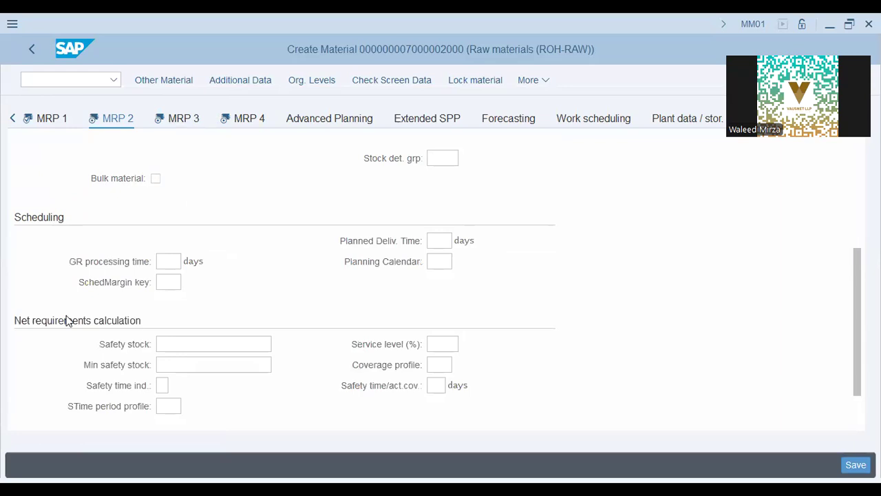
{"action": "scroll", "coordinate": [262, 279], "scroll_direction": "up", "scroll_amount": 5}
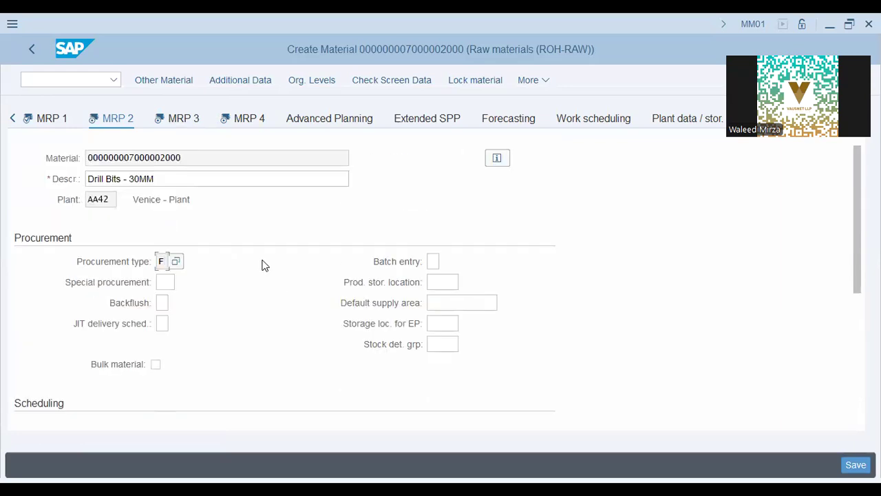
{"action": "left_click", "coordinate": [168, 281]}
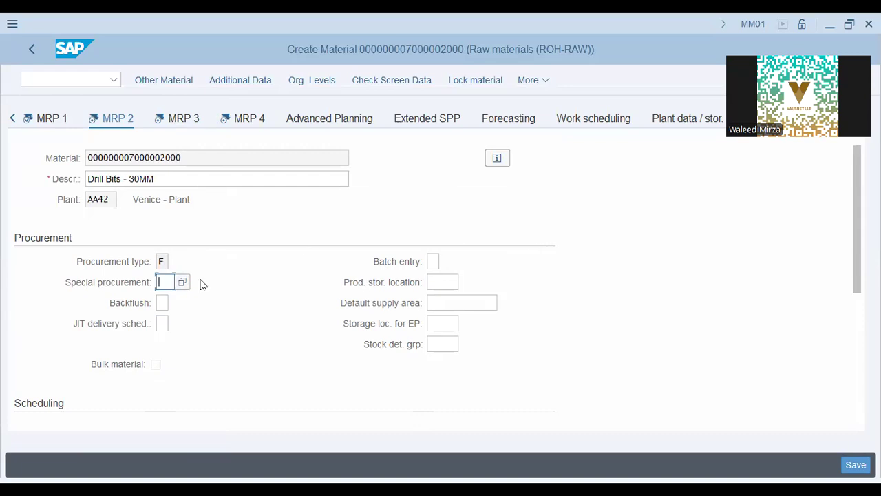
{"action": "left_click", "coordinate": [351, 128]}
{"action": "left_click", "coordinate": [443, 282]}
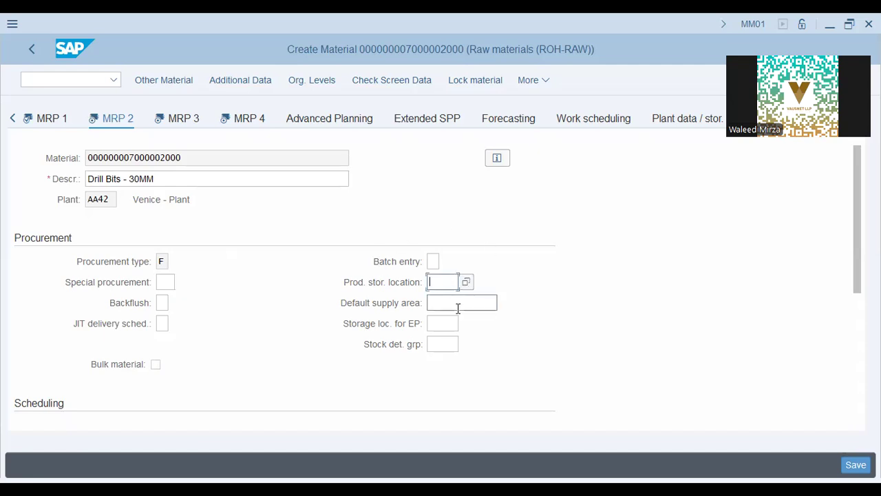
{"action": "left_click", "coordinate": [454, 301]}
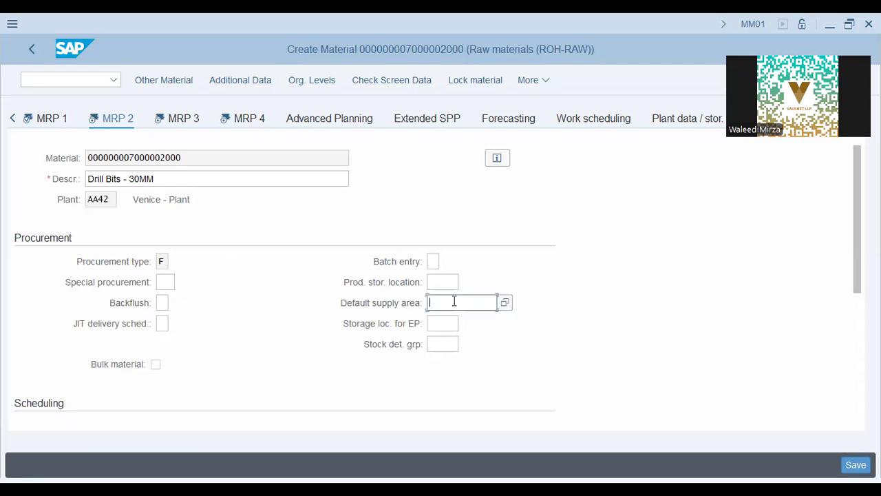
{"action": "left_click", "coordinate": [163, 302]}
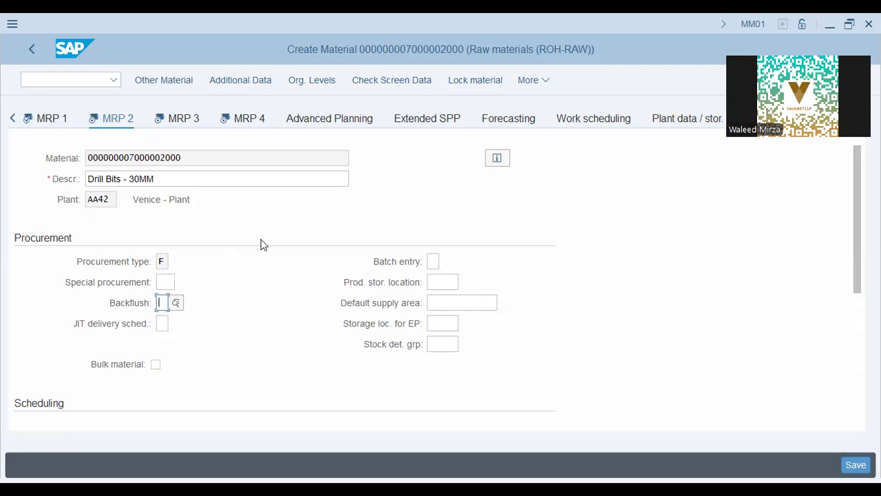
{"action": "left_click_drag", "start_coordinate": [199, 181], "coordinate": [34, 167]}
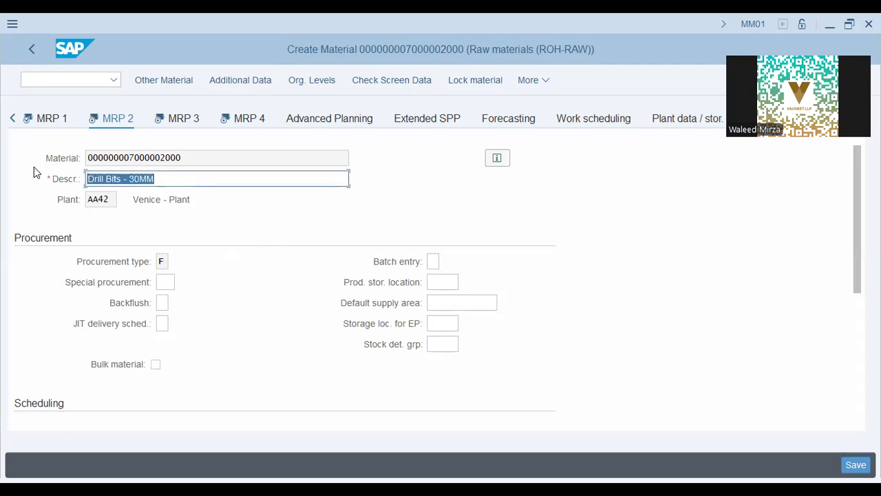
{"action": "left_click", "coordinate": [163, 302]}
{"action": "key", "text": "Tab"}
{"action": "scroll", "coordinate": [333, 248], "scroll_direction": "down", "scroll_amount": 1}
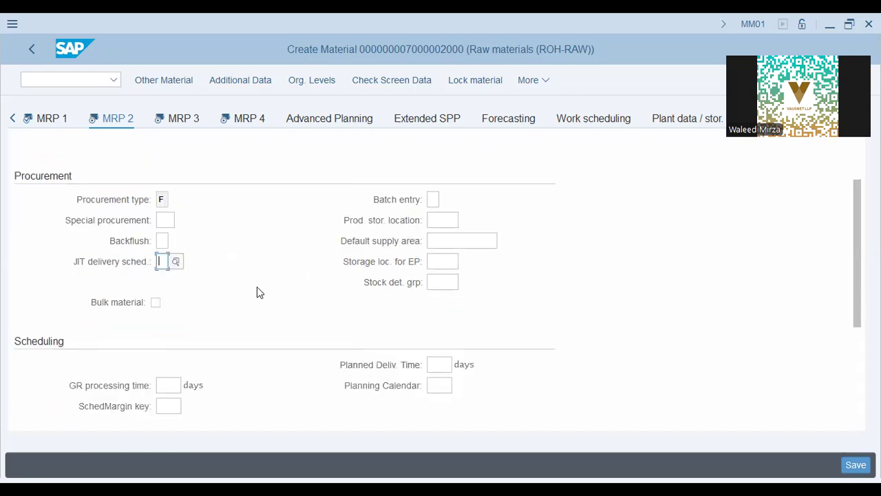
{"action": "left_click", "coordinate": [148, 271]}
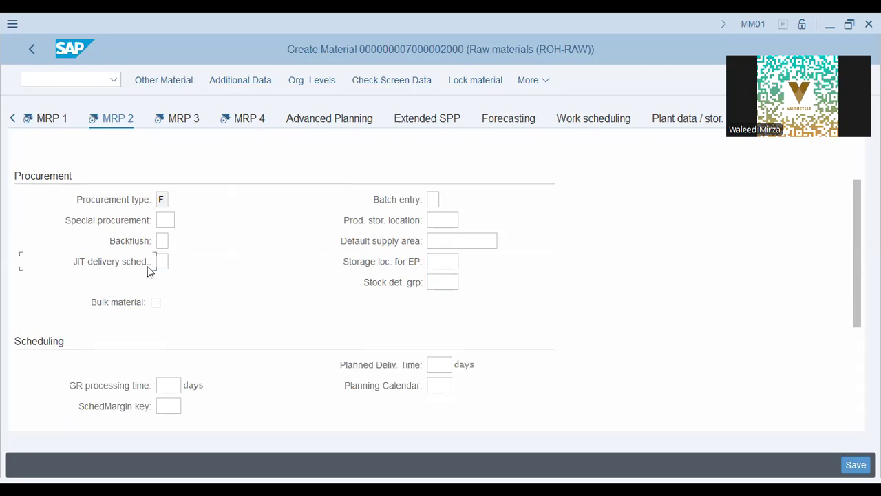
{"action": "left_click", "coordinate": [451, 257]}
{"action": "left_click", "coordinate": [442, 283]}
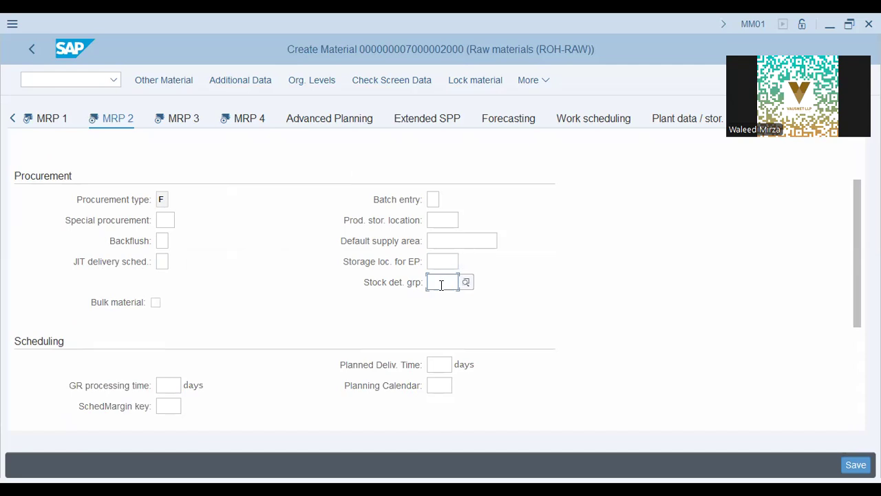
{"action": "scroll", "coordinate": [235, 310], "scroll_direction": "down", "scroll_amount": 2}
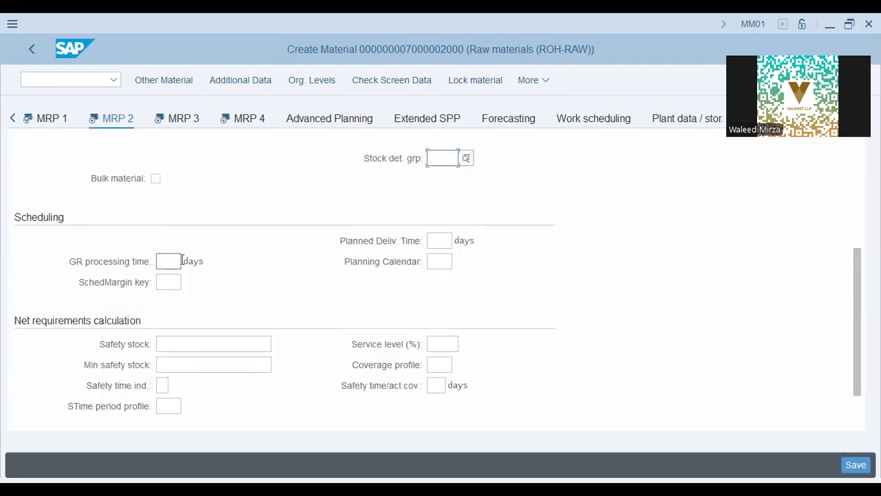
Review Planned Deliv. Time, Planning Calendar, SchedMargin key and Safety stock, leaving them blank
{"action": "left_click", "coordinate": [437, 240]}
{"action": "left_click", "coordinate": [438, 261]}
{"action": "scroll", "coordinate": [112, 318], "scroll_direction": "down", "scroll_amount": 1}
{"action": "scroll", "coordinate": [107, 234], "scroll_direction": "up", "scroll_amount": 1}
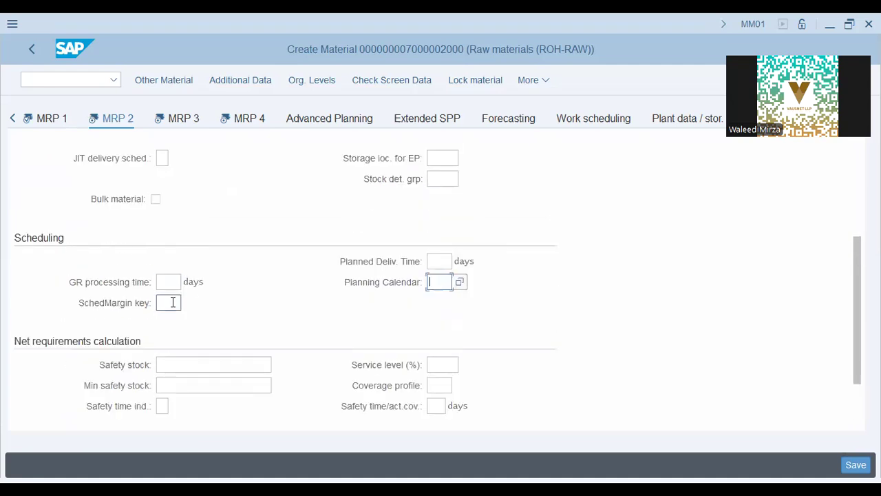
{"action": "left_click", "coordinate": [173, 302]}
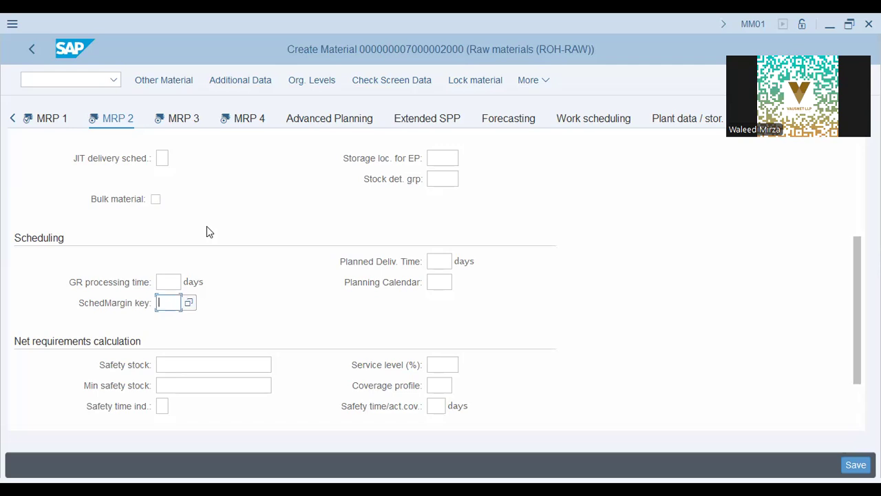
{"action": "scroll", "coordinate": [209, 231], "scroll_direction": "down", "scroll_amount": 2}
{"action": "left_click", "coordinate": [198, 302]}
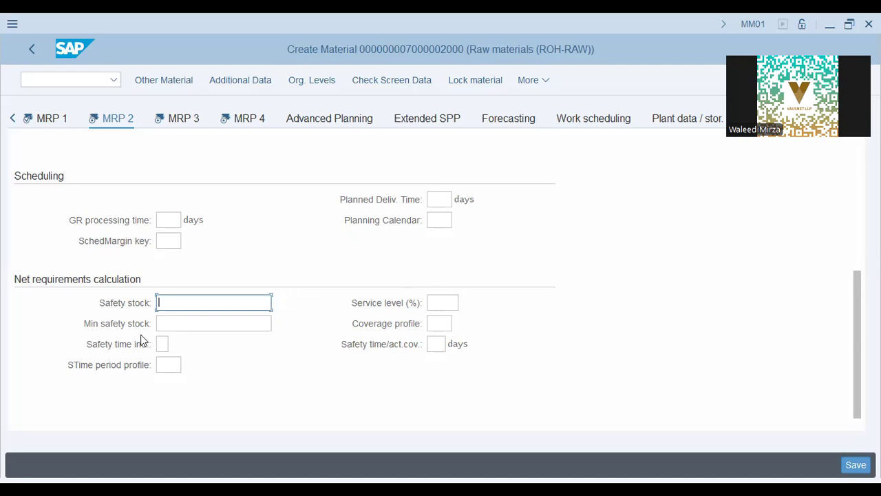
Review Min safety stock, safety time and coverage profile fields, leaving them blank
{"action": "left_click", "coordinate": [191, 317]}
{"action": "left_click", "coordinate": [165, 344]}
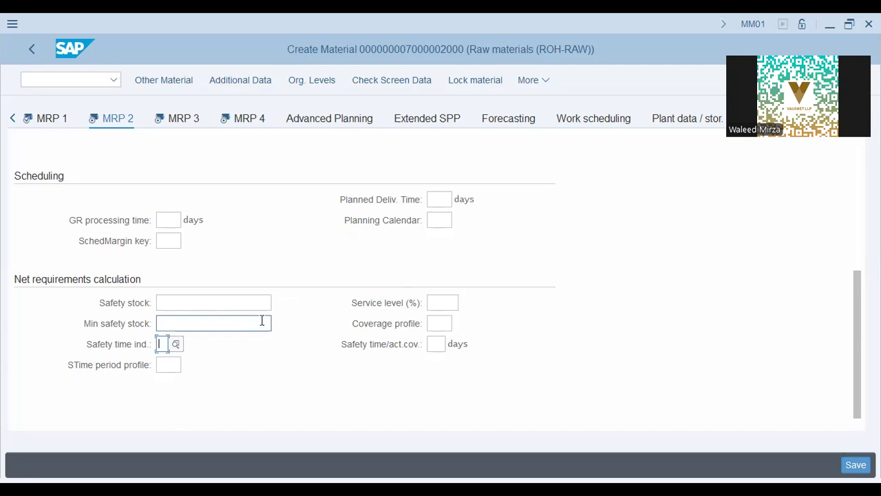
{"action": "left_click", "coordinate": [169, 364]}
{"action": "left_click", "coordinate": [433, 345]}
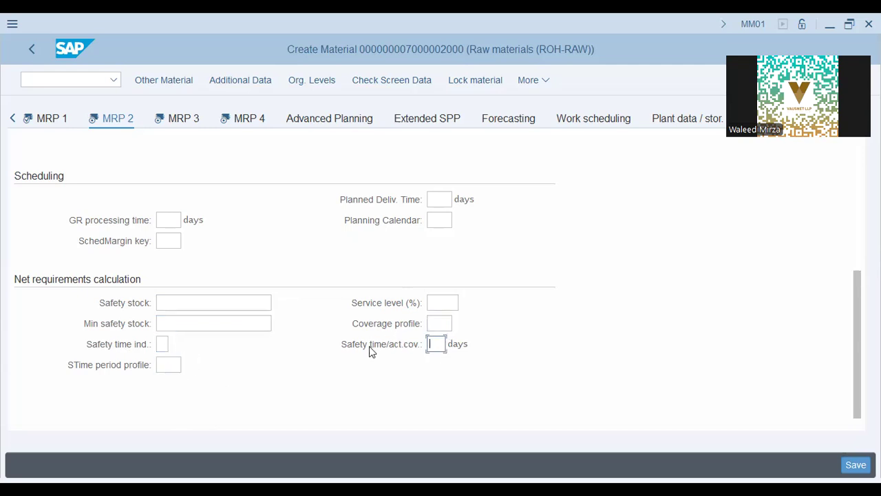
{"action": "left_click", "coordinate": [442, 323]}
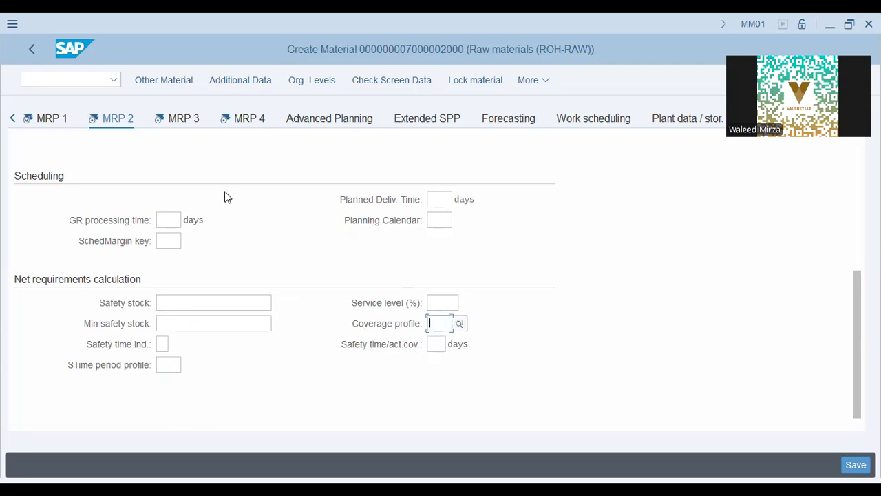
{"action": "scroll", "coordinate": [158, 288], "scroll_direction": "up", "scroll_amount": 1}
{"action": "scroll", "coordinate": [158, 287], "scroll_direction": "up", "scroll_amount": 2}
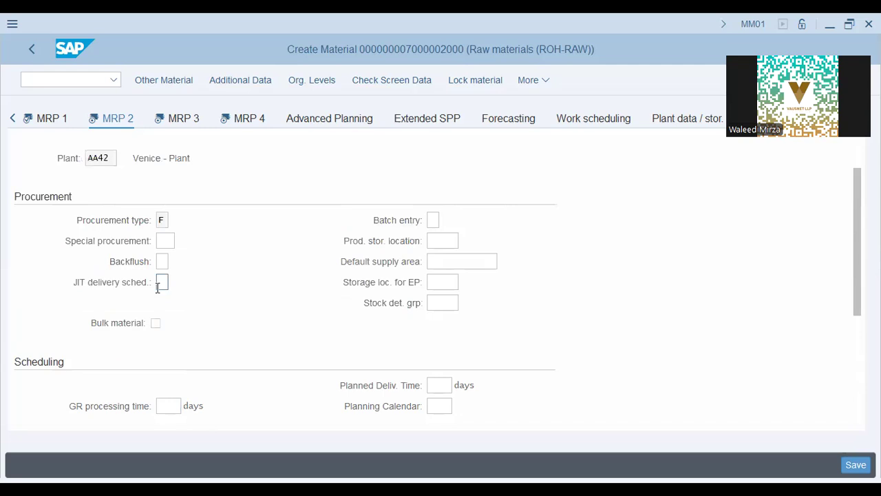
{"action": "scroll", "coordinate": [164, 281], "scroll_direction": "down", "scroll_amount": 1}
{"action": "scroll", "coordinate": [164, 283], "scroll_direction": "up", "scroll_amount": 1}
{"action": "scroll", "coordinate": [34, 199], "scroll_direction": "down", "scroll_amount": 2}
{"action": "left_click", "coordinate": [167, 120]}
Review the MRP 3 fiscal year variant and planning material fields
{"action": "scroll", "coordinate": [263, 204], "scroll_direction": "down", "scroll_amount": 2}
{"action": "scroll", "coordinate": [263, 204], "scroll_direction": "up", "scroll_amount": 2}
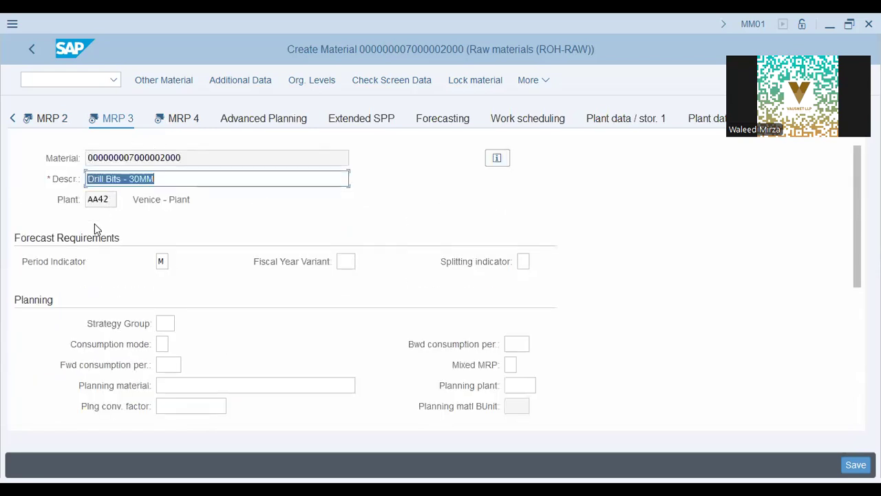
{"action": "scroll", "coordinate": [65, 248], "scroll_direction": "down", "scroll_amount": 2}
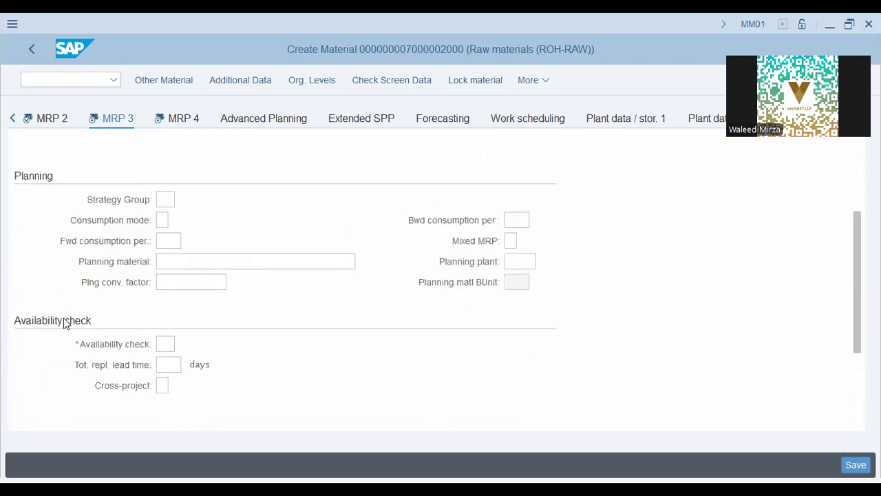
{"action": "scroll", "coordinate": [65, 321], "scroll_direction": "down", "scroll_amount": 2}
{"action": "scroll", "coordinate": [210, 312], "scroll_direction": "up", "scroll_amount": 4}
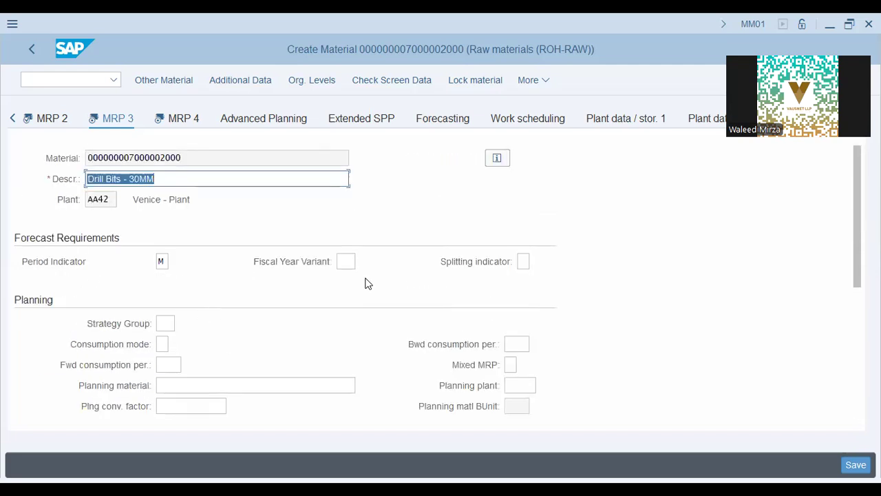
{"action": "left_click", "coordinate": [346, 262]}
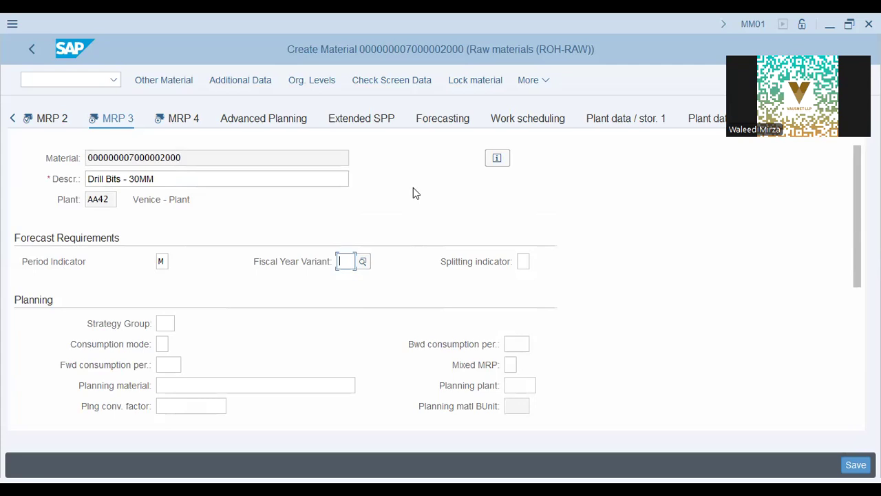
{"action": "scroll", "coordinate": [325, 267], "scroll_direction": "down", "scroll_amount": 3}
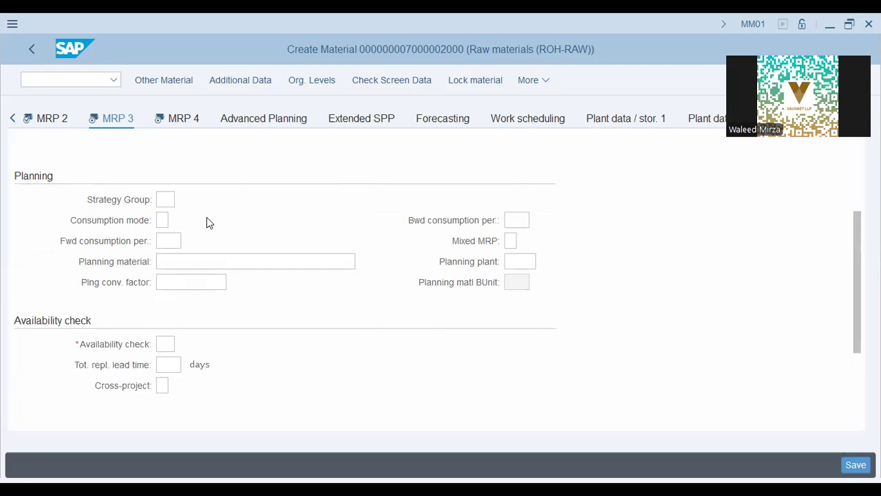
{"action": "left_click", "coordinate": [234, 262]}
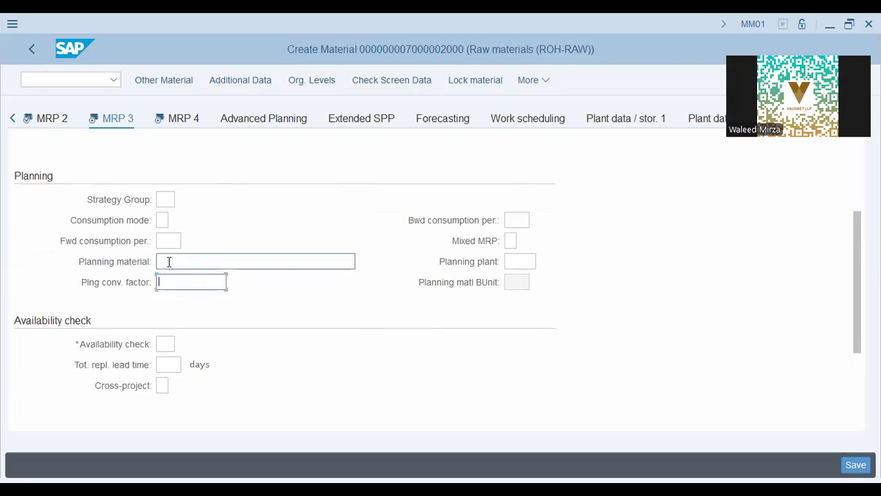
Enter availability check KP, leaving total replenishment lead time blank
{"action": "scroll", "coordinate": [222, 283], "scroll_direction": "down", "scroll_amount": 2}
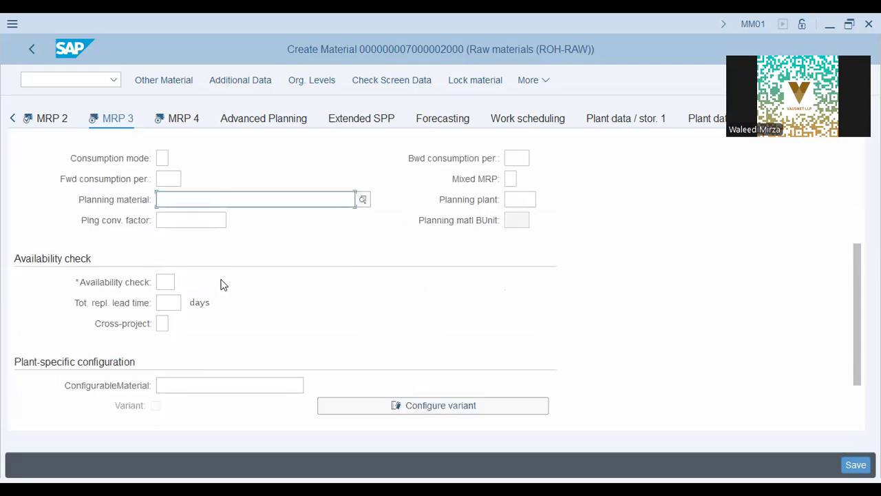
{"action": "left_click", "coordinate": [163, 282]}
{"action": "type", "text": "KP"}
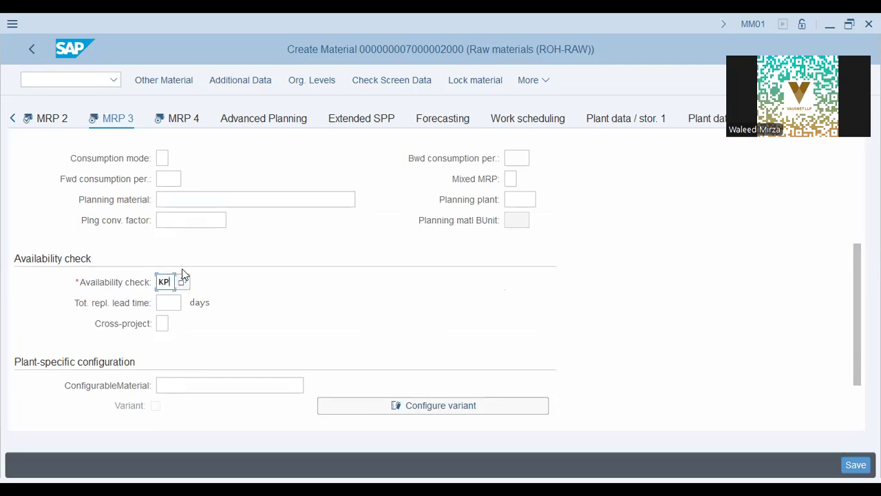
{"action": "left_click", "coordinate": [165, 303]}
{"action": "left_click", "coordinate": [200, 308]}
{"action": "left_click", "coordinate": [171, 301]}
{"action": "scroll", "coordinate": [268, 308], "scroll_direction": "down", "scroll_amount": 2}
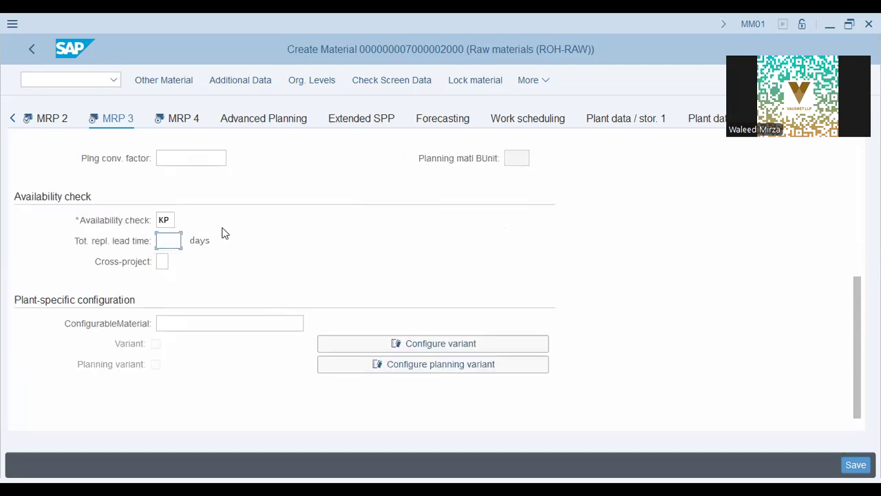
Leave the MRP 3 configurable material blank, keep availability check KP, and go to MRP 4
{"action": "left_click", "coordinate": [188, 325]}
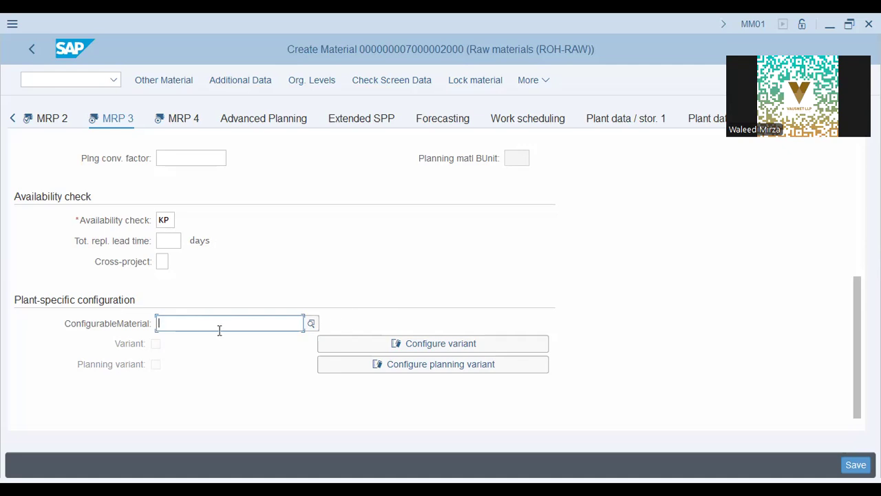
{"action": "scroll", "coordinate": [279, 289], "scroll_direction": "up", "scroll_amount": 3}
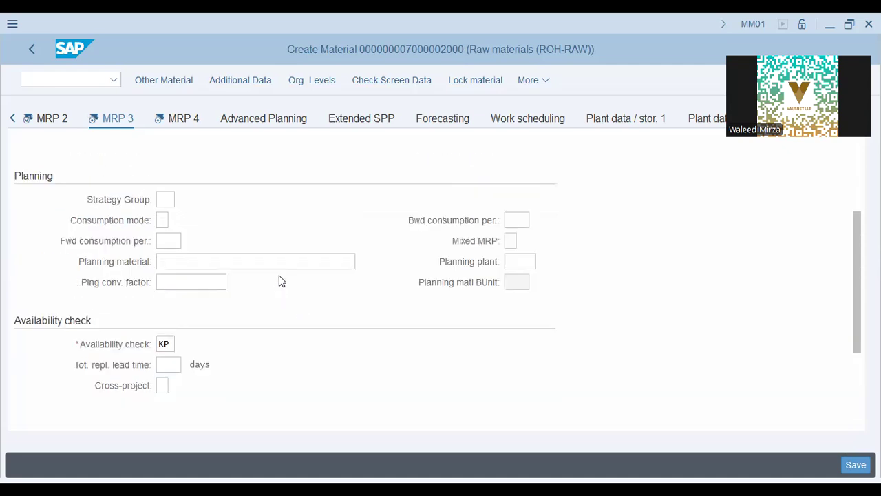
{"action": "scroll", "coordinate": [280, 280], "scroll_direction": "up", "scroll_amount": 3}
{"action": "scroll", "coordinate": [82, 242], "scroll_direction": "down", "scroll_amount": 3}
{"action": "scroll", "coordinate": [81, 242], "scroll_direction": "up", "scroll_amount": 2}
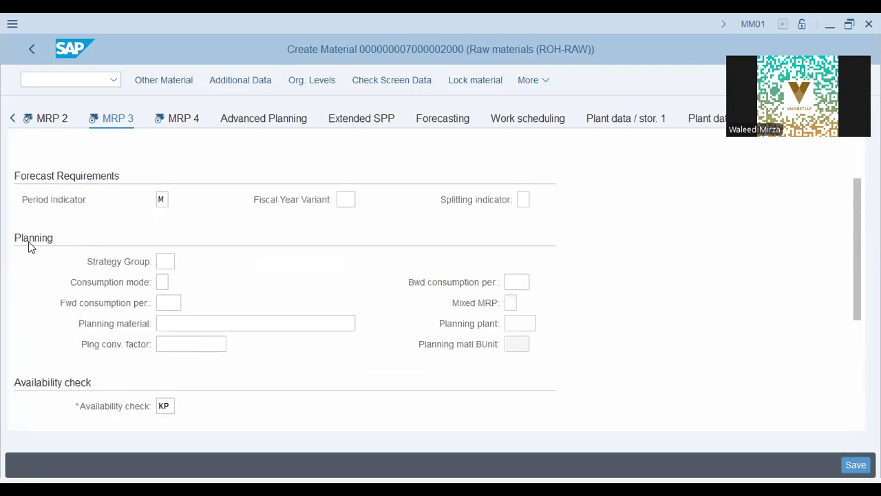
{"action": "scroll", "coordinate": [28, 244], "scroll_direction": "down", "scroll_amount": 3}
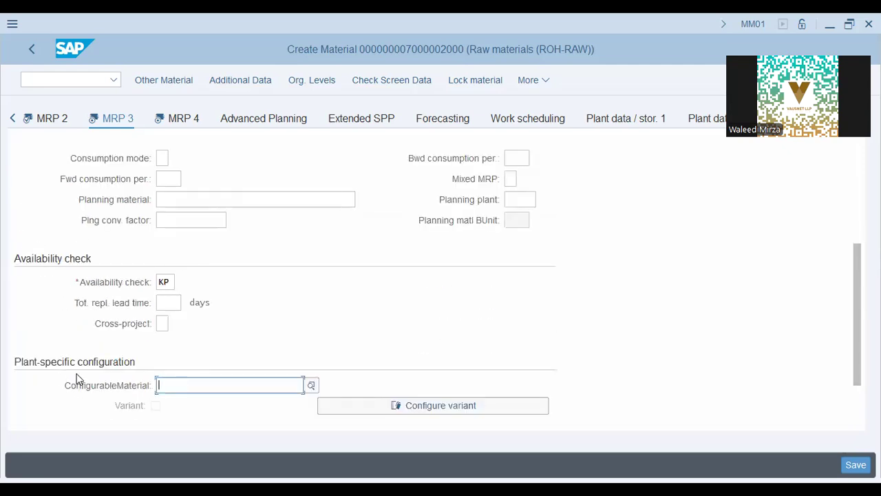
{"action": "left_click", "coordinate": [170, 128]}
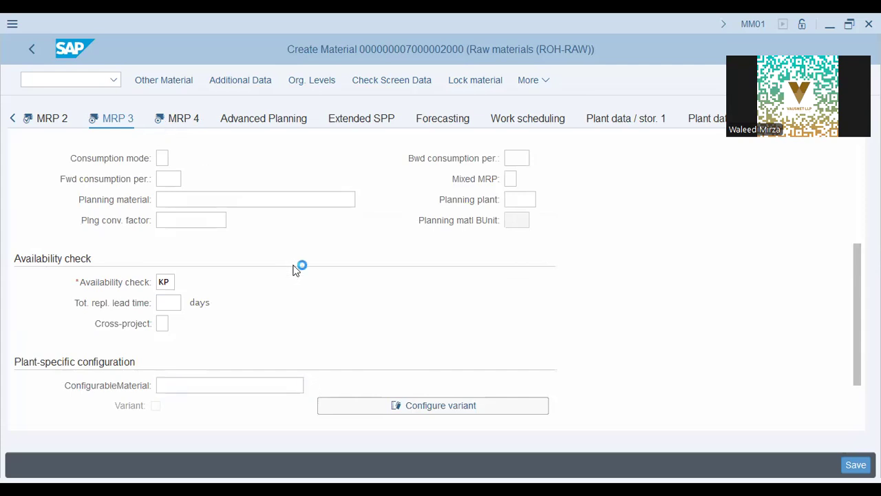
{"action": "scroll", "coordinate": [297, 256], "scroll_direction": "down", "scroll_amount": 2}
{"action": "scroll", "coordinate": [297, 257], "scroll_direction": "up", "scroll_amount": 2}
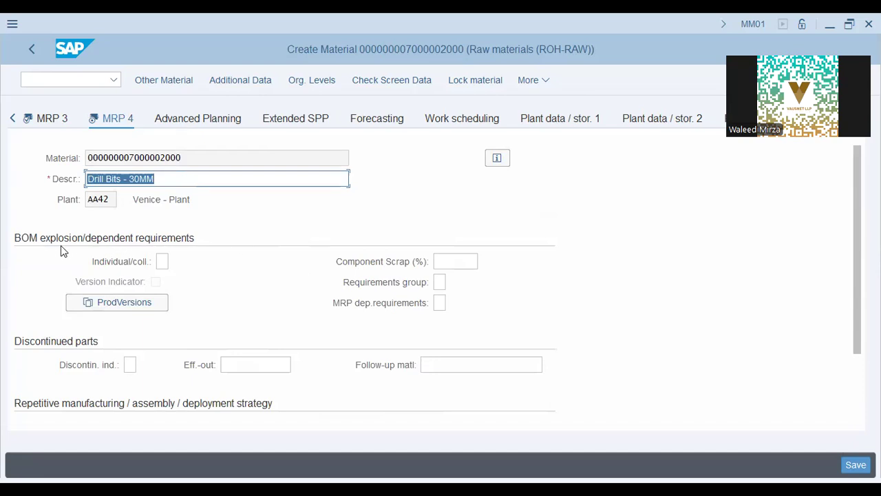
{"action": "left_click", "coordinate": [197, 177]}
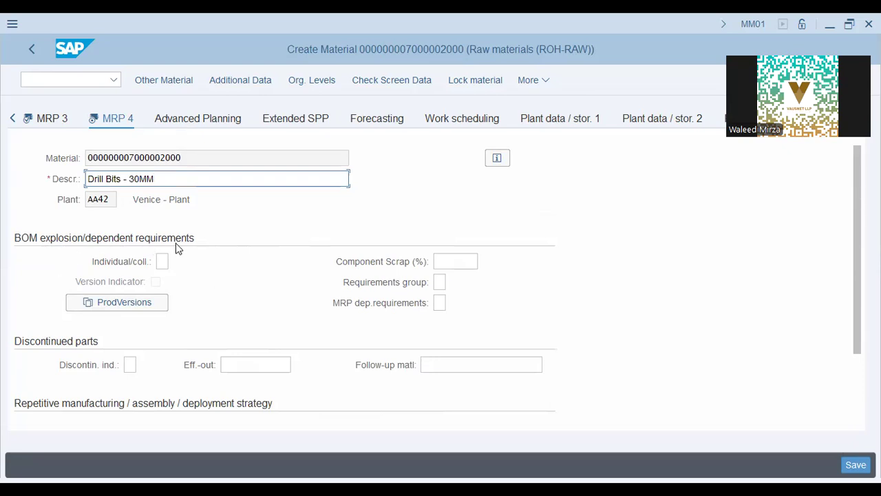
{"action": "left_click", "coordinate": [163, 261]}
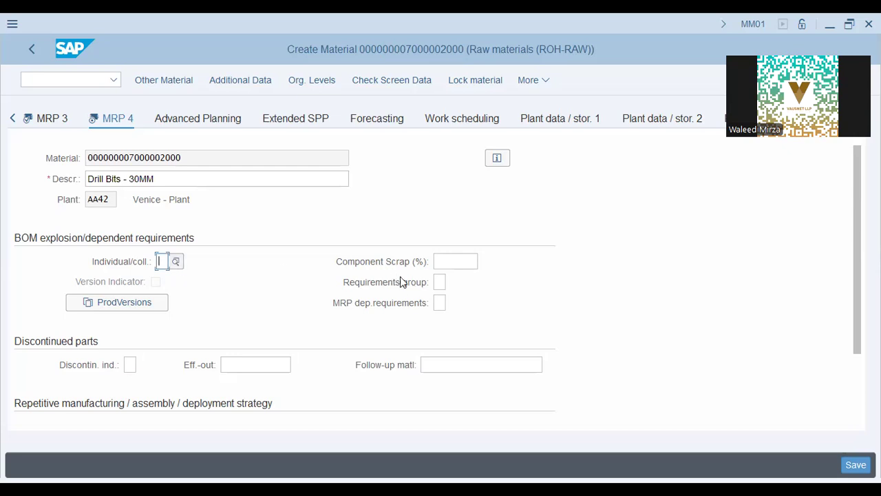
{"action": "left_click", "coordinate": [465, 260]}
{"action": "left_click", "coordinate": [439, 282]}
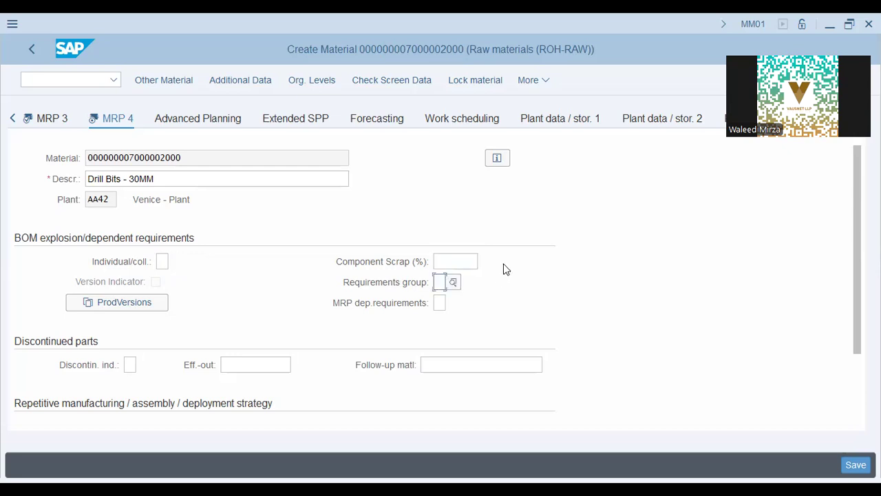
{"action": "scroll", "coordinate": [503, 266], "scroll_direction": "down", "scroll_amount": 2}
{"action": "scroll", "coordinate": [173, 259], "scroll_direction": "down", "scroll_amount": 2}
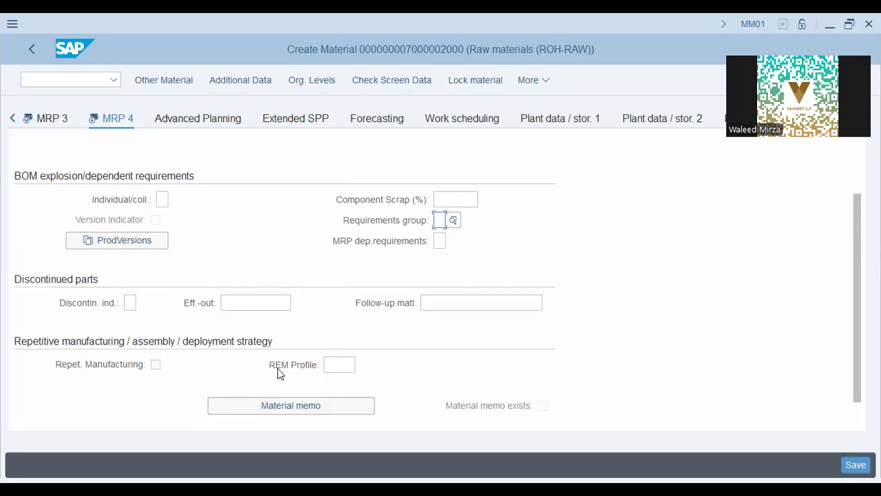
{"action": "left_click", "coordinate": [348, 365]}
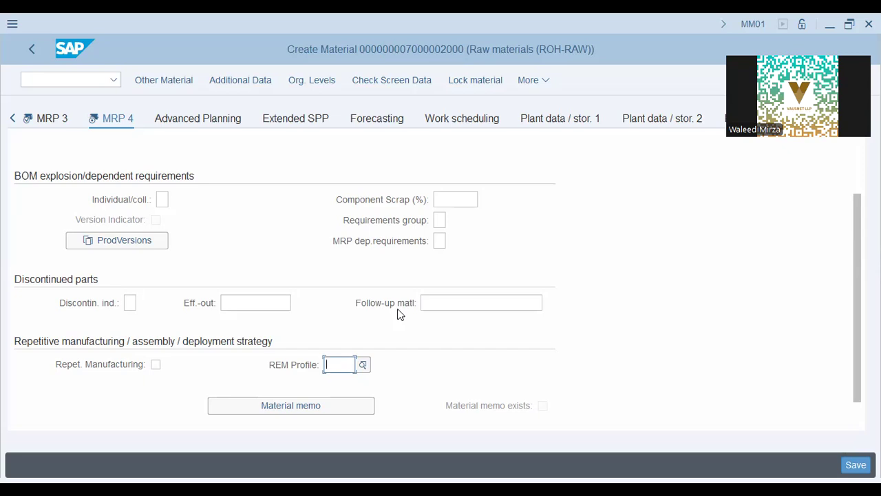
{"action": "left_click", "coordinate": [279, 370]}
{"action": "left_click", "coordinate": [252, 303]}
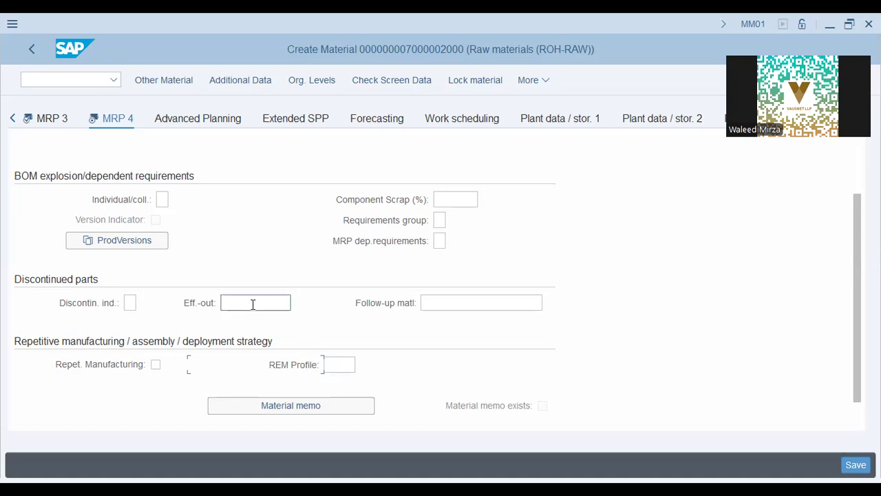
{"action": "left_click", "coordinate": [450, 302]}
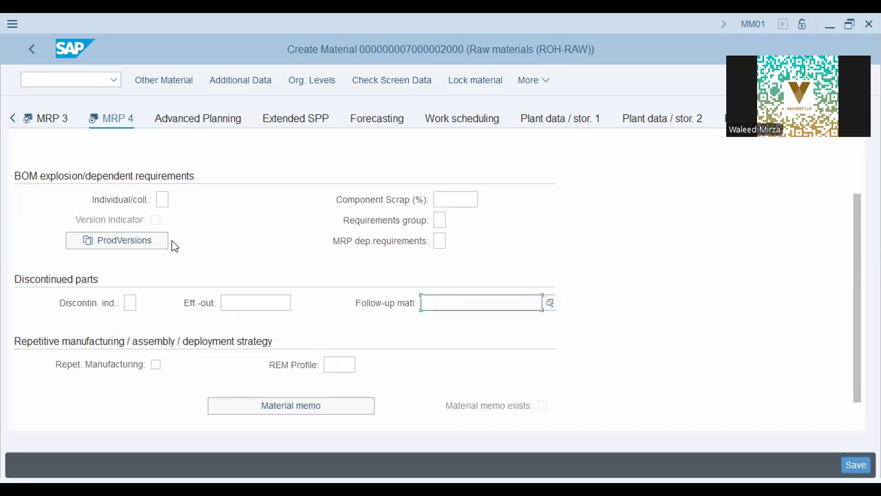
{"action": "left_click", "coordinate": [243, 303]}
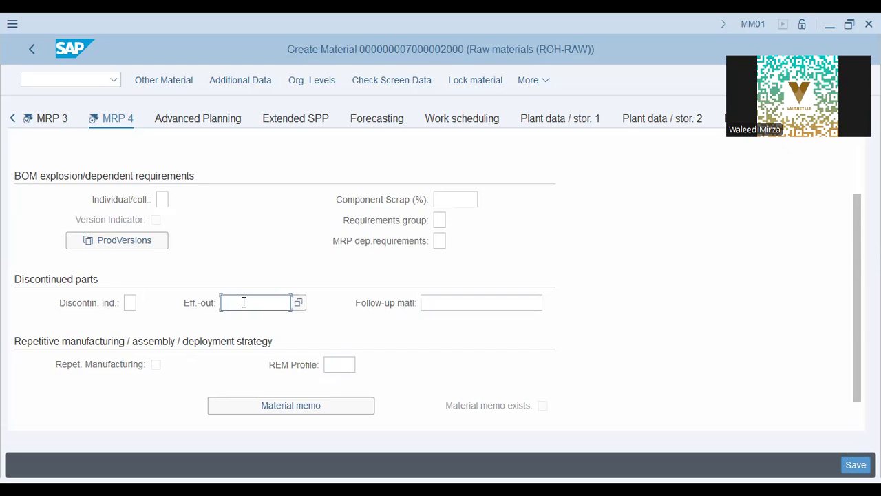
{"action": "left_click", "coordinate": [443, 302]}
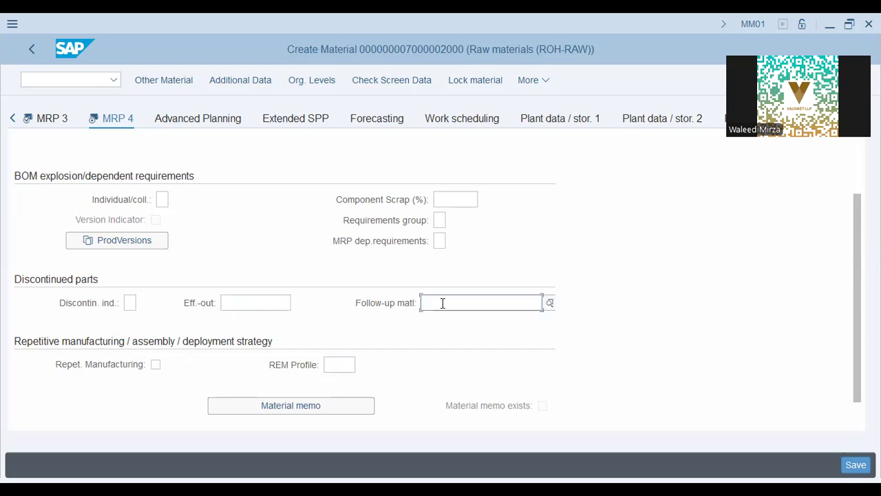
{"action": "scroll", "coordinate": [215, 282], "scroll_direction": "up", "scroll_amount": 2}
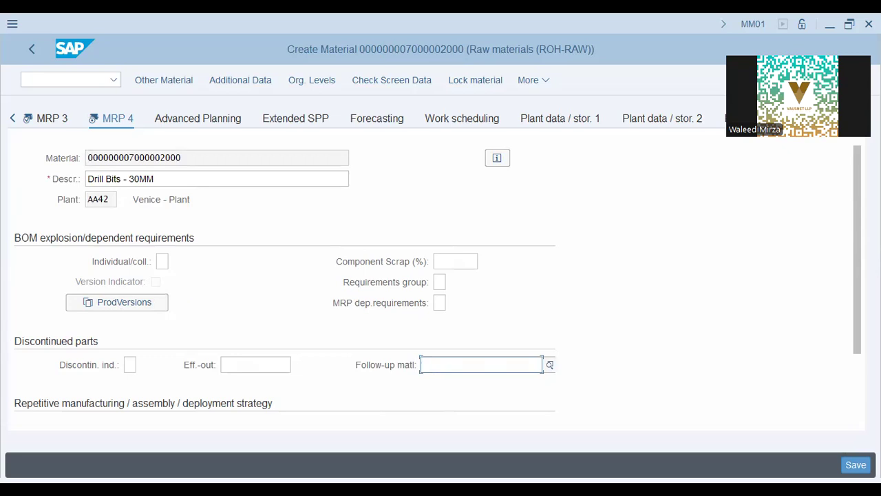
{"action": "left_click", "coordinate": [854, 465]}
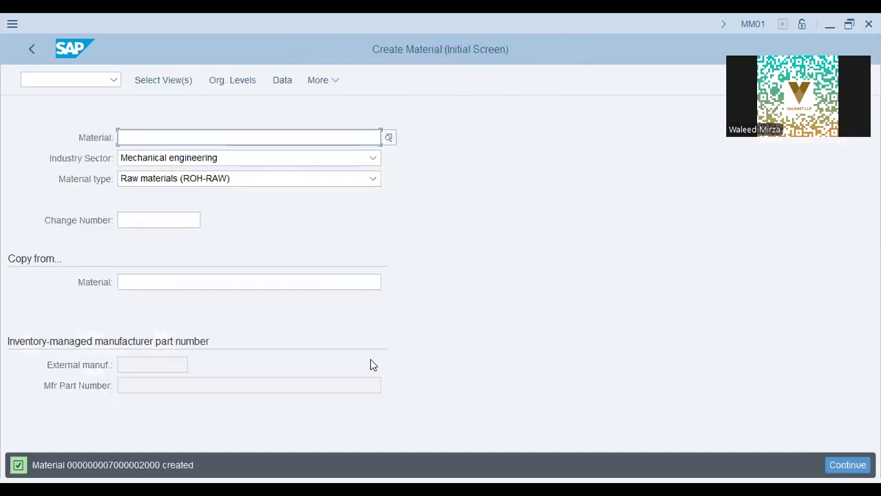
{"action": "left_click_drag", "start_coordinate": [61, 465], "coordinate": [163, 465]}
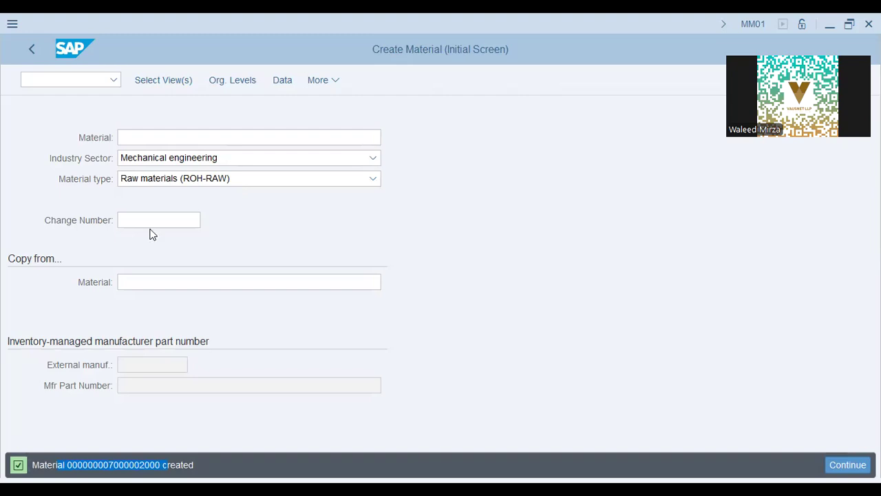
{"action": "key", "text": "alt+Tab"}
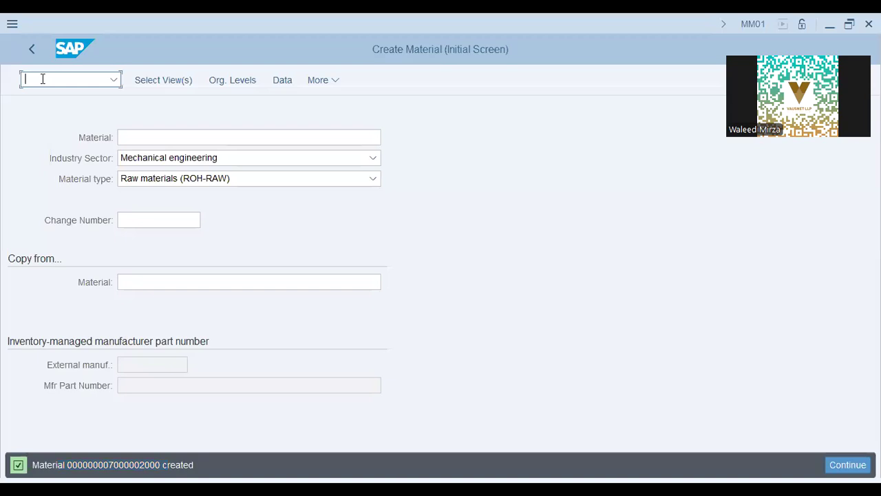
Start /n spro and expand Logistics - General in the SAP Reference IMG
{"action": "type", "text": "n sprop"}
{"action": "key", "text": "BackSpace"}
{"action": "key", "text": "BackSpace"}
{"action": "key", "text": "BackSpace"}
{"action": "key", "text": "BackSpace"}
{"action": "key", "text": "BackSpace"}
{"action": "key", "text": "BackSpace"}
{"action": "key", "text": "BackSpace"}
{"action": "type", "text": "/n spro"}
{"action": "key", "text": "Return"}
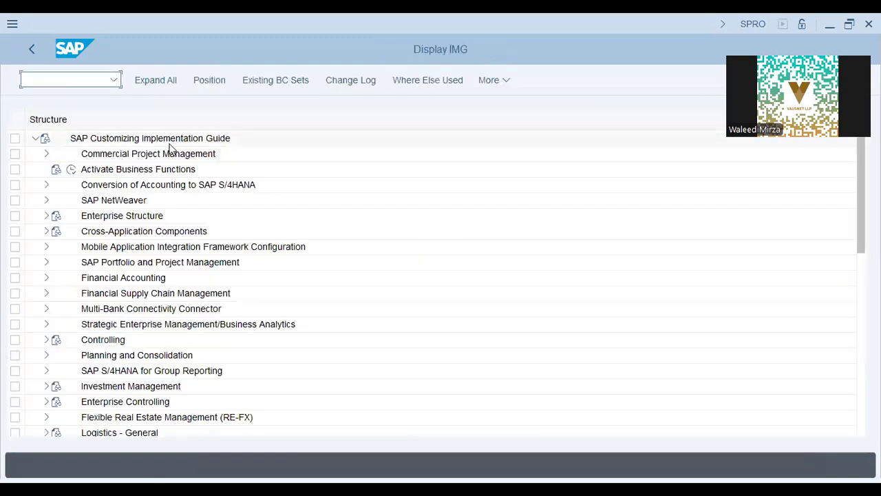
{"action": "left_click", "coordinate": [169, 143]}
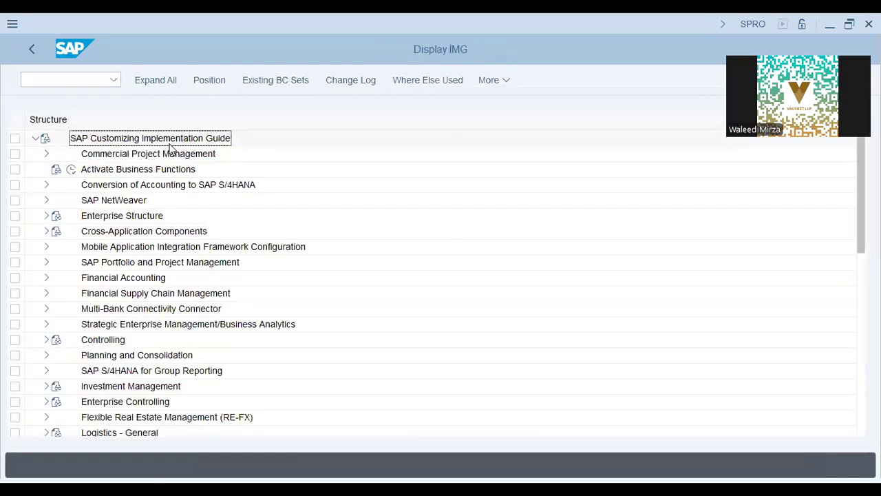
{"action": "left_click", "coordinate": [176, 247]}
{"action": "left_click", "coordinate": [112, 342]}
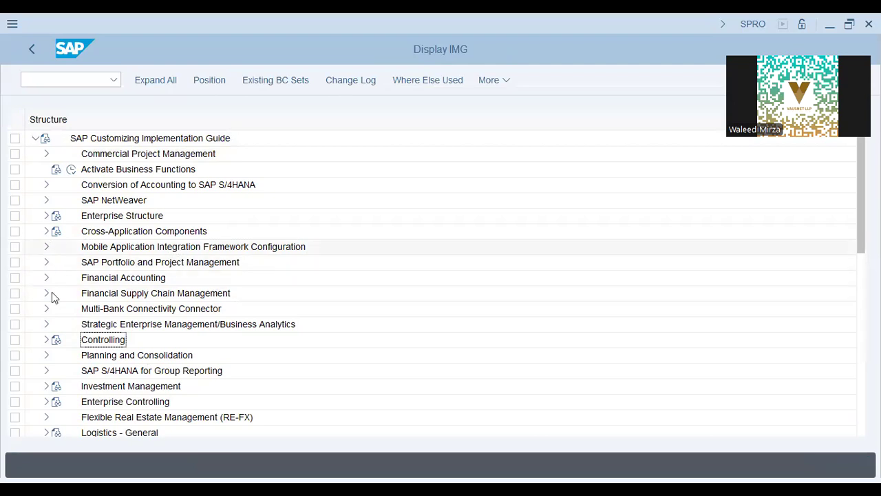
{"action": "scroll", "coordinate": [54, 334], "scroll_direction": "down", "scroll_amount": 1}
{"action": "scroll", "coordinate": [51, 329], "scroll_direction": "down", "scroll_amount": 3}
{"action": "left_click", "coordinate": [49, 370]}
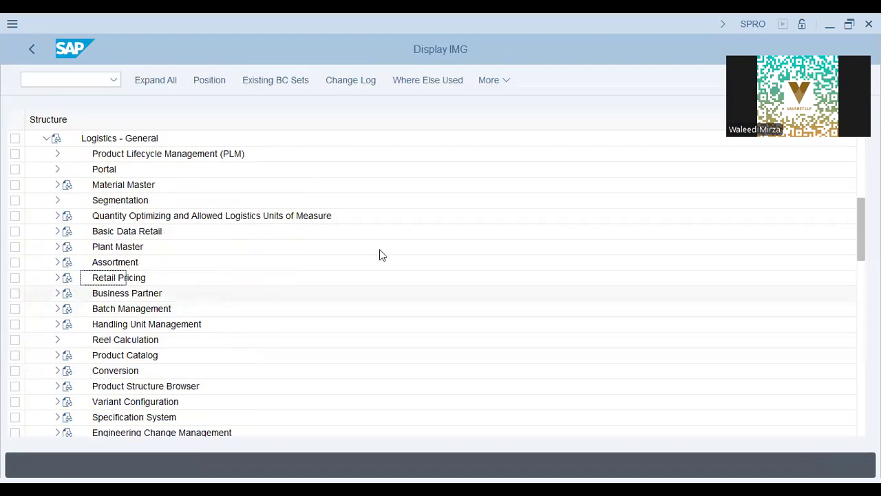
Drill through Material Master > Basic Settings > Material Types and execute Define Attributes of Material Types
{"action": "key", "text": "alt+Tab"}
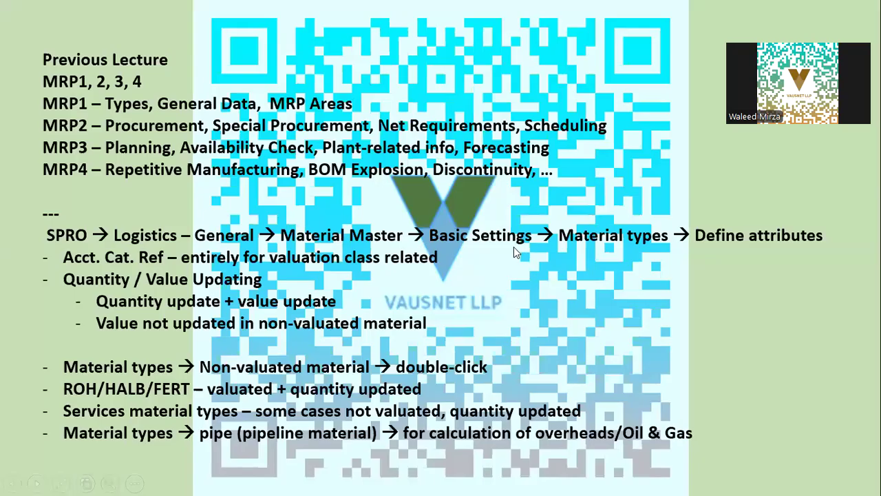
{"action": "key", "text": "alt+Tab"}
{"action": "left_click", "coordinate": [58, 185]}
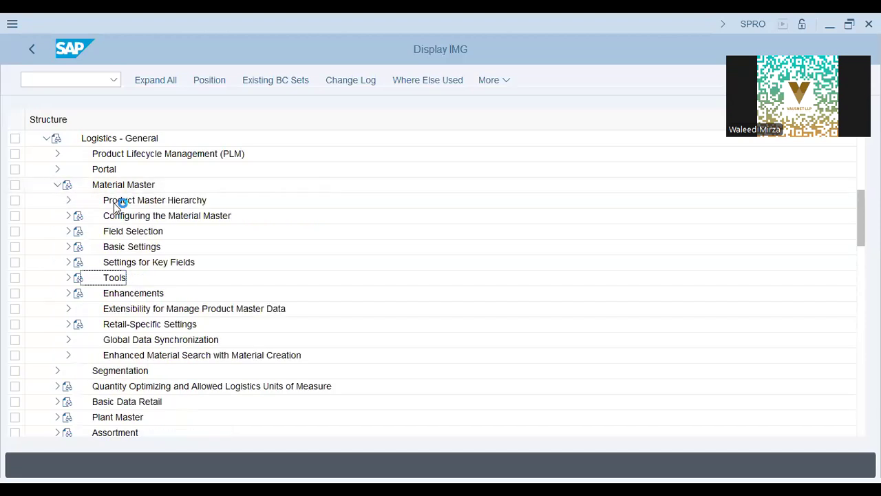
{"action": "left_click", "coordinate": [68, 246]}
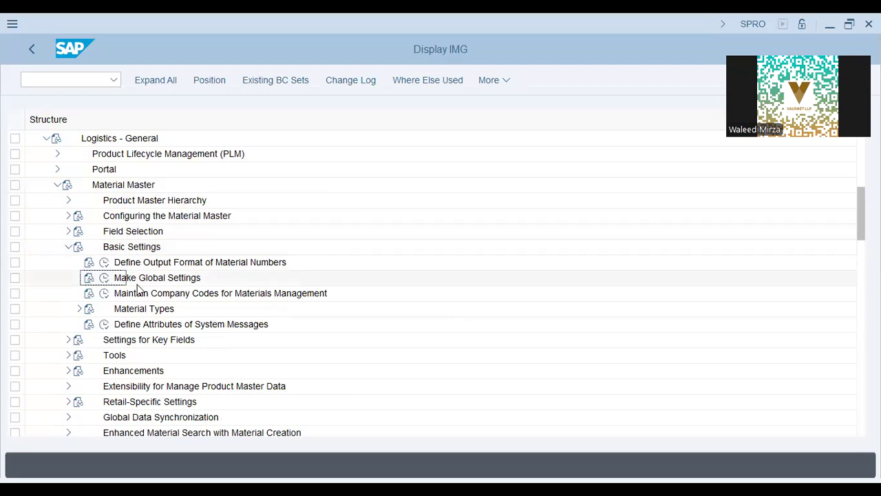
{"action": "left_click", "coordinate": [80, 308]}
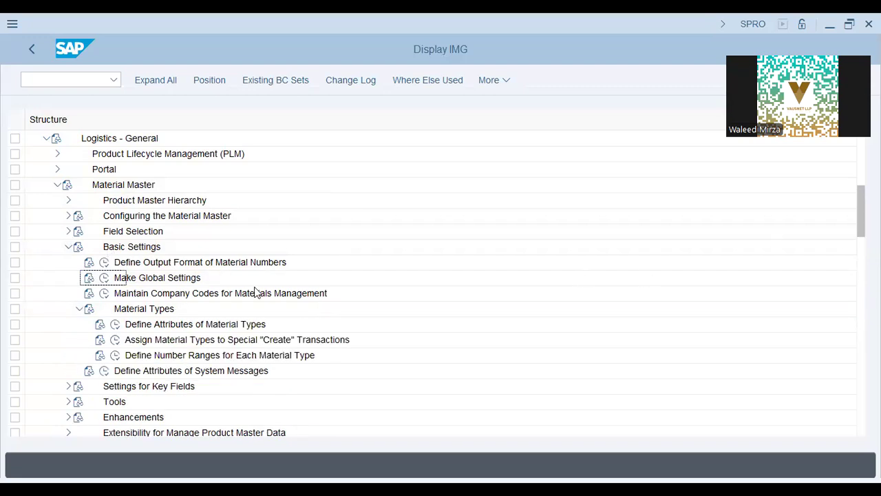
{"action": "left_click", "coordinate": [115, 324]}
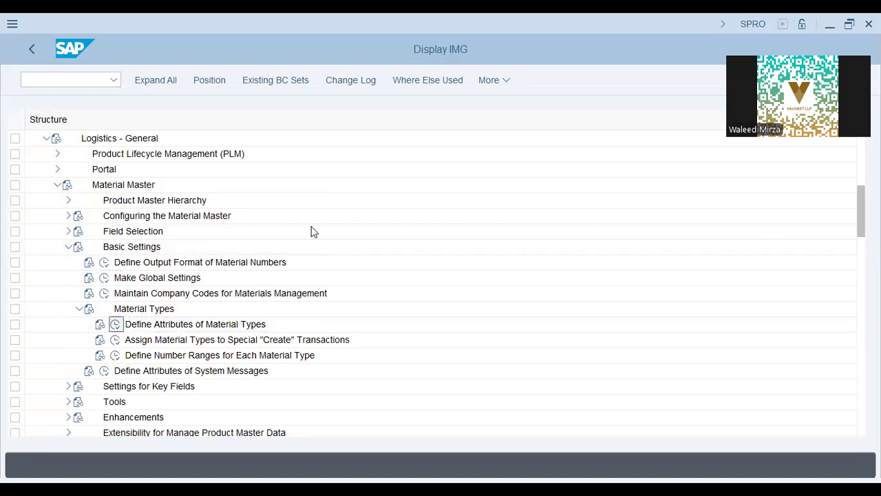
{"action": "key", "text": "alt+Tab"}
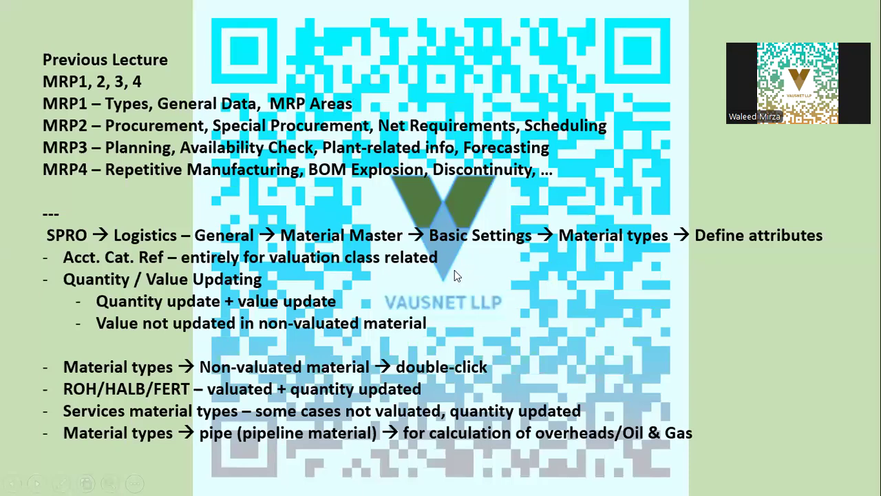
{"action": "key", "text": "alt+Tab"}
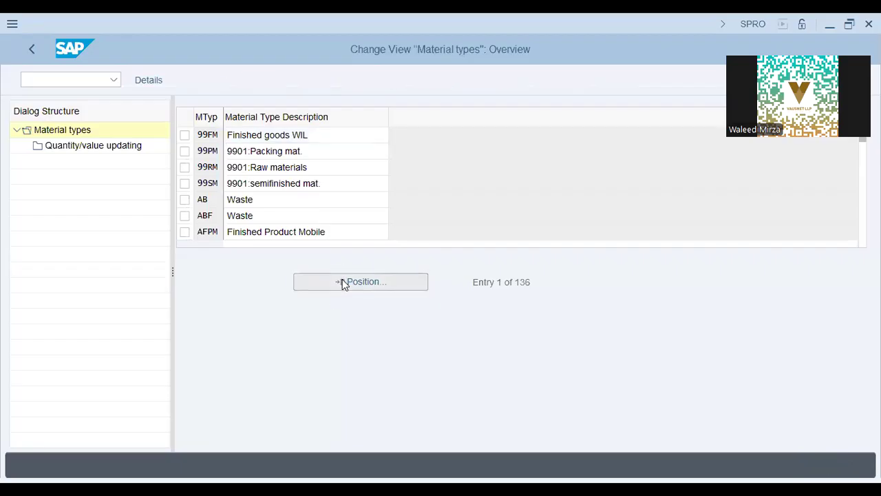
Position the material types list to ROH and open its Quantity/value updating
{"action": "left_click", "coordinate": [358, 282]}
{"action": "type", "text": "roh"}
{"action": "key", "text": "Return"}
{"action": "left_click", "coordinate": [313, 137]}
{"action": "left_click_drag", "start_coordinate": [311, 135], "coordinate": [290, 135]}
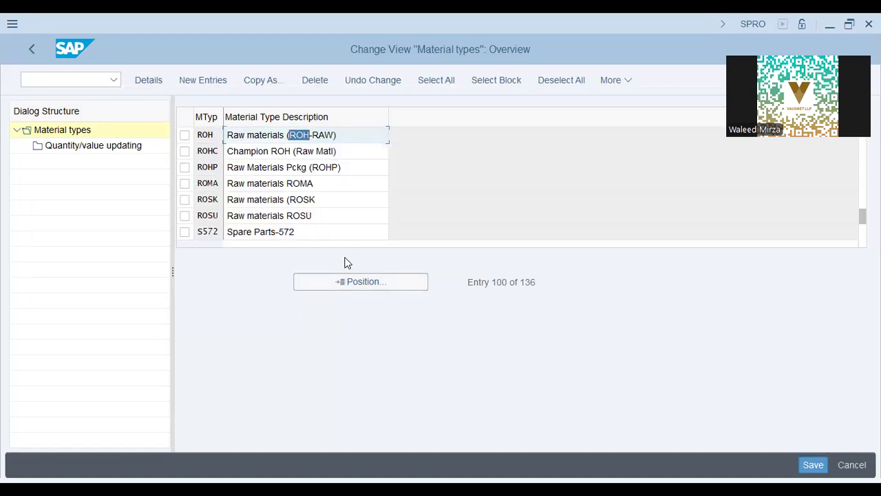
{"action": "left_click", "coordinate": [184, 135]}
{"action": "double_click", "coordinate": [112, 151]}
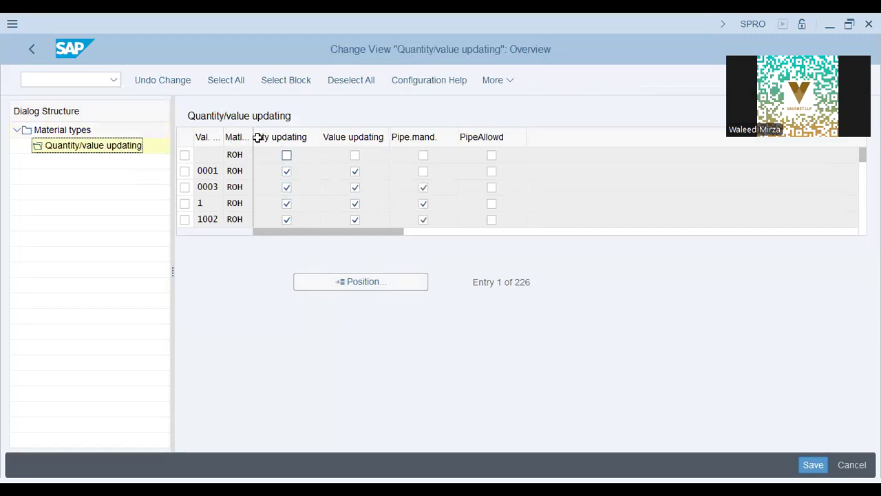
Widen the columns and position to valuation area AA42, showing ROH with both updates on
{"action": "left_click_drag", "start_coordinate": [254, 137], "coordinate": [317, 134]}
{"action": "left_click", "coordinate": [234, 165]}
{"action": "left_click", "coordinate": [314, 284]}
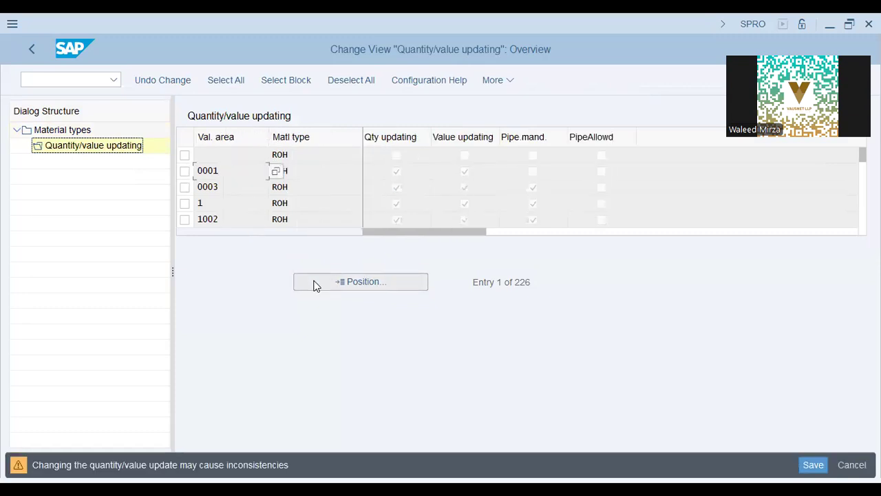
{"action": "left_click", "coordinate": [314, 285]}
{"action": "type", "text": "aa42"}
{"action": "key", "text": "Return"}
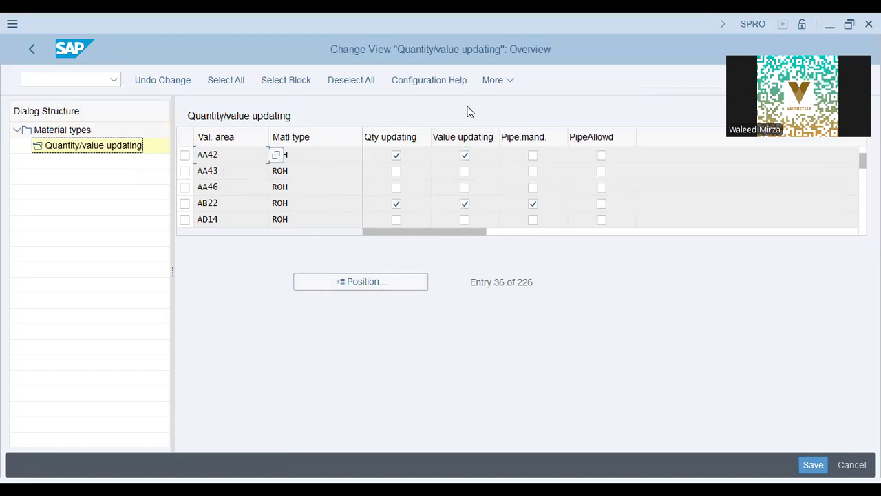
{"action": "left_click", "coordinate": [304, 159]}
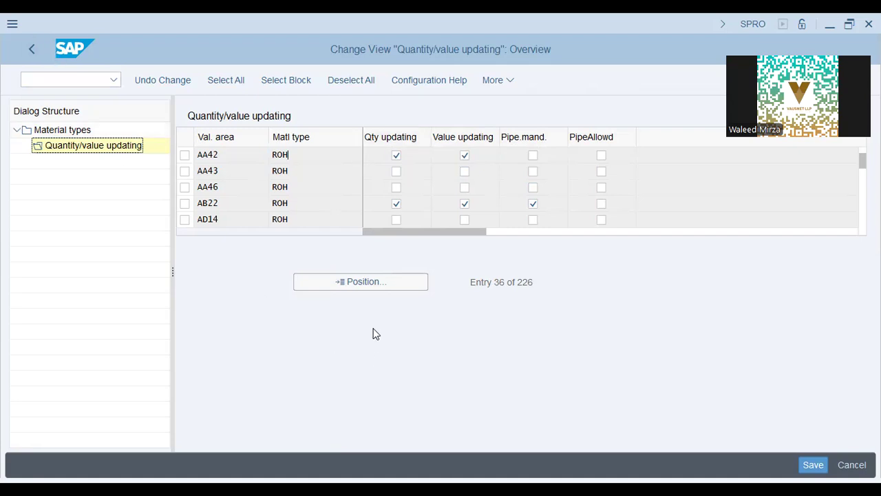
{"action": "key", "text": "alt+Tab"}
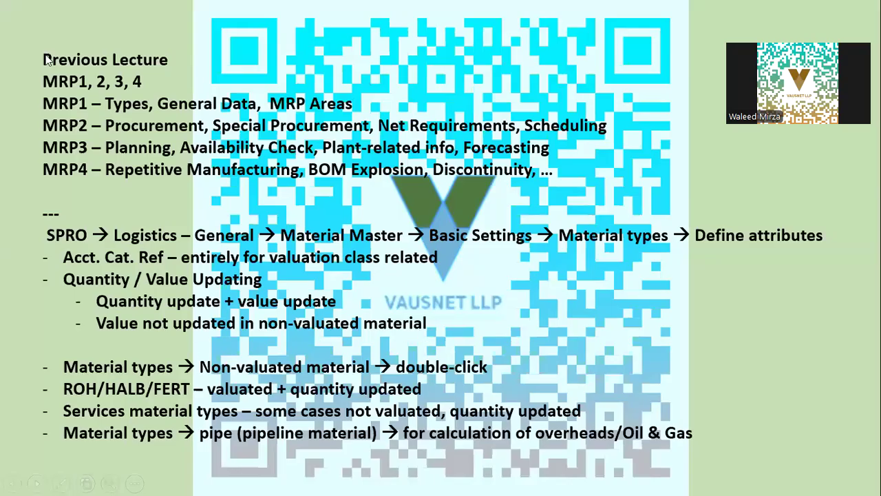
Back out of the ROH settings without saving and relaunch Define Attributes of Material Types
{"action": "key", "text": "alt+Tab"}
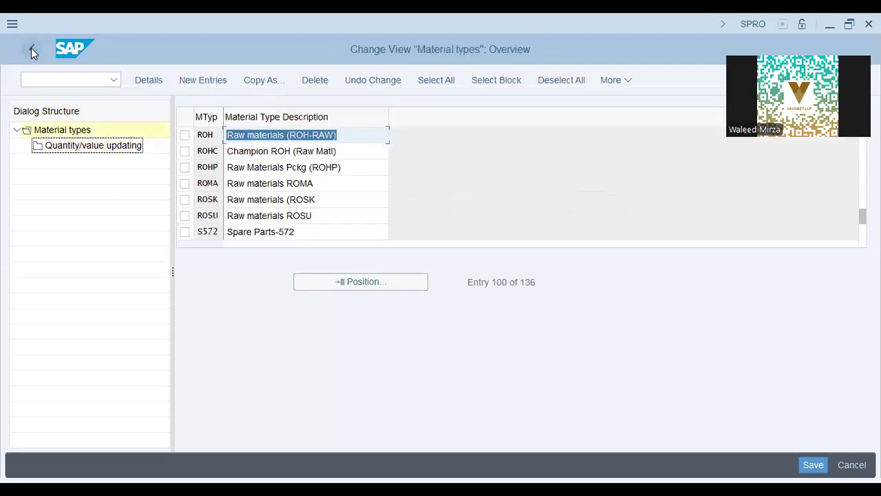
{"action": "left_click", "coordinate": [31, 48]}
{"action": "left_click", "coordinate": [331, 331]}
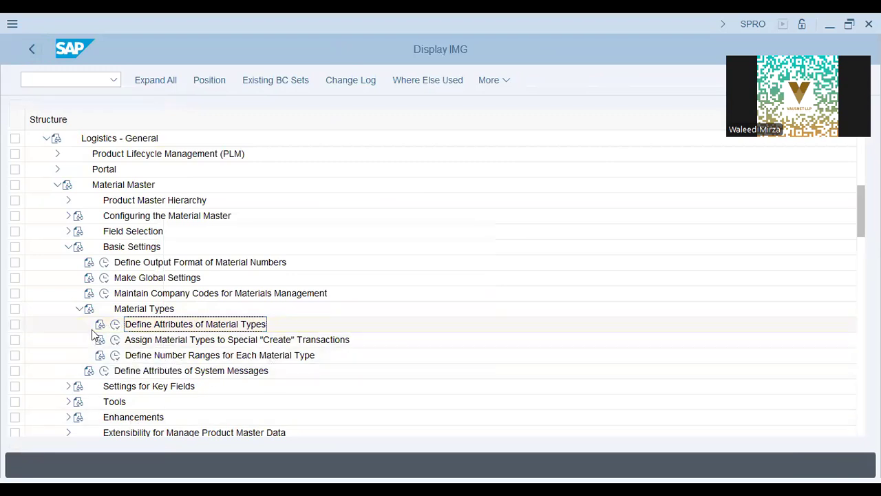
{"action": "left_click", "coordinate": [115, 324]}
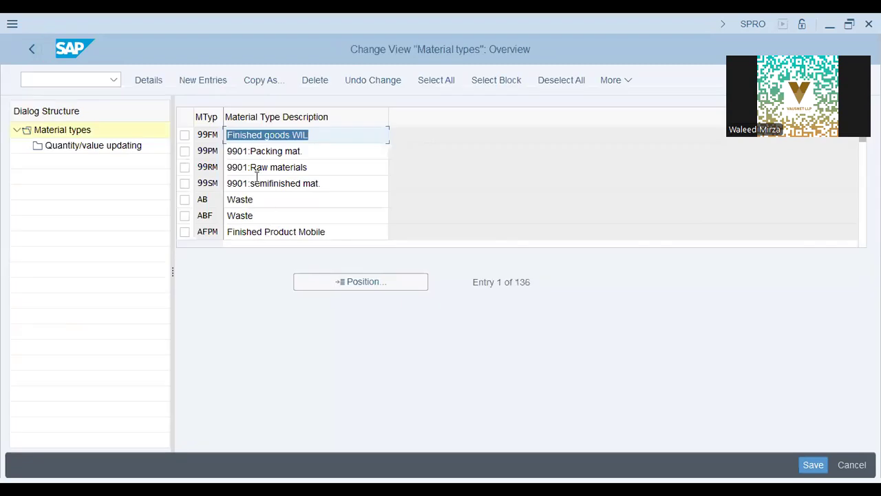
Scroll down through the 136 material types in the overview table
{"action": "left_click", "coordinate": [252, 182]}
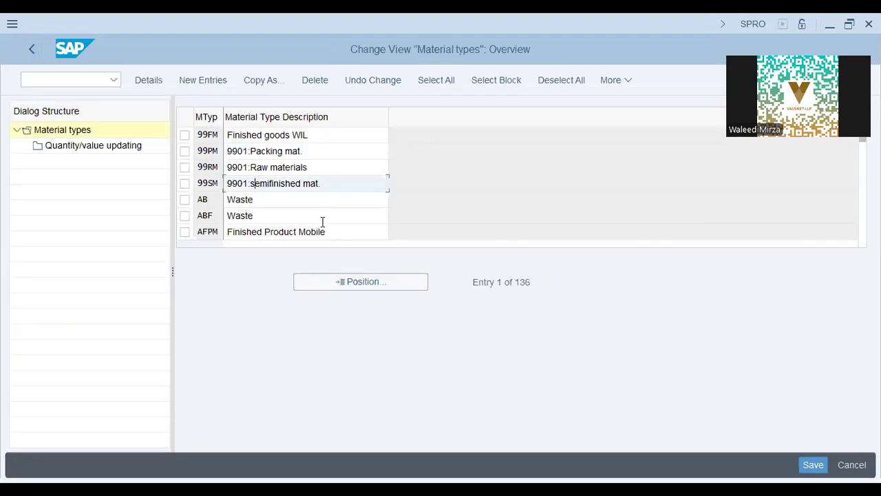
{"action": "scroll", "coordinate": [320, 180], "scroll_direction": "down", "scroll_amount": 1}
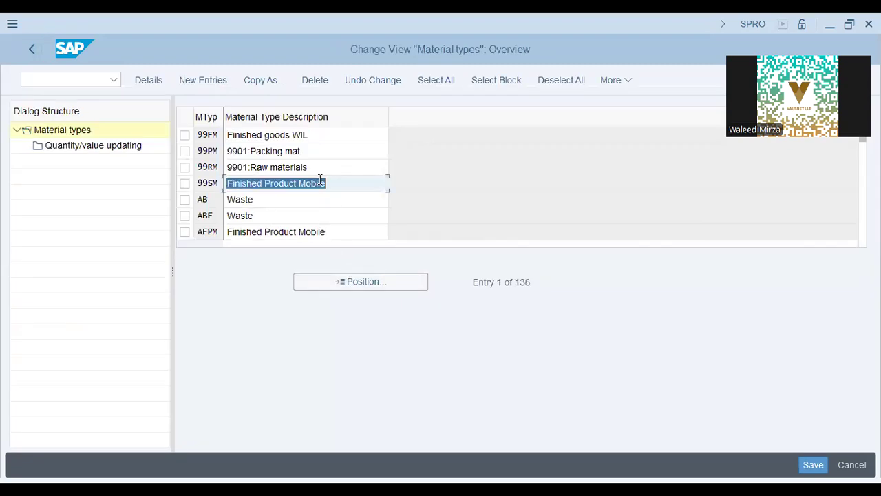
{"action": "scroll", "coordinate": [320, 179], "scroll_direction": "down", "scroll_amount": 1}
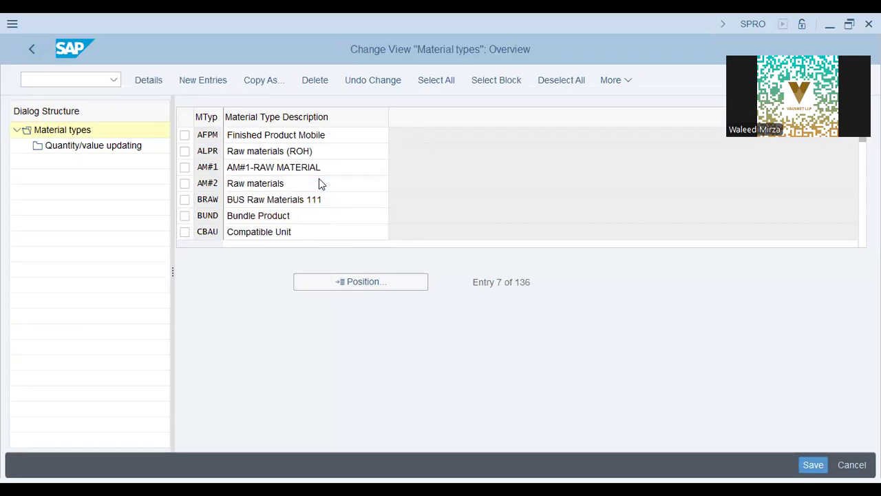
{"action": "scroll", "coordinate": [320, 180], "scroll_direction": "down", "scroll_amount": 2}
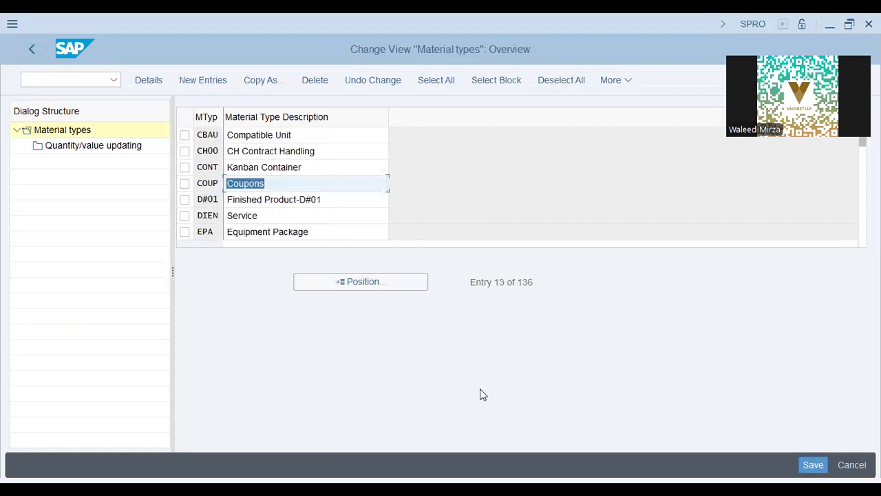
{"action": "scroll", "coordinate": [319, 202], "scroll_direction": "down", "scroll_amount": 1}
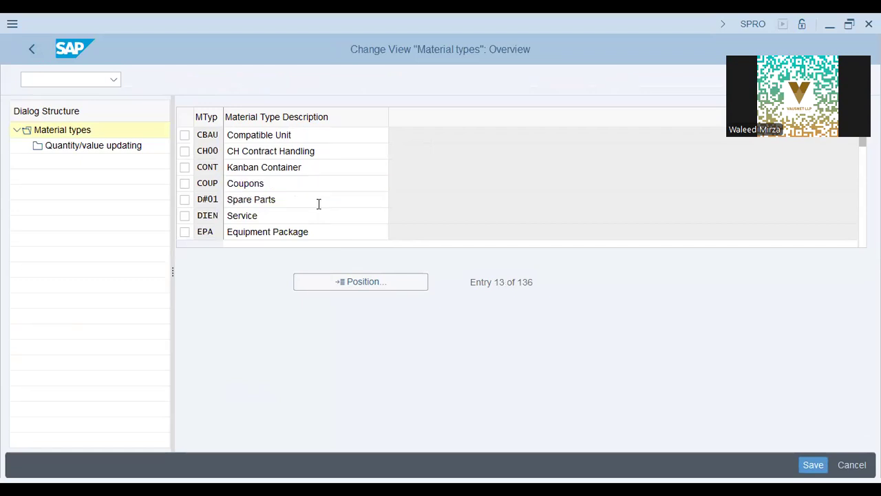
{"action": "scroll", "coordinate": [319, 202], "scroll_direction": "down", "scroll_amount": 2}
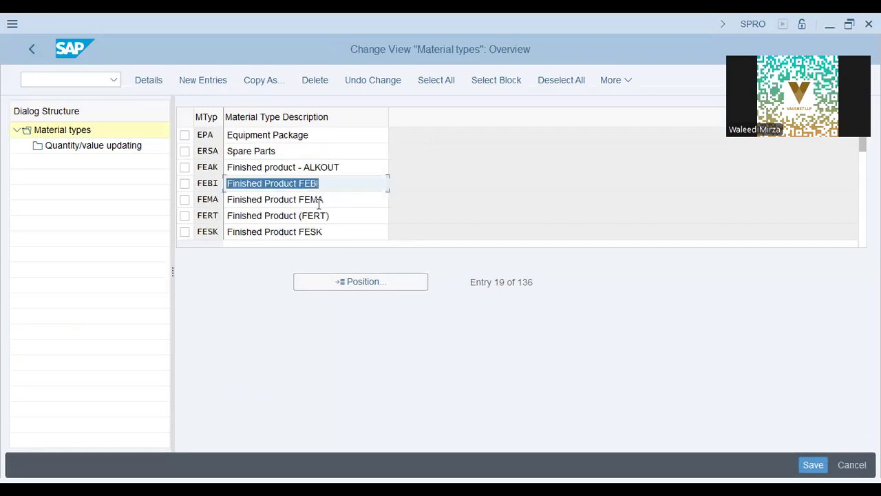
{"action": "scroll", "coordinate": [319, 203], "scroll_direction": "down", "scroll_amount": 1}
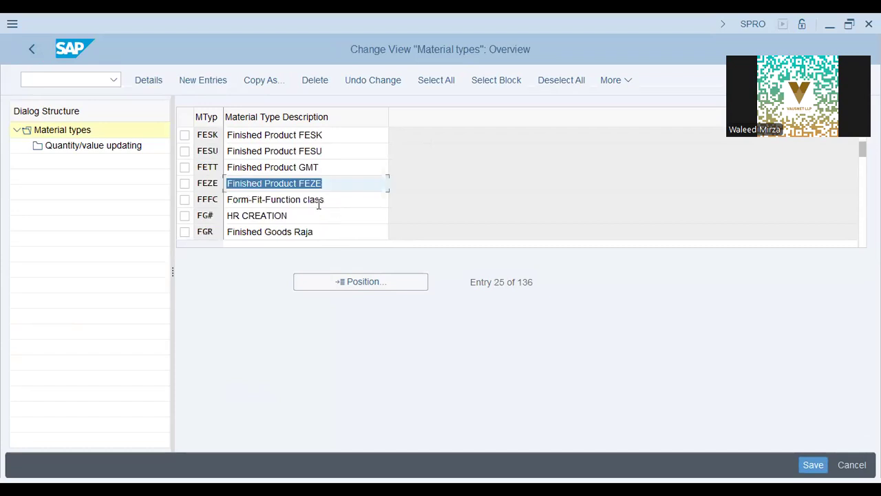
{"action": "scroll", "coordinate": [319, 205], "scroll_direction": "down", "scroll_amount": 1}
{"action": "scroll", "coordinate": [319, 206], "scroll_direction": "down", "scroll_amount": 1}
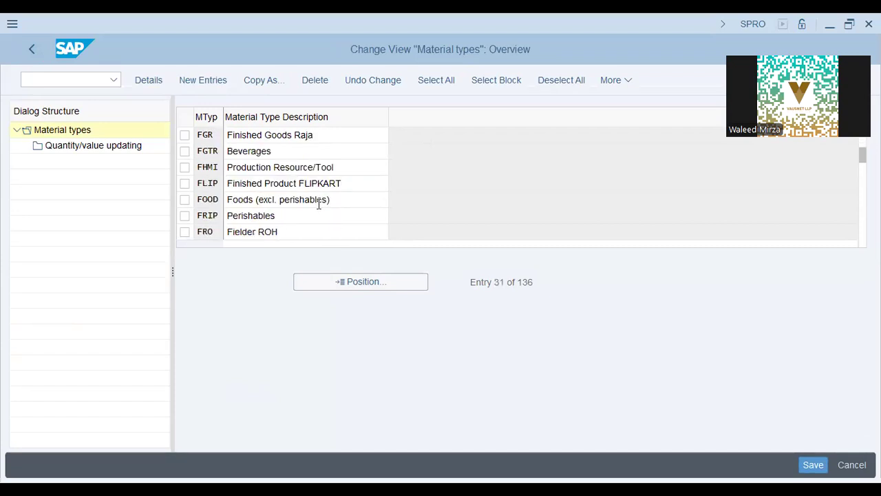
{"action": "scroll", "coordinate": [319, 207], "scroll_direction": "down", "scroll_amount": 1}
{"action": "scroll", "coordinate": [319, 207], "scroll_direction": "down", "scroll_amount": 1}
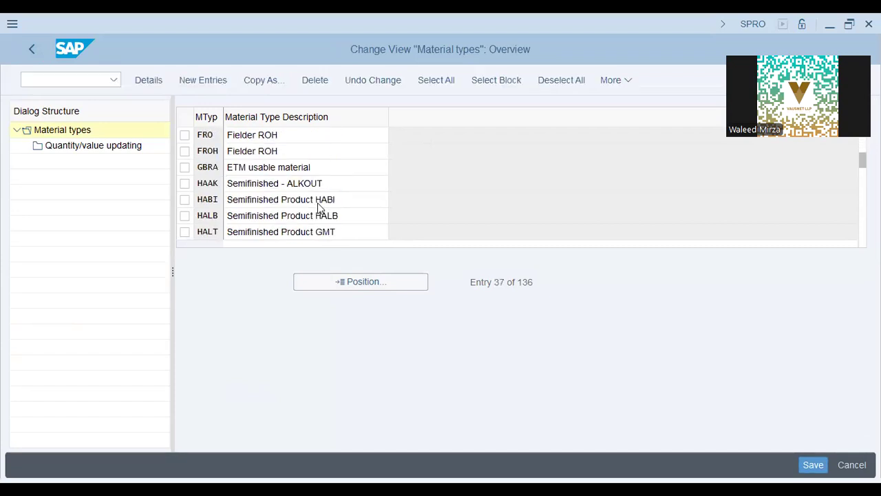
{"action": "scroll", "coordinate": [318, 204], "scroll_direction": "down", "scroll_amount": 1}
{"action": "scroll", "coordinate": [319, 202], "scroll_direction": "down", "scroll_amount": 1}
{"action": "scroll", "coordinate": [319, 204], "scroll_direction": "down", "scroll_amount": 1}
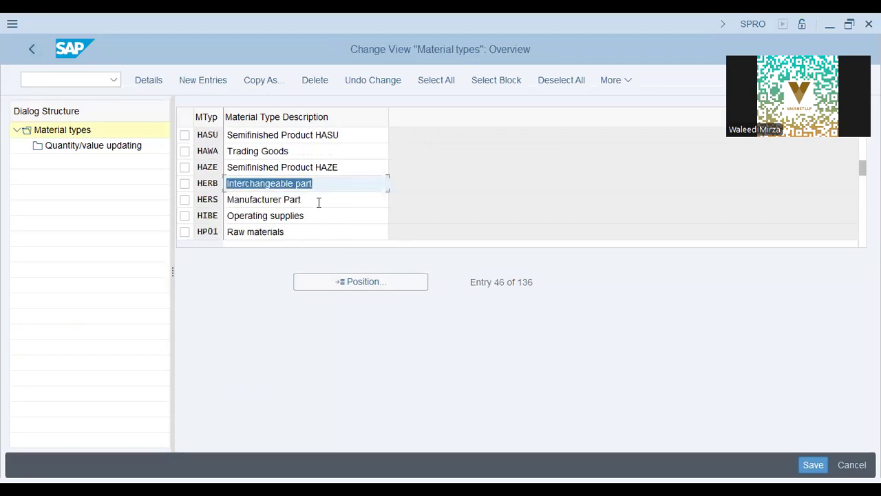
{"action": "scroll", "coordinate": [320, 205], "scroll_direction": "down", "scroll_amount": 1}
{"action": "scroll", "coordinate": [319, 207], "scroll_direction": "down", "scroll_amount": 1}
{"action": "scroll", "coordinate": [319, 204], "scroll_direction": "down", "scroll_amount": 1}
{"action": "scroll", "coordinate": [319, 202], "scroll_direction": "down", "scroll_amount": 1}
{"action": "scroll", "coordinate": [319, 204], "scroll_direction": "down", "scroll_amount": 1}
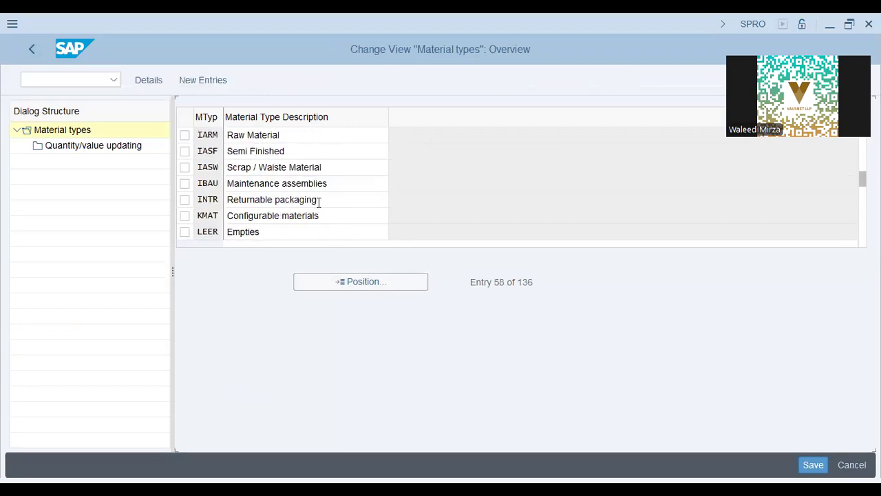
{"action": "scroll", "coordinate": [319, 207], "scroll_direction": "down", "scroll_amount": 1}
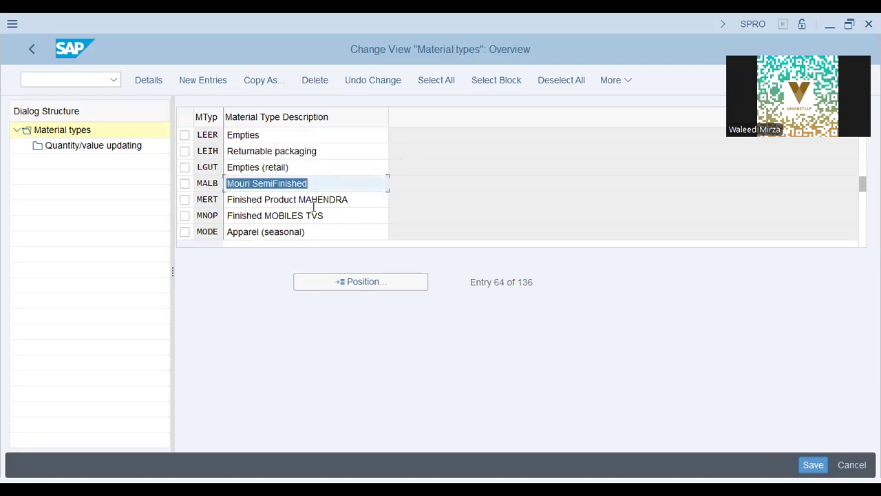
{"action": "scroll", "coordinate": [313, 206], "scroll_direction": "down", "scroll_amount": 2}
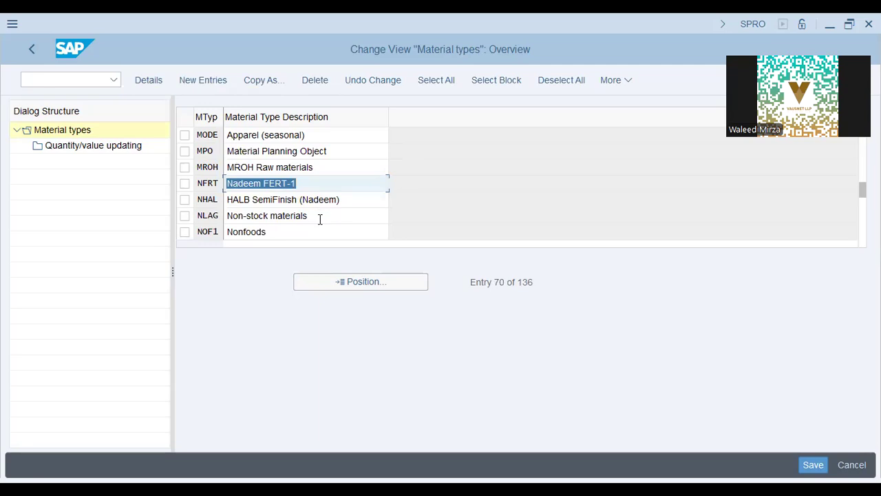
Page through the list to UNBW Nonvaluated materials and open its details
{"action": "left_click", "coordinate": [321, 217]}
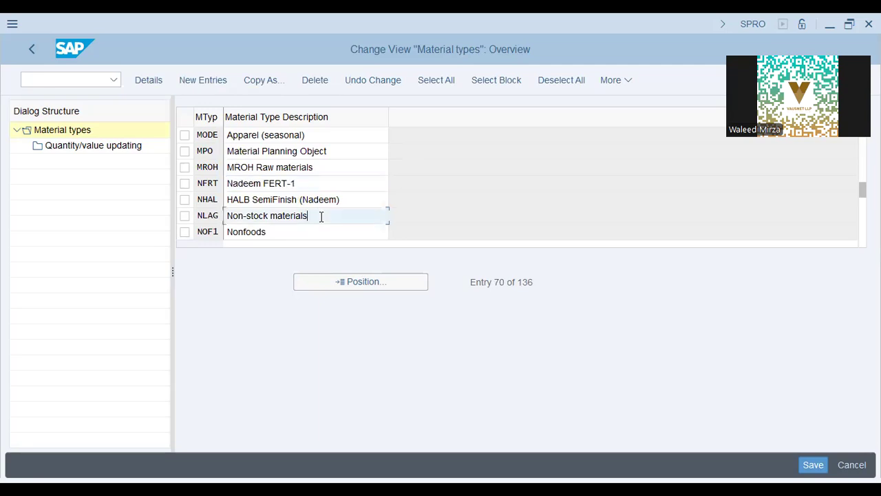
{"action": "key", "text": "Page_Down"}
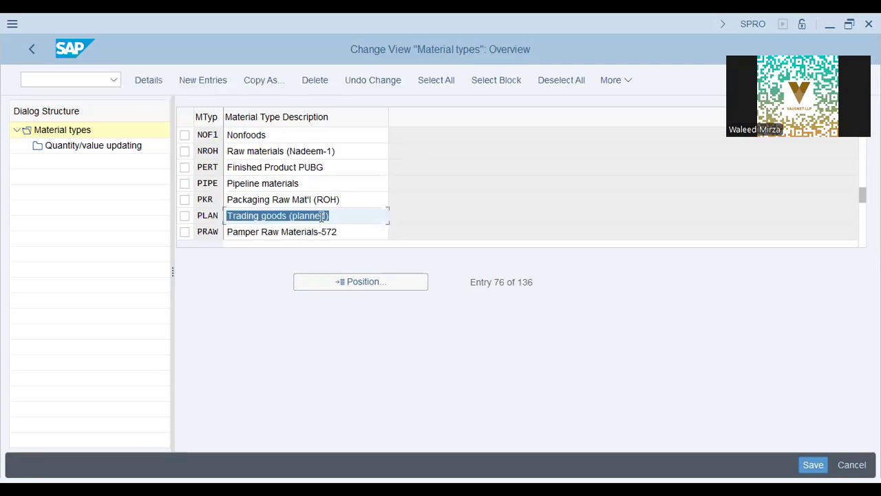
{"action": "key", "text": "Page_Down"}
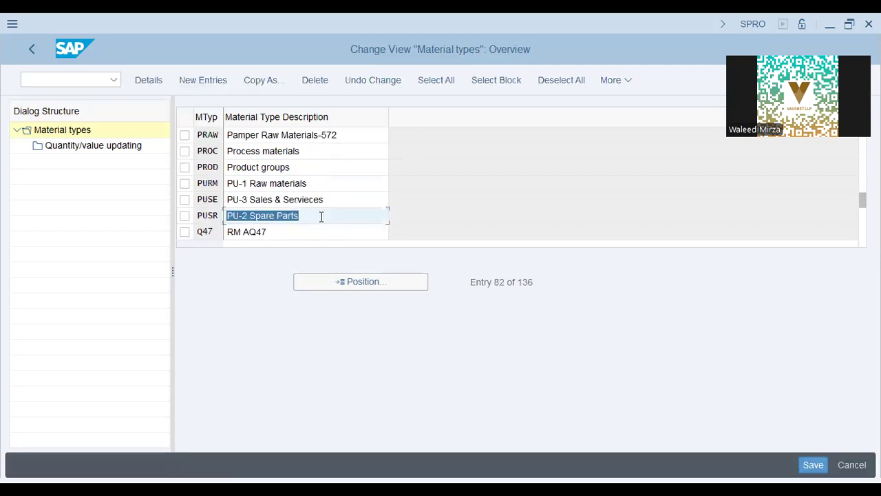
{"action": "key", "text": "Page_Down"}
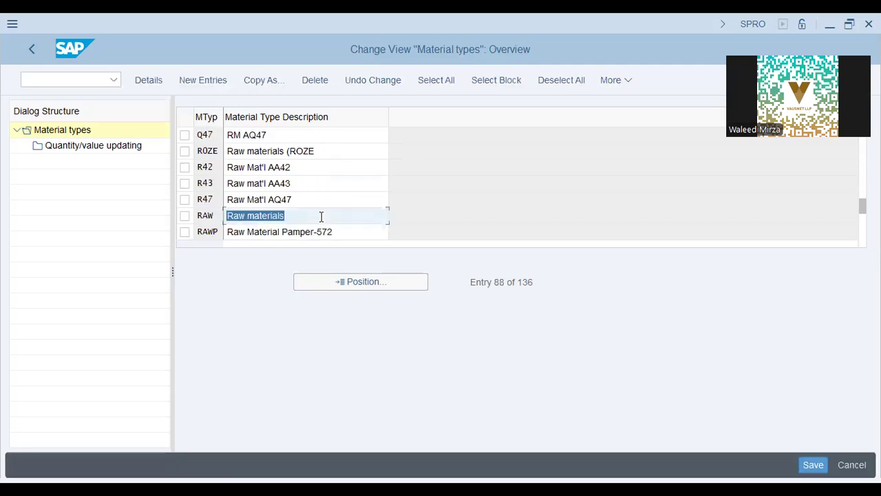
{"action": "key", "text": "Page_Down"}
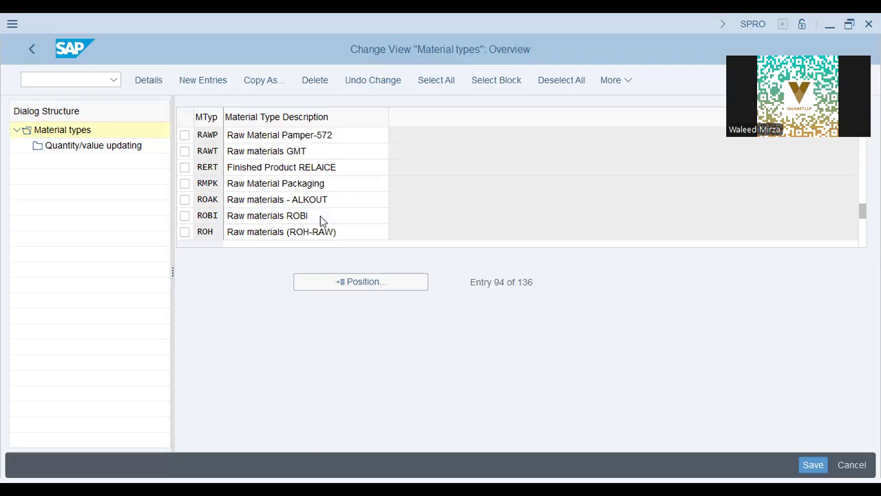
{"action": "key", "text": "Page_Down"}
{"action": "key", "text": "Page_Down"}
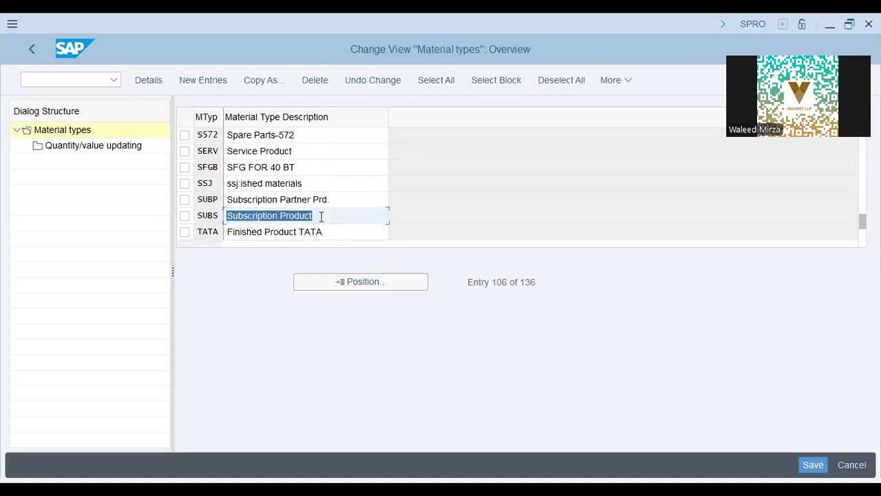
{"action": "key", "text": "Page_Down"}
{"action": "key", "text": "Page_Down"}
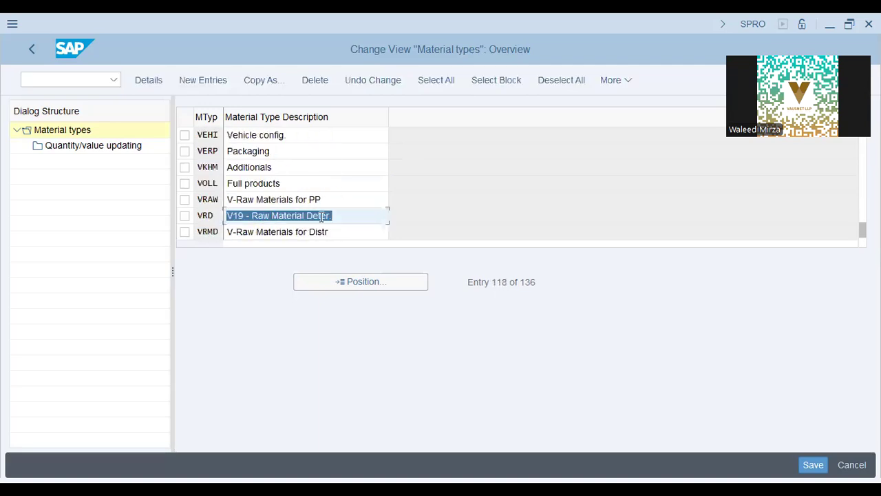
{"action": "key", "text": "Page_Up"}
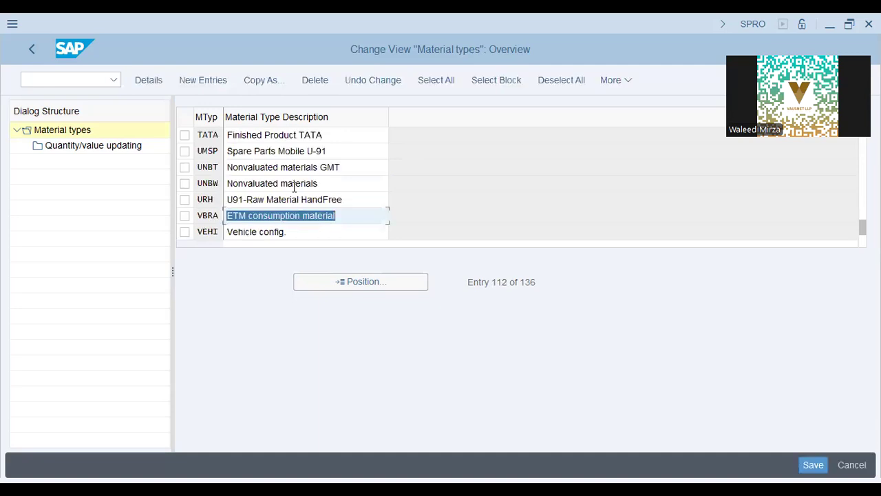
{"action": "left_click", "coordinate": [295, 184]}
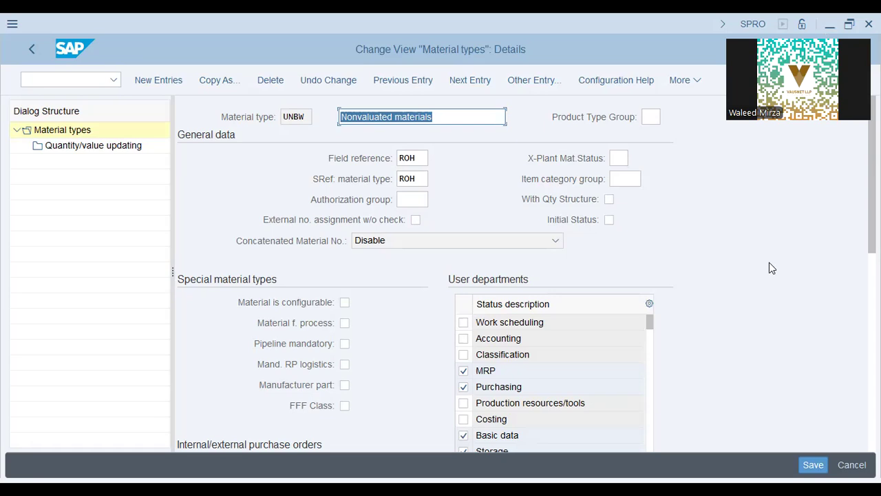
Review UNBW's General data, Valuation and Quantity/value updating: no valuation area, account category reference 0007
{"action": "scroll", "coordinate": [771, 268], "scroll_direction": "down", "scroll_amount": 8}
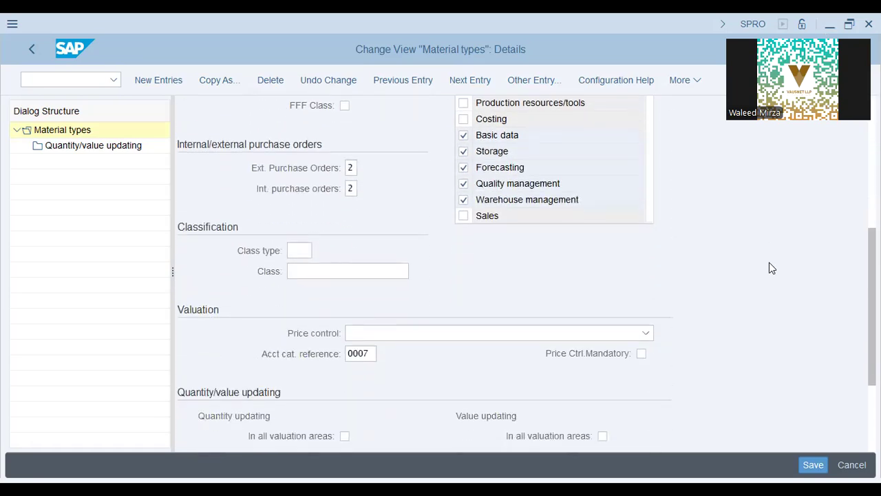
{"action": "scroll", "coordinate": [771, 268], "scroll_direction": "down", "scroll_amount": 2}
{"action": "scroll", "coordinate": [771, 268], "scroll_direction": "up", "scroll_amount": 5}
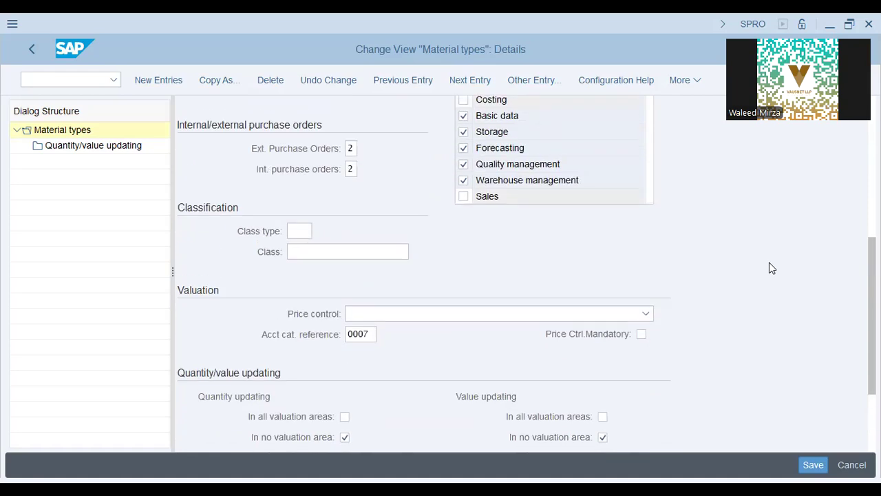
{"action": "scroll", "coordinate": [769, 262], "scroll_direction": "up", "scroll_amount": 5}
{"action": "scroll", "coordinate": [768, 250], "scroll_direction": "down", "scroll_amount": 2}
{"action": "scroll", "coordinate": [750, 259], "scroll_direction": "up", "scroll_amount": 2}
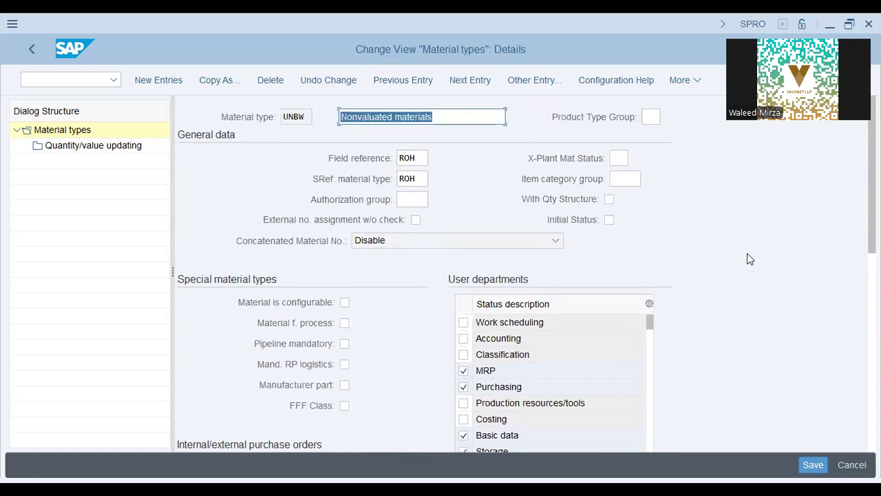
Check the allowed X-Plant Mat.Status values for UNBW, then close the list
{"action": "left_click", "coordinate": [616, 158]}
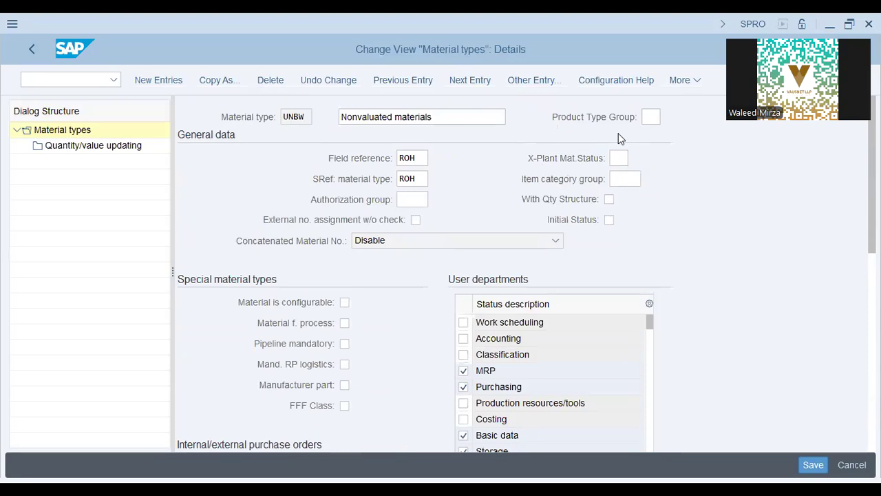
{"action": "key", "text": "F4"}
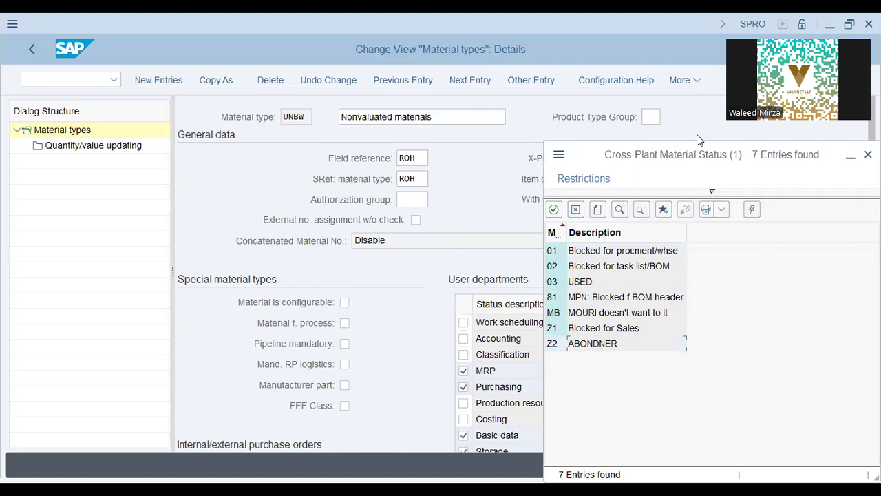
{"action": "left_click_drag", "start_coordinate": [755, 157], "coordinate": [633, 160]}
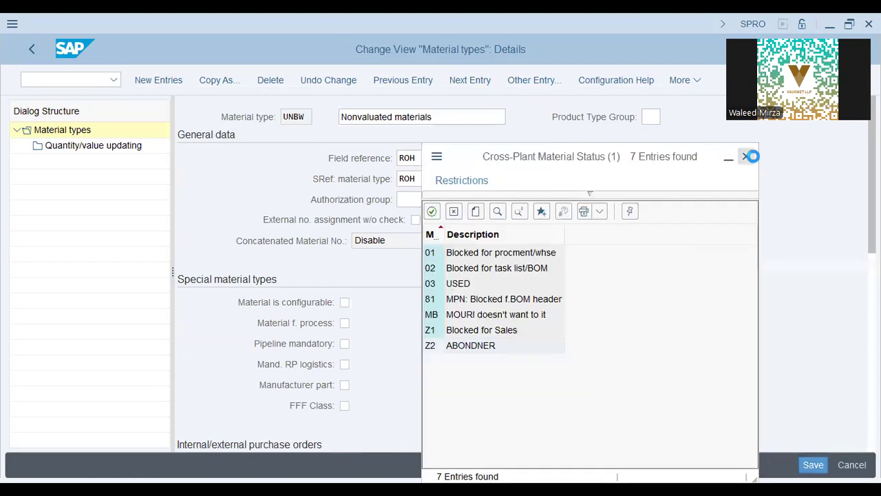
{"action": "left_click", "coordinate": [747, 157]}
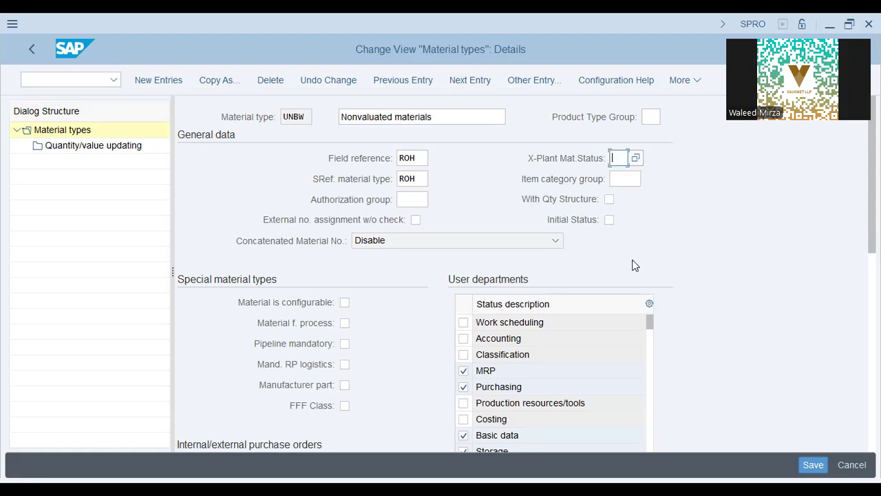
Scroll down to UNBW's Ext. Purchase Orders field, currently set to 2
{"action": "scroll", "coordinate": [635, 266], "scroll_direction": "down", "scroll_amount": 6}
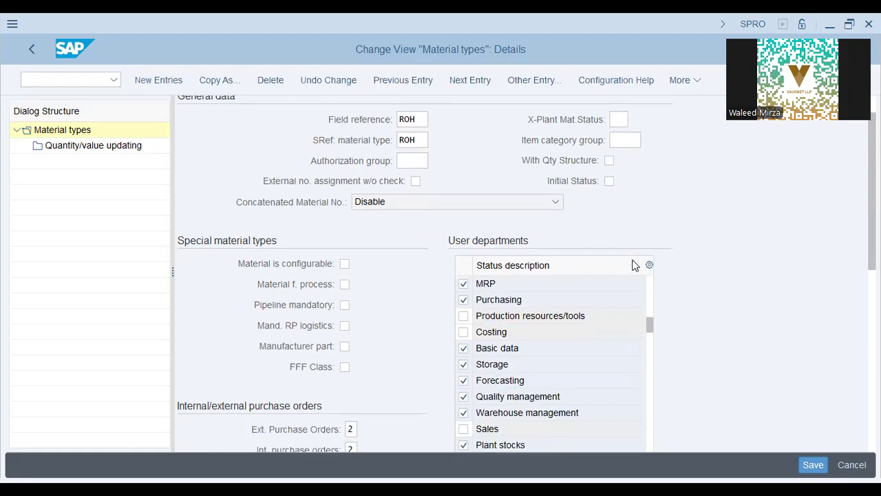
{"action": "scroll", "coordinate": [755, 213], "scroll_direction": "down", "scroll_amount": 1}
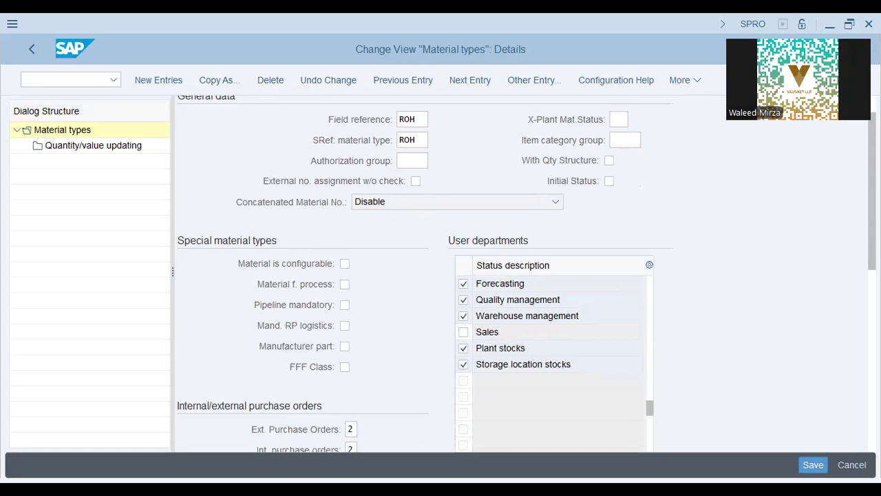
{"action": "scroll", "coordinate": [424, 274], "scroll_direction": "down", "scroll_amount": 5}
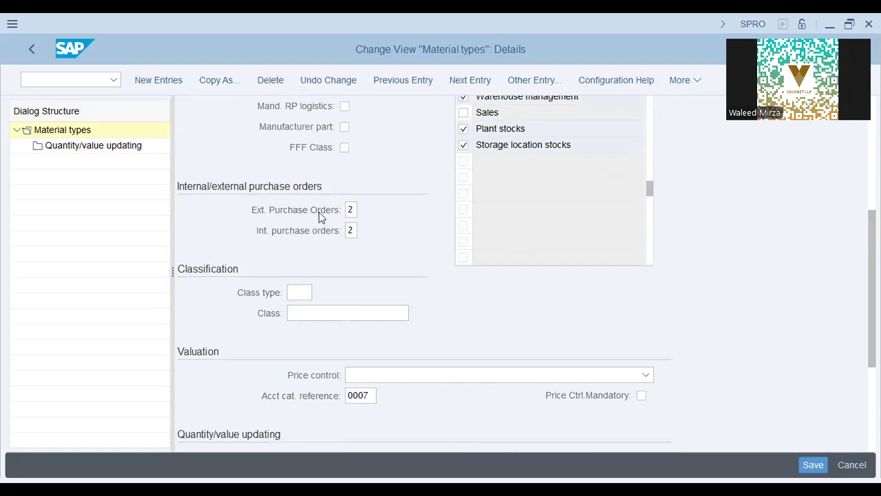
{"action": "left_click", "coordinate": [356, 208]}
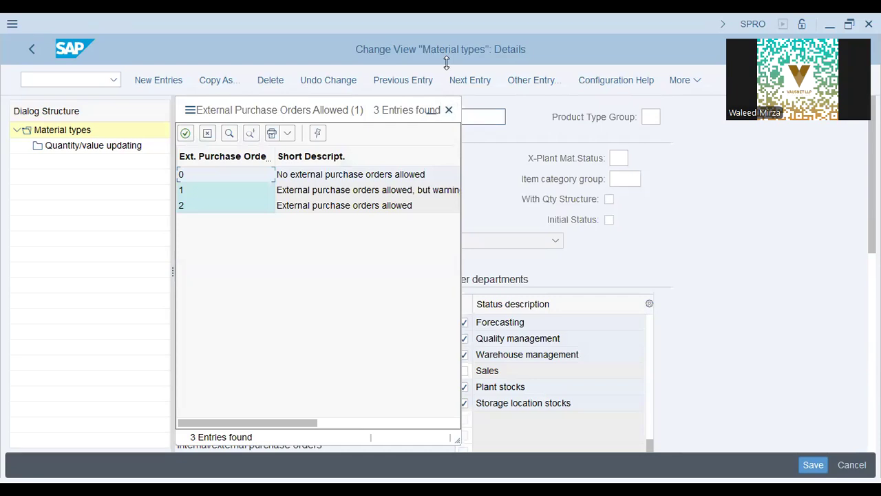
Keep external purchase orders at 2, then review Quantity/value updating and Retail-specific fields
{"action": "left_click", "coordinate": [314, 205]}
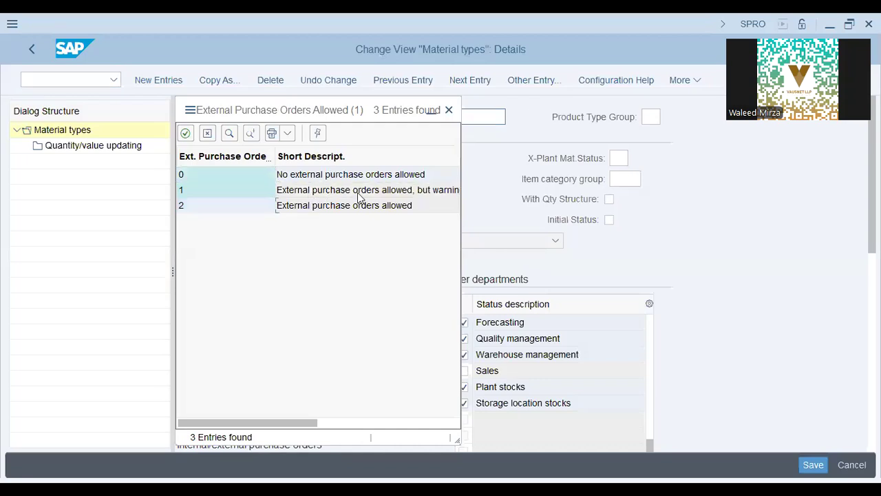
{"action": "left_click", "coordinate": [449, 113]}
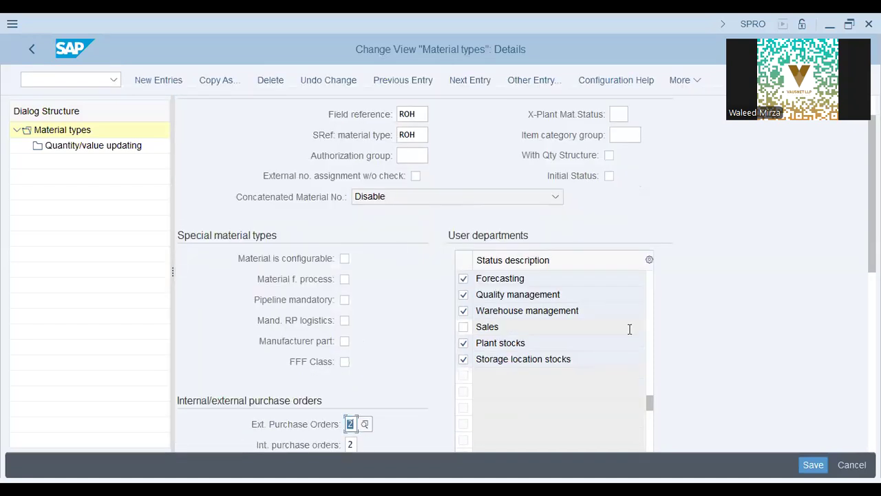
{"action": "scroll", "coordinate": [629, 328], "scroll_direction": "down", "scroll_amount": 3}
{"action": "scroll", "coordinate": [542, 236], "scroll_direction": "down", "scroll_amount": 1}
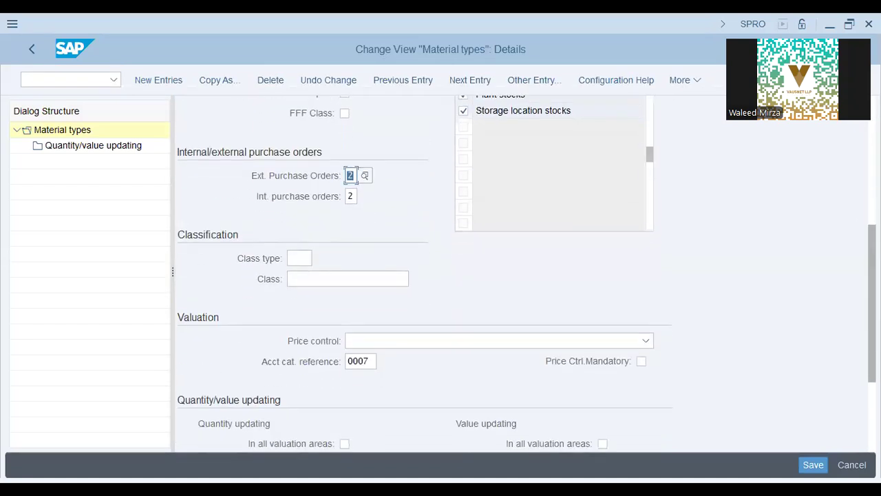
{"action": "scroll", "coordinate": [542, 237], "scroll_direction": "up", "scroll_amount": 4}
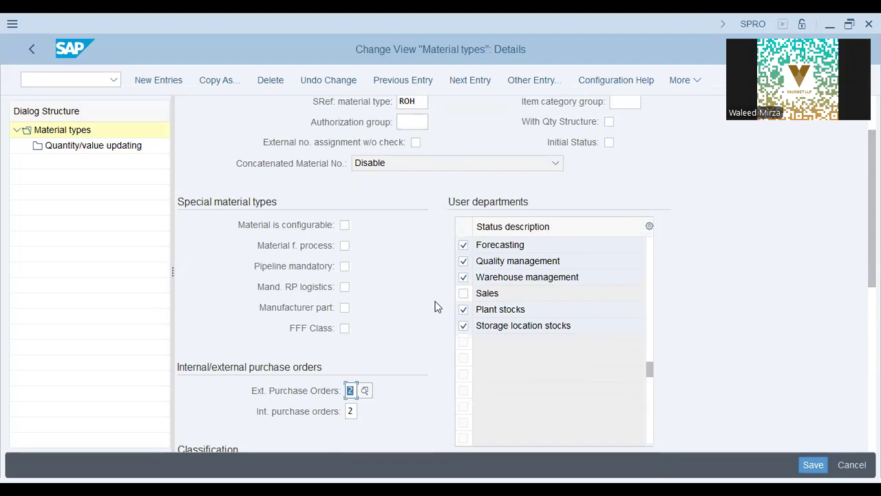
{"action": "scroll", "coordinate": [871, 289], "scroll_direction": "down", "scroll_amount": 5}
{"action": "scroll", "coordinate": [872, 289], "scroll_direction": "down", "scroll_amount": 2}
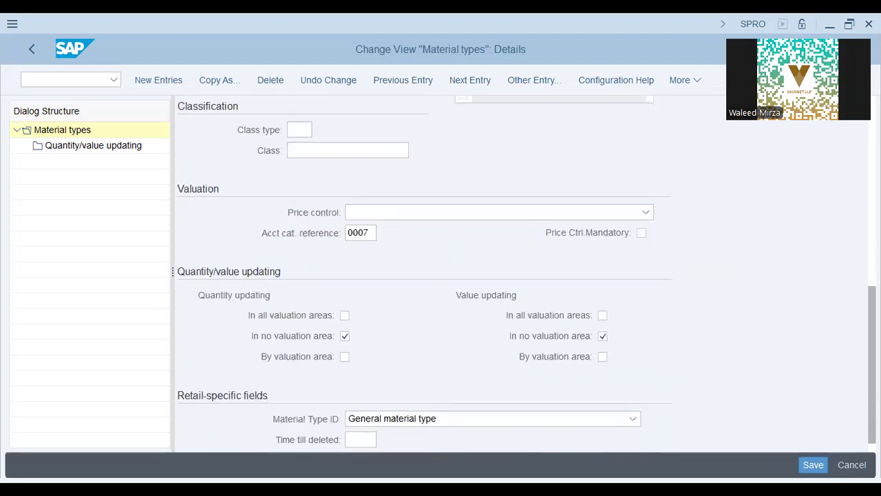
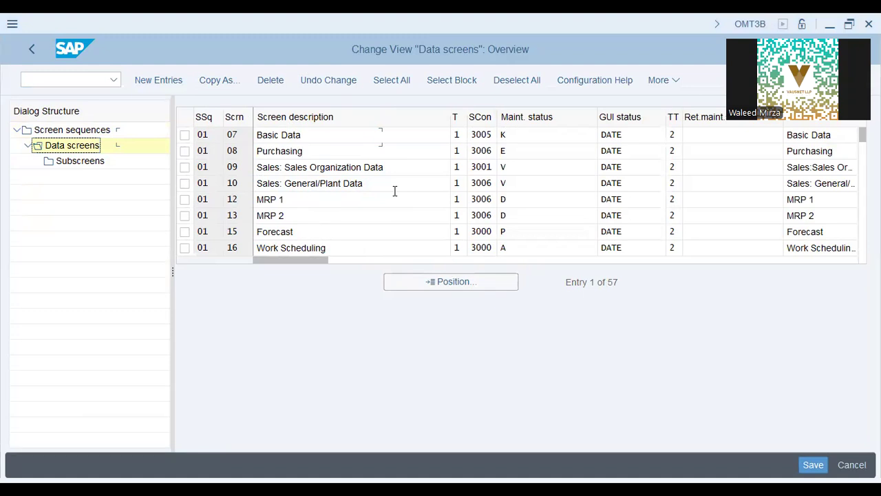
Compare the MM03 Select View(s) list with the data screens, noting MRP 1 and MRP 2
{"action": "key", "text": "alt+Tab"}
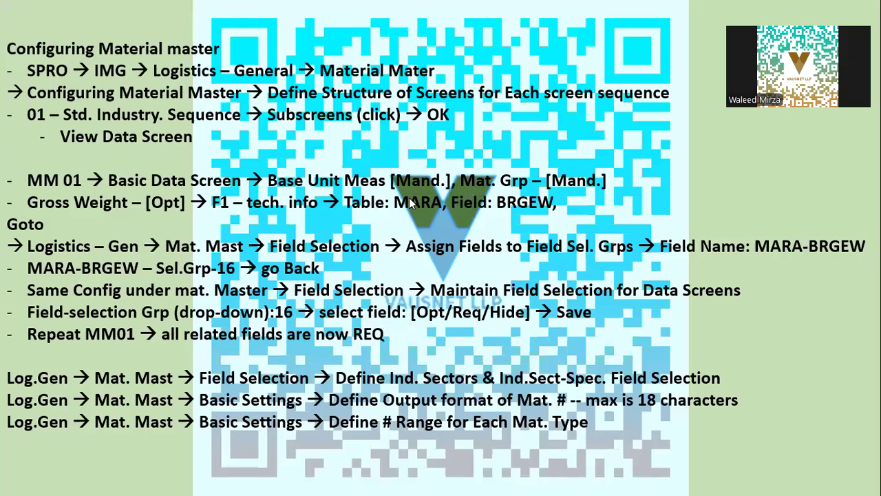
{"action": "key", "text": "alt+Tab"}
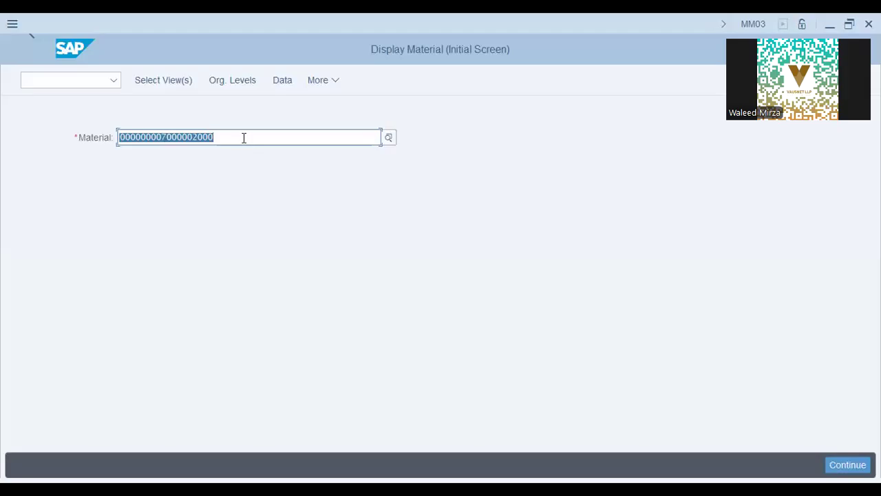
{"action": "left_click", "coordinate": [183, 81]}
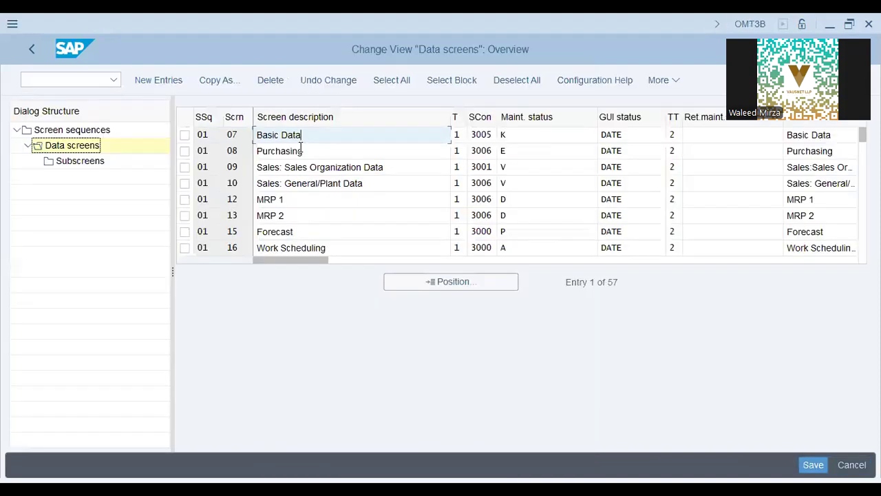
{"action": "left_click", "coordinate": [296, 151]}
{"action": "left_click", "coordinate": [299, 200]}
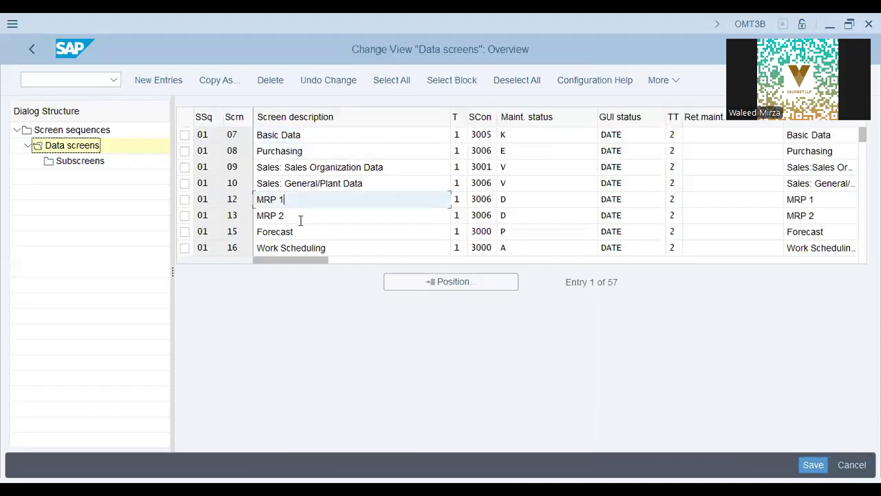
{"action": "left_click", "coordinate": [299, 215]}
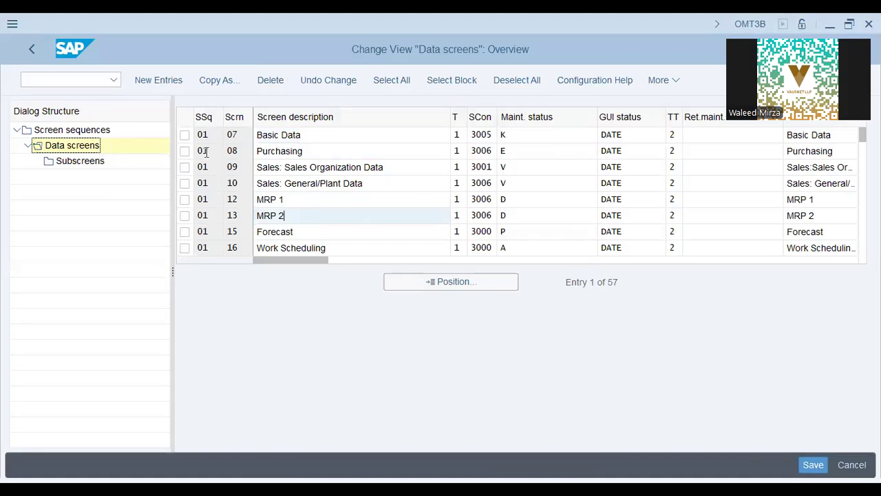
Open the Purchasing screen's subscreens and compare them with the Sales: General/Plant Data and International Trade: Export views
{"action": "left_click", "coordinate": [185, 151]}
{"action": "left_click", "coordinate": [95, 160]}
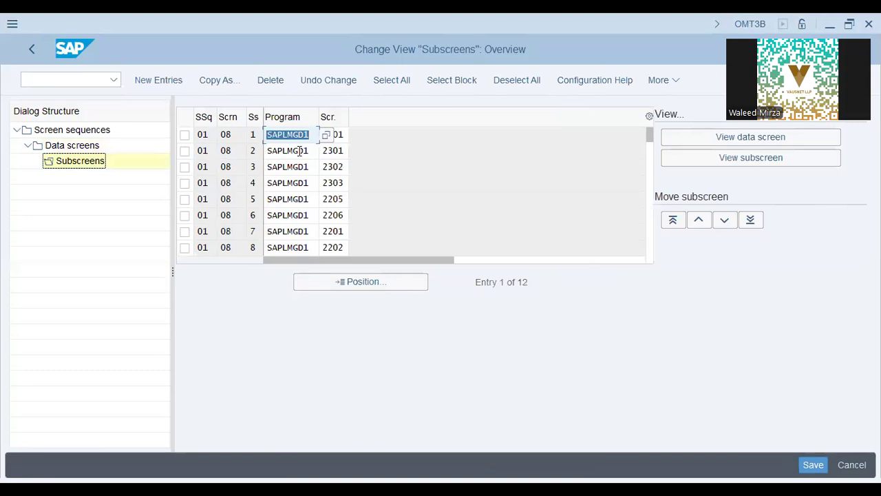
{"action": "left_click", "coordinate": [298, 151]}
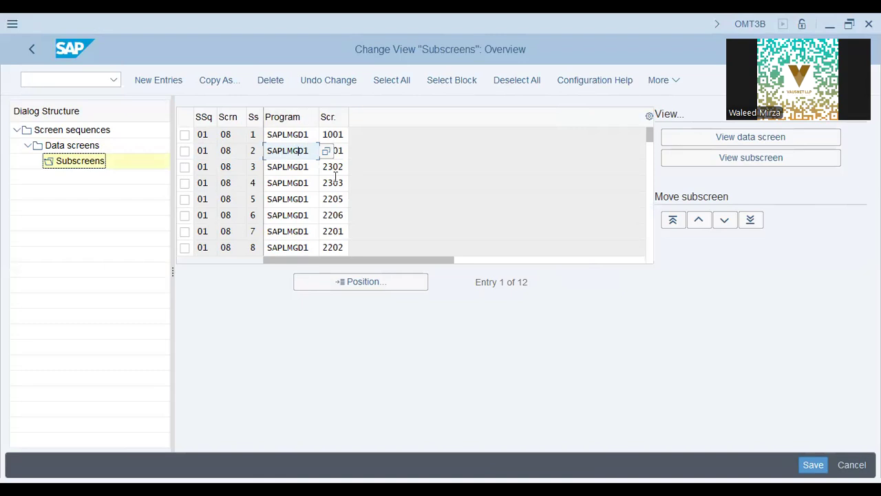
{"action": "left_click_drag", "start_coordinate": [401, 199], "coordinate": [286, 204]}
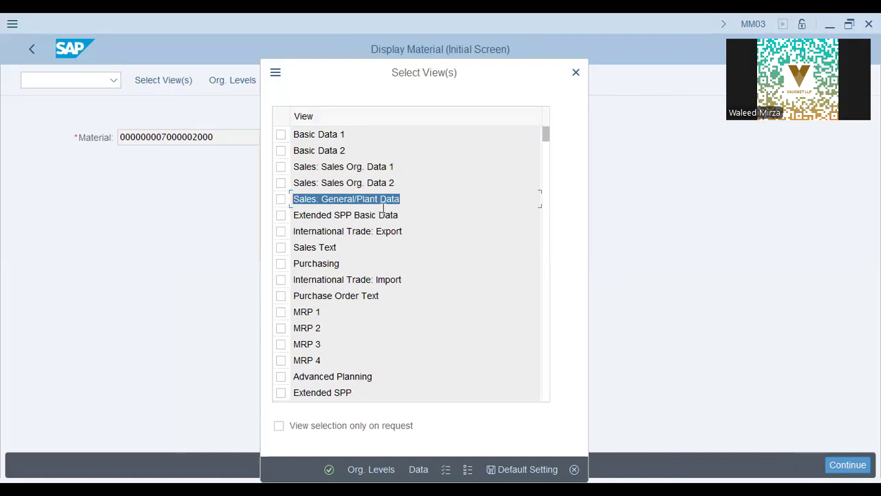
{"action": "left_click", "coordinate": [407, 203]}
{"action": "left_click_drag", "start_coordinate": [402, 230], "coordinate": [233, 217]}
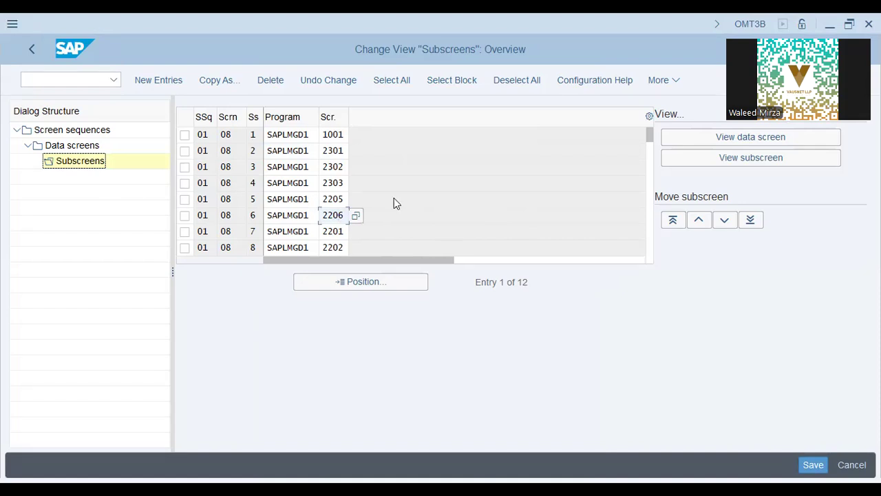
{"action": "key", "text": "alt+Tab"}
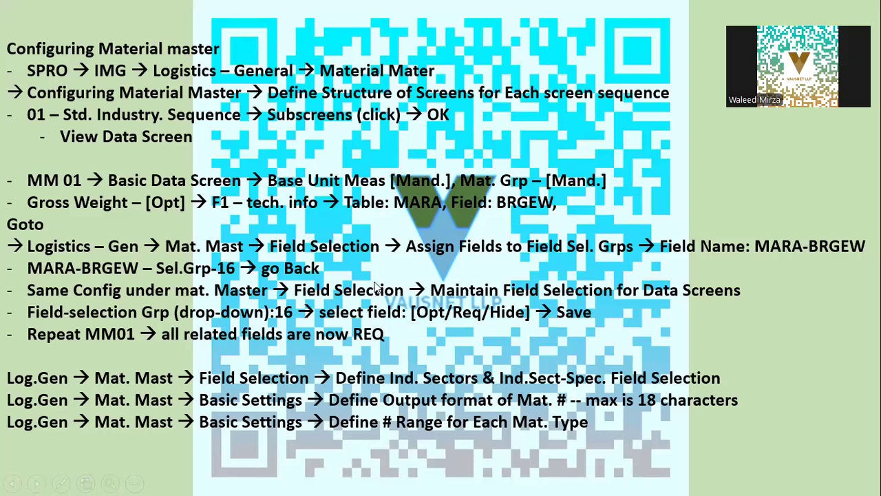
{"action": "left_click", "coordinate": [32, 51]}
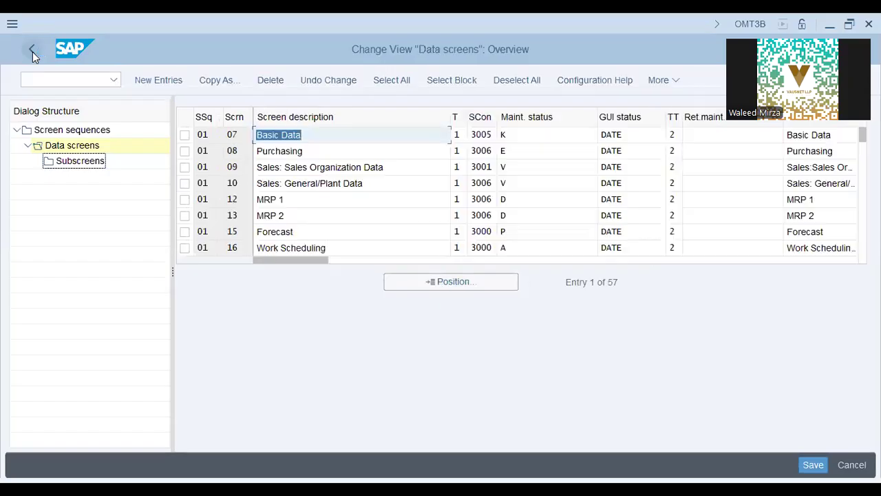
Return to the IMG tree, collapse Configuring the Material Master and expand Field Selection
{"action": "left_click", "coordinate": [32, 52]}
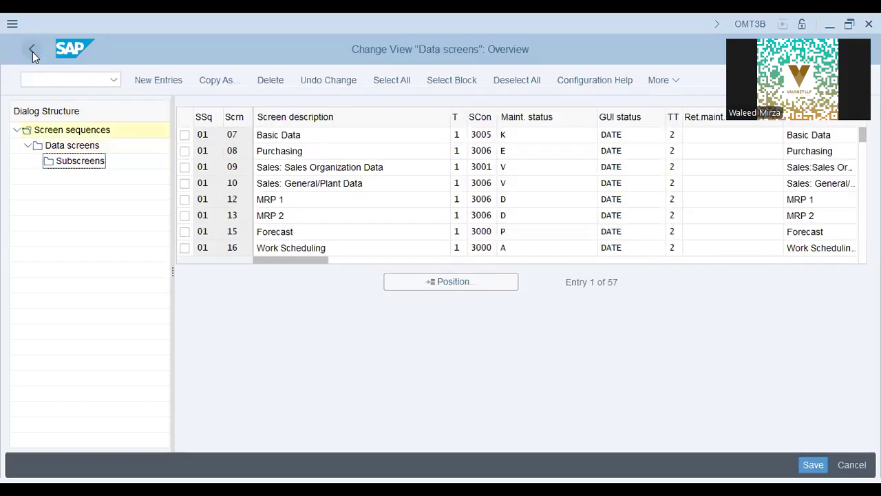
{"action": "left_click", "coordinate": [32, 52]}
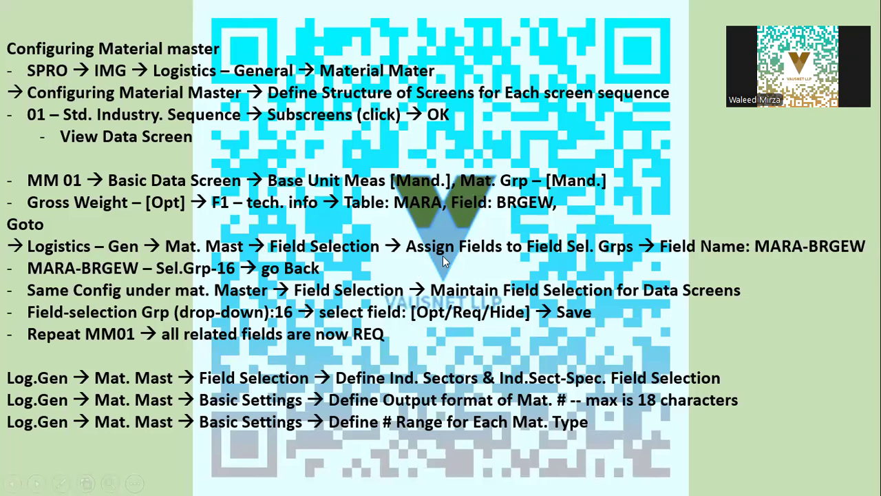
{"action": "key", "text": "alt+Tab"}
{"action": "left_click", "coordinate": [68, 216]}
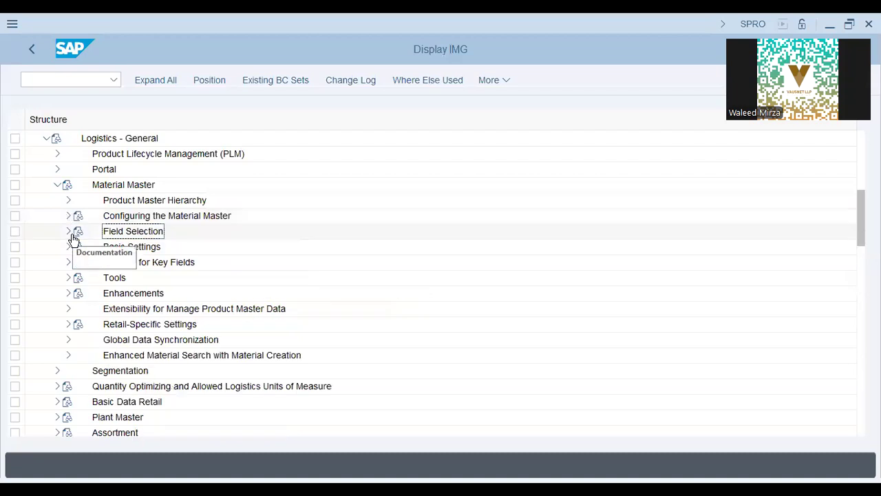
{"action": "left_click", "coordinate": [69, 232]}
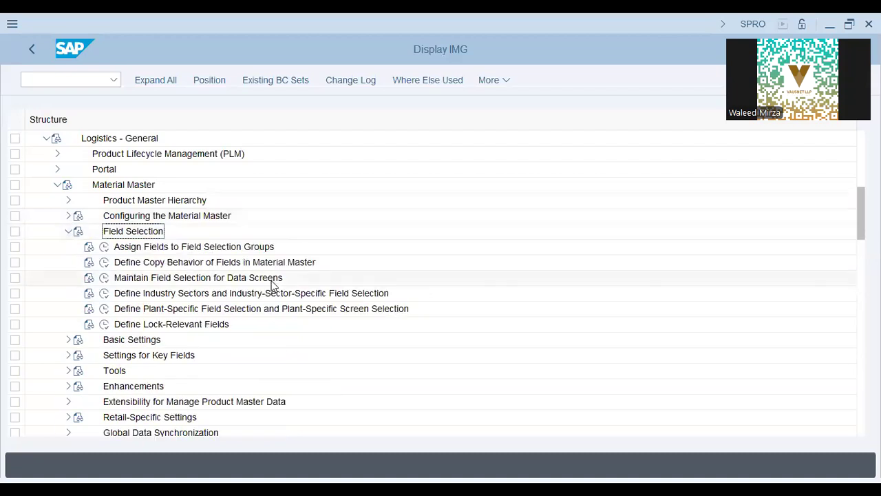
Close the material views list and start MM02 with /n mm02
{"action": "key", "text": "alt+Tab"}
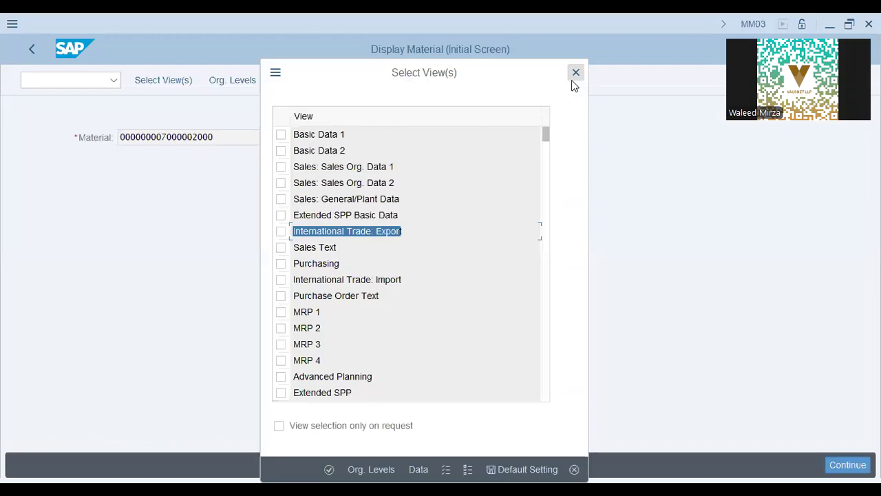
{"action": "left_click", "coordinate": [573, 78]}
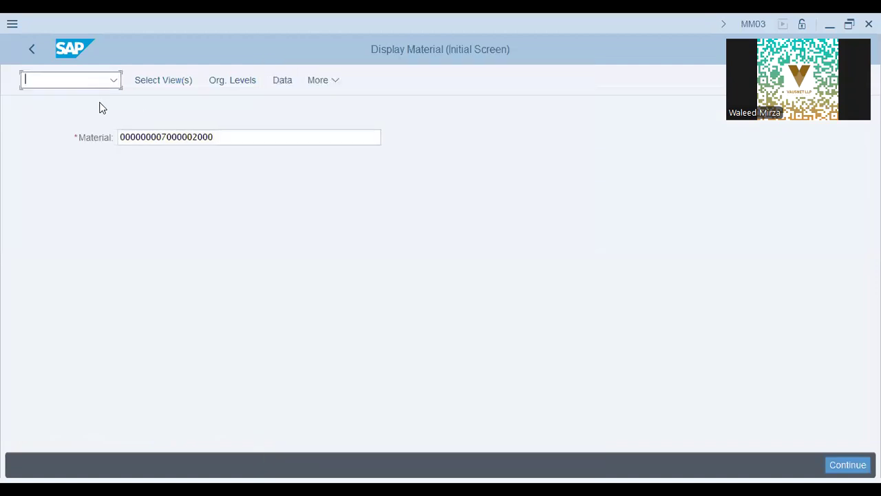
{"action": "type", "text": "/n mm02"}
{"action": "key", "text": "Return"}
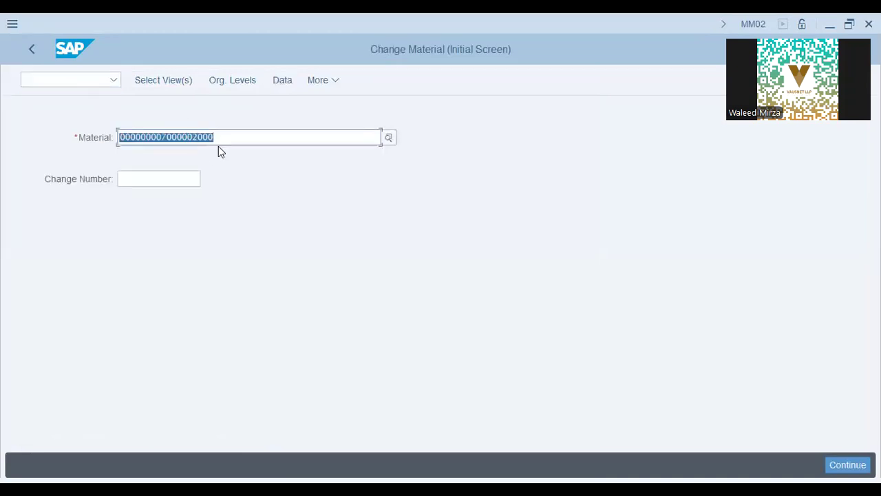
Select the Basic Data 1 view for Drill Bits - 30MM after trying and clearing other views
{"action": "left_click", "coordinate": [184, 82]}
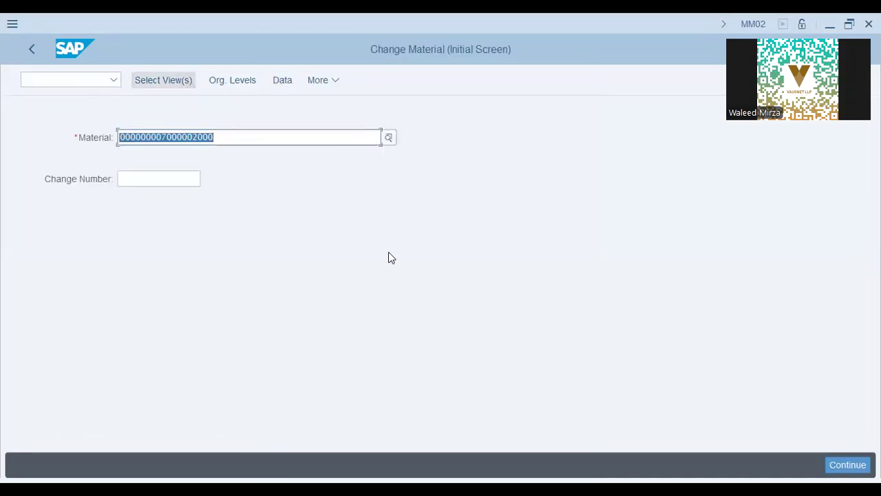
{"action": "left_click", "coordinate": [283, 138]}
{"action": "left_click", "coordinate": [281, 151]}
{"action": "left_click", "coordinate": [283, 249]}
{"action": "left_click", "coordinate": [282, 264]}
{"action": "left_click", "coordinate": [281, 313]}
{"action": "left_click", "coordinate": [281, 329]}
{"action": "left_click", "coordinate": [281, 344]}
{"action": "left_click", "coordinate": [281, 312]}
{"action": "left_click", "coordinate": [281, 327]}
{"action": "left_click", "coordinate": [281, 344]}
{"action": "left_click", "coordinate": [281, 264]}
{"action": "left_click", "coordinate": [281, 150]}
{"action": "left_click", "coordinate": [280, 264]}
{"action": "left_click", "coordinate": [358, 466]}
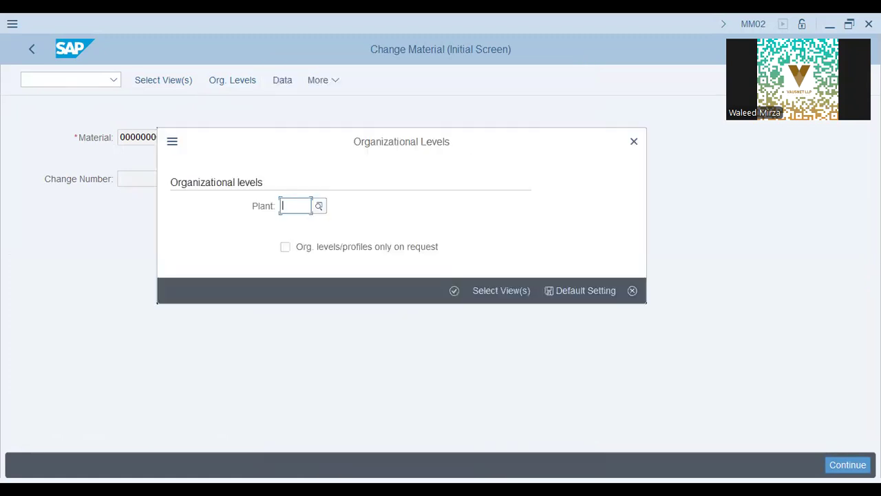
Skip the plant, review Base Unit of Measure and Material Group, then open Assign Fields to Field Selection Groups
{"action": "key", "text": "Return"}
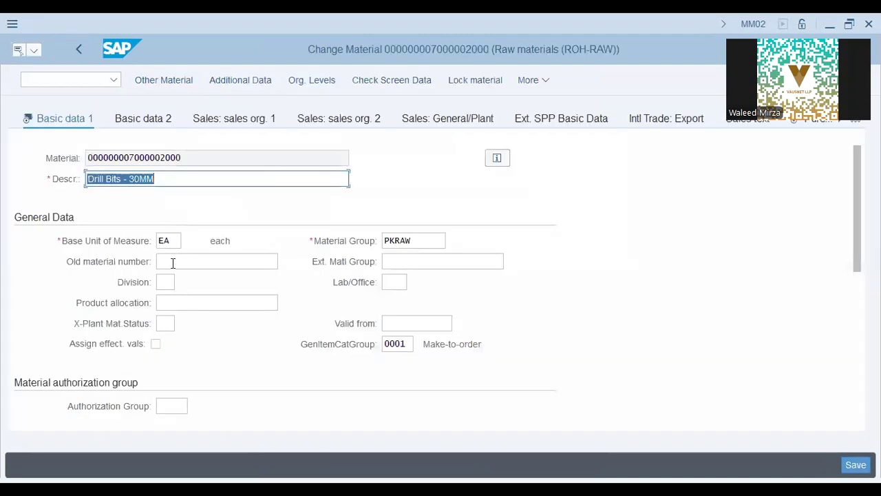
{"action": "left_click", "coordinate": [167, 240]}
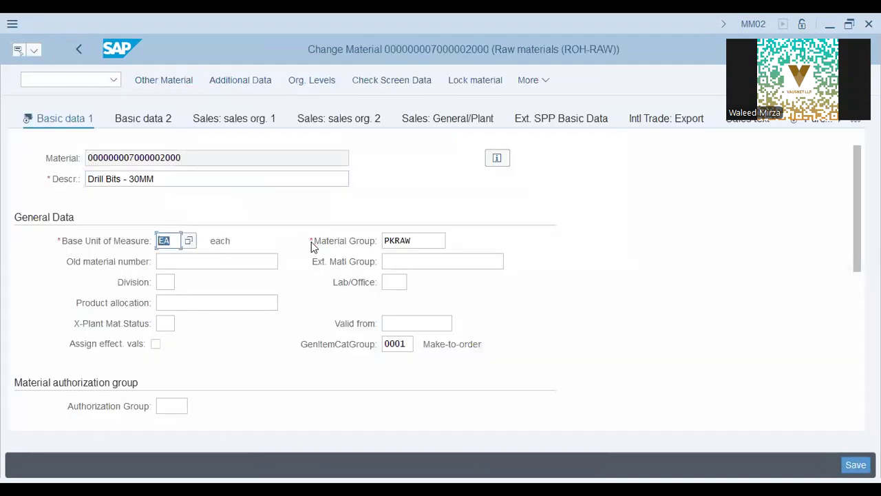
{"action": "left_click", "coordinate": [442, 243]}
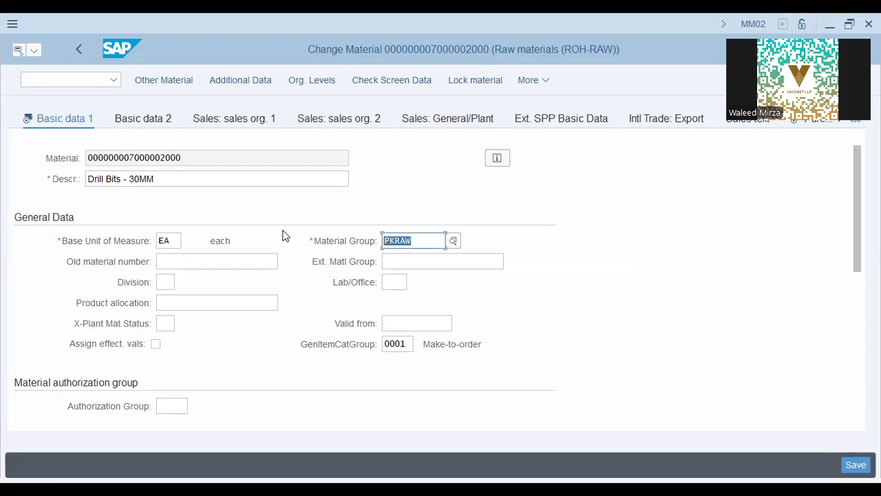
{"action": "left_click", "coordinate": [174, 239]}
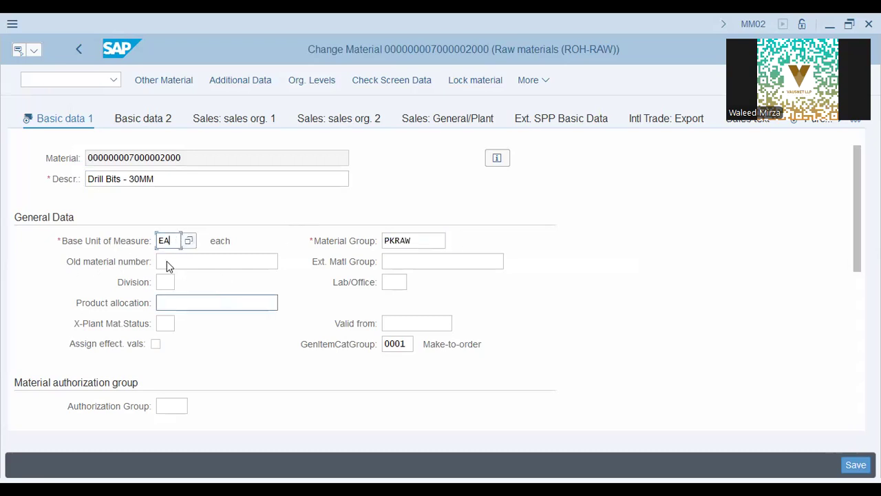
{"action": "key", "text": "alt+Tab"}
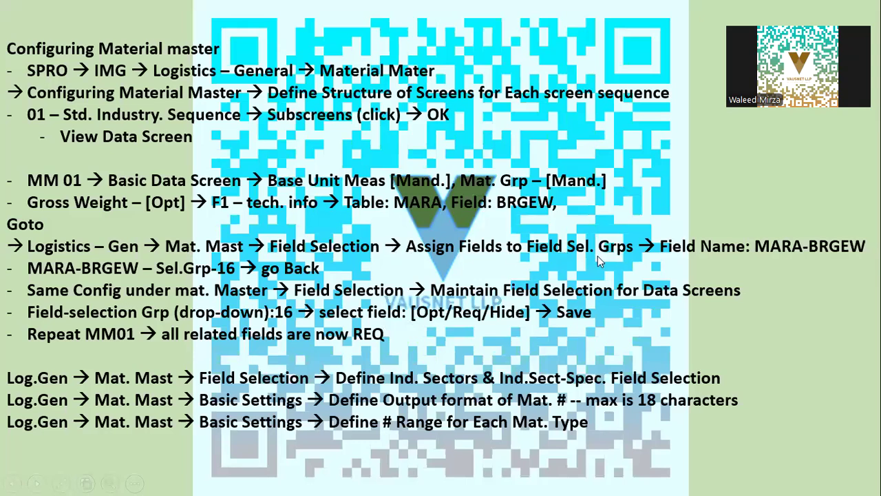
{"action": "key", "text": "alt+Tab"}
{"action": "left_click", "coordinate": [105, 247]}
Position the Field Groups list on MARA-BRGEW and compare it with the material's Gross weight field
{"action": "key", "text": "alt+Tab"}
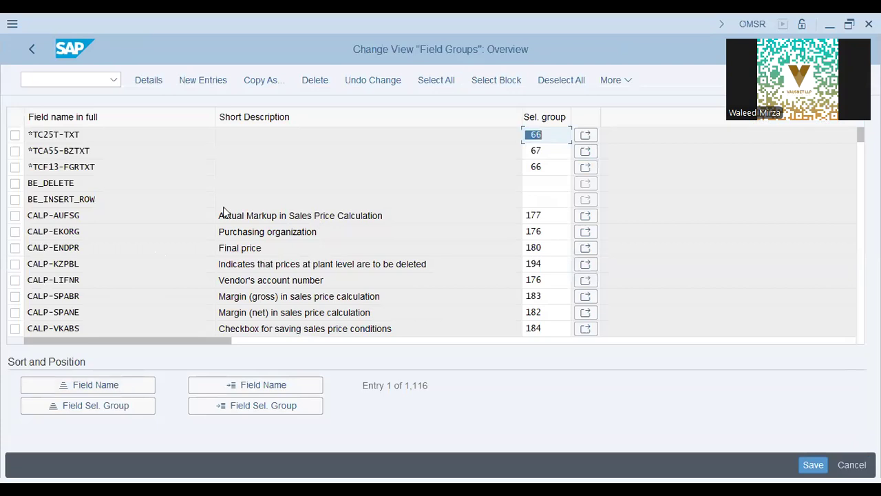
{"action": "left_click", "coordinate": [228, 385]}
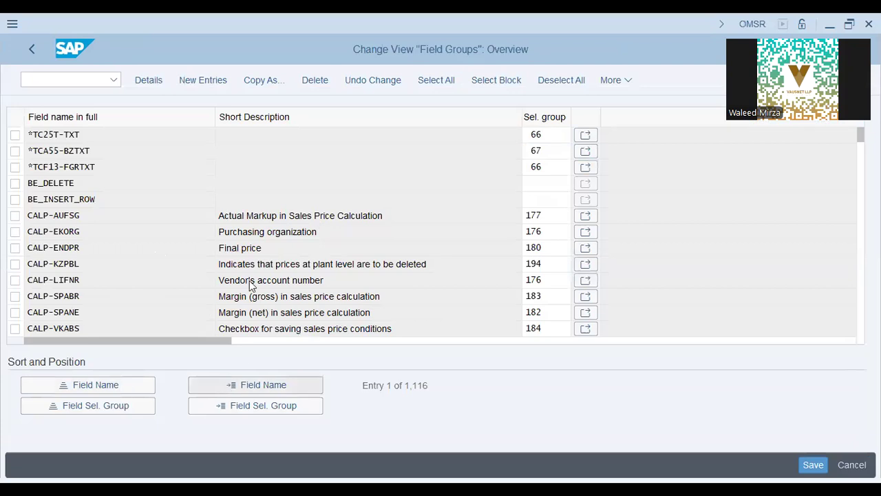
{"action": "type", "text": "mara"}
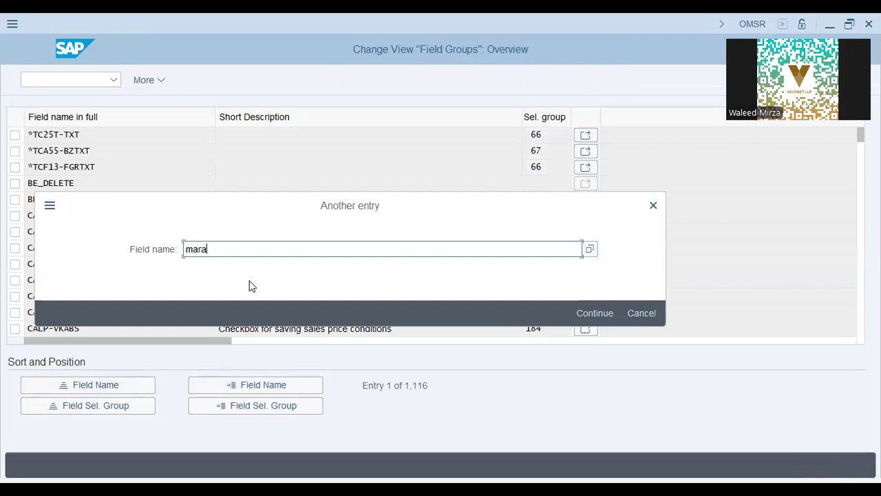
{"action": "type", "text": "-brgew"}
{"action": "key", "text": "Return"}
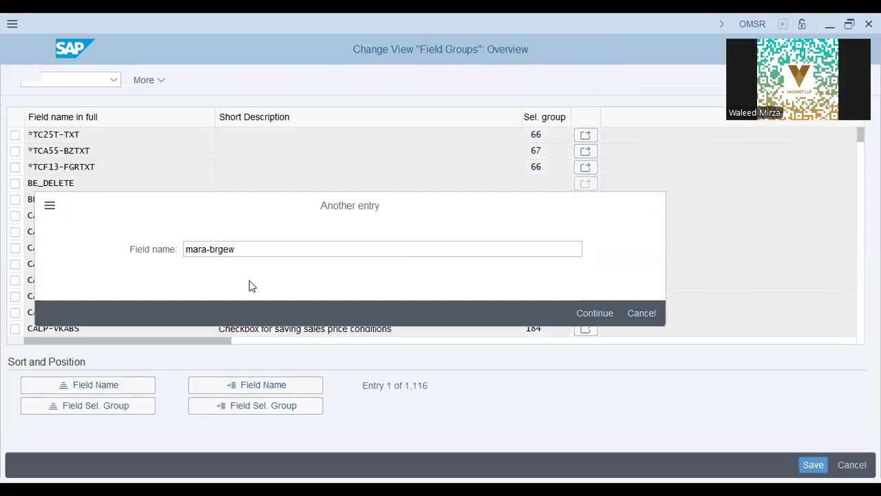
{"action": "left_click", "coordinate": [295, 134]}
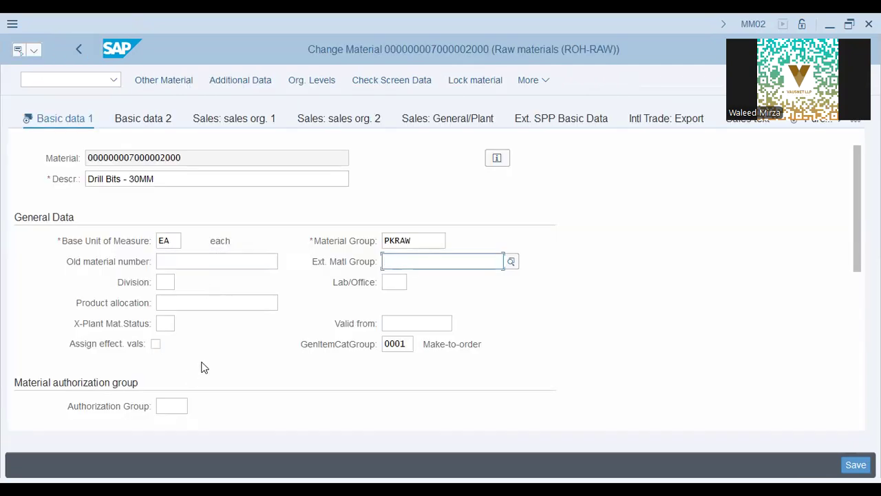
{"action": "scroll", "coordinate": [203, 365], "scroll_direction": "down", "scroll_amount": 5}
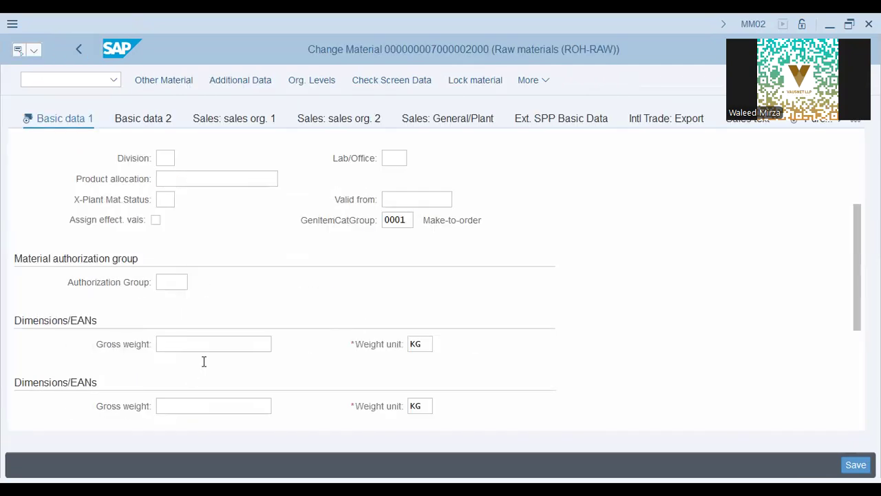
{"action": "left_click", "coordinate": [192, 218]}
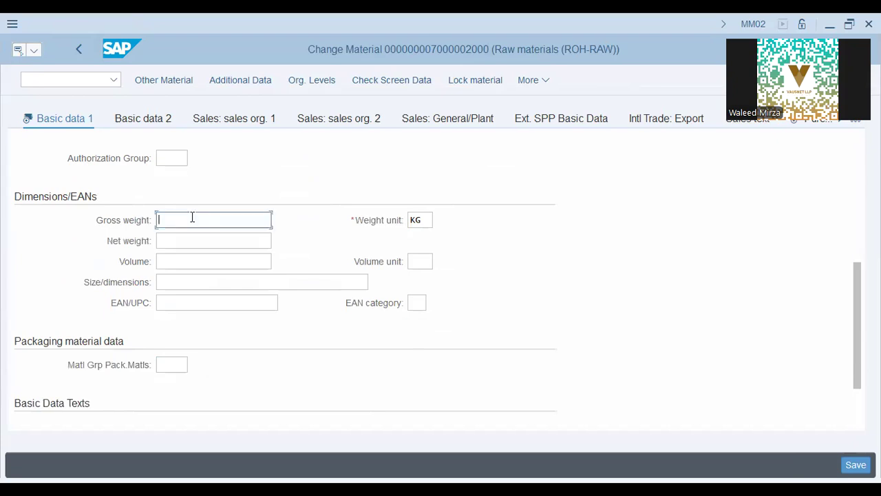
{"action": "key", "text": "Tab"}
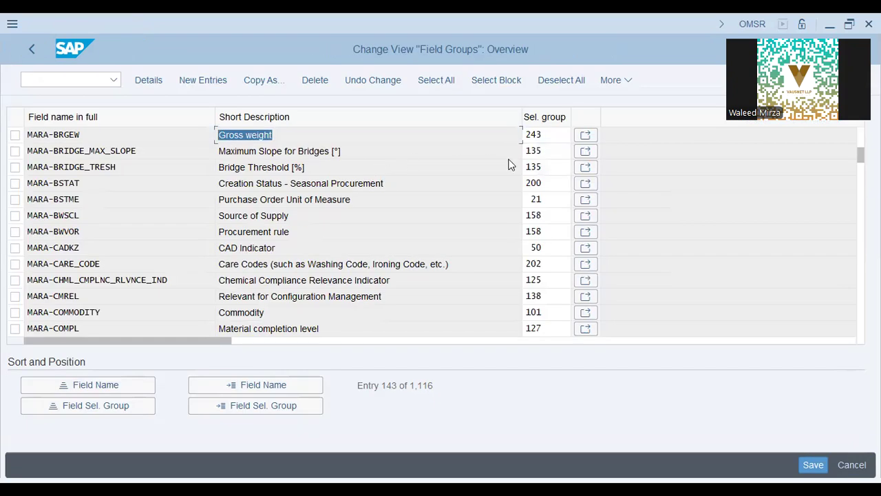
{"action": "key", "text": "alt+Tab"}
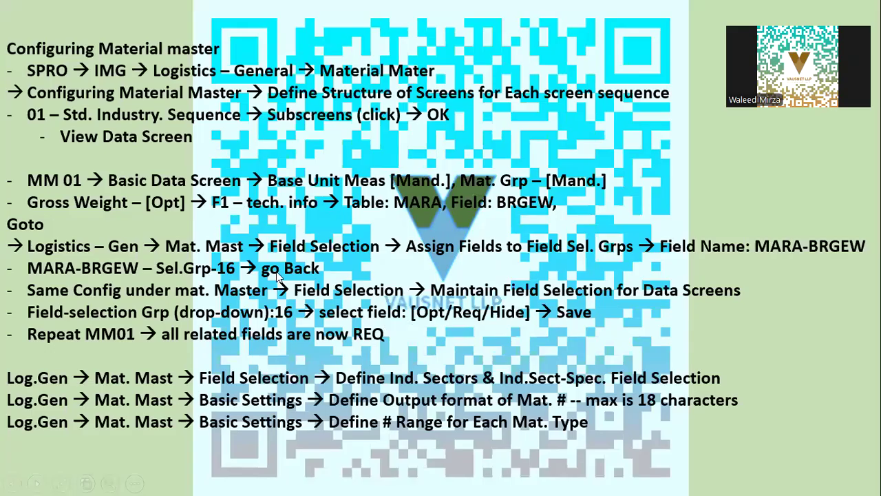
{"action": "key", "text": "alt+Tab"}
Change MARA-BRGEW's selection group from 243 to 16 and dismiss the SAP-entry warning
{"action": "double_click", "coordinate": [569, 131]}
{"action": "type", "text": "16"}
{"action": "key", "text": "BackSpace"}
{"action": "type", "text": "6"}
{"action": "key", "text": "Return"}
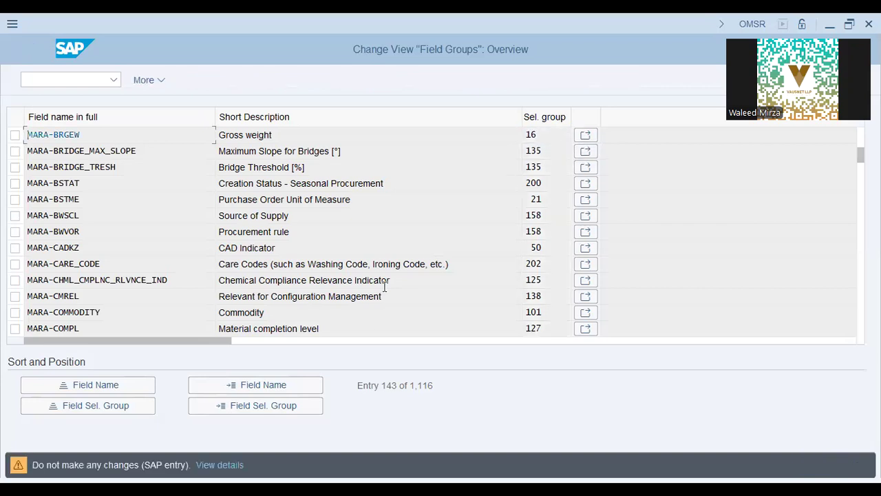
{"action": "key", "text": "Return"}
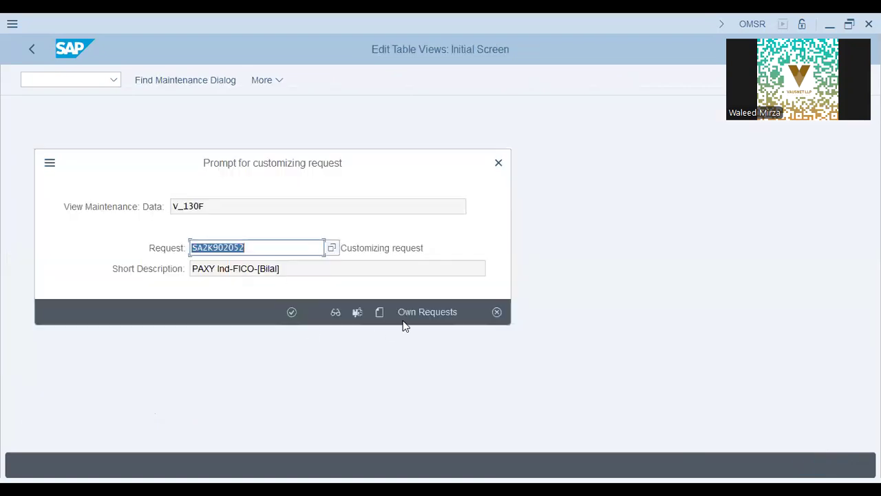
Create a new customizing request and start its description with 'SAP PP -'
{"action": "left_click", "coordinate": [378, 312]}
{"action": "type", "text": "SAP PP -"}
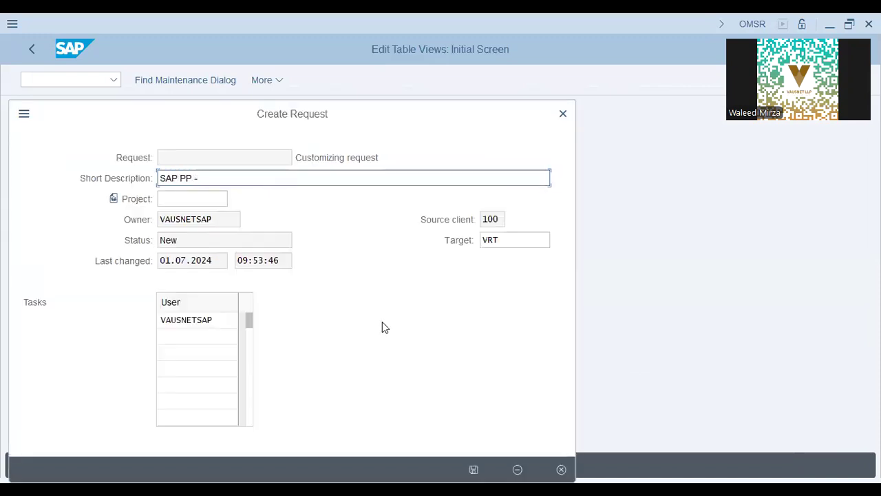
{"action": "key", "text": "BackSpace"}
{"action": "key", "text": "BackSpace"}
{"action": "type", "text": "-"}
{"action": "key", "text": "alt+Tab"}
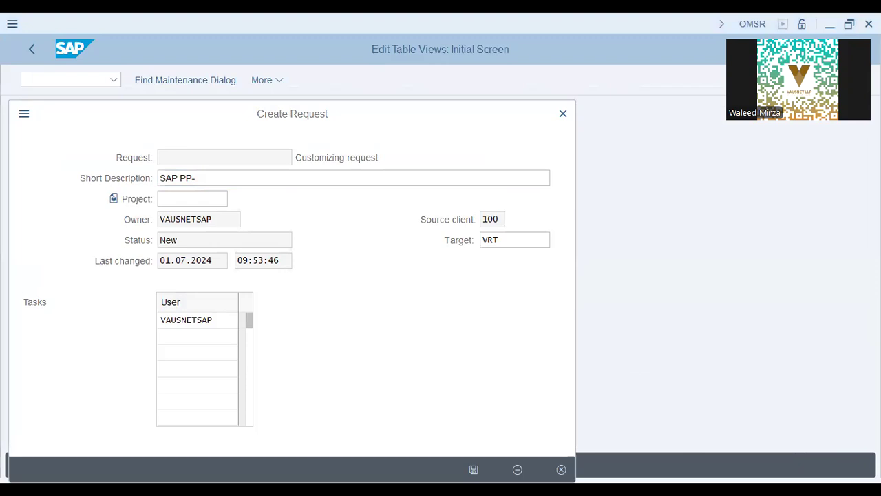
{"action": "key", "text": "alt+Tab"}
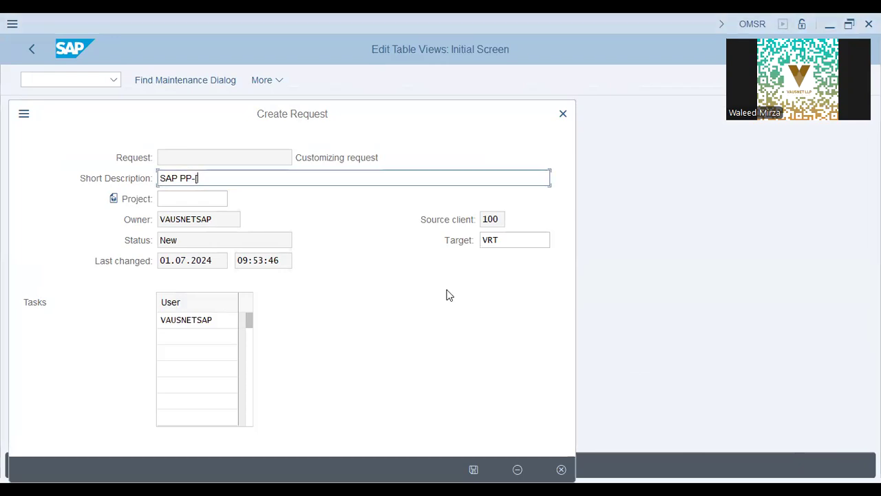
Finish the description with the team members' names and -T73, save it, and assign the change
{"action": "type", "text": "ider, Hamza,"}
{"action": "key", "text": "BackSpace"}
{"action": "key", "text": "BackSpace"}
{"action": "key", "text": "BackSpace"}
{"action": "key", "text": "BackSpace"}
{"action": "key", "text": "BackSpace"}
{"action": "key", "text": "BackSpace"}
{"action": "key", "text": "BackSpace"}
{"action": "key", "text": "BackSpace"}
{"action": "type", "text": "Hamza,Sameet"}
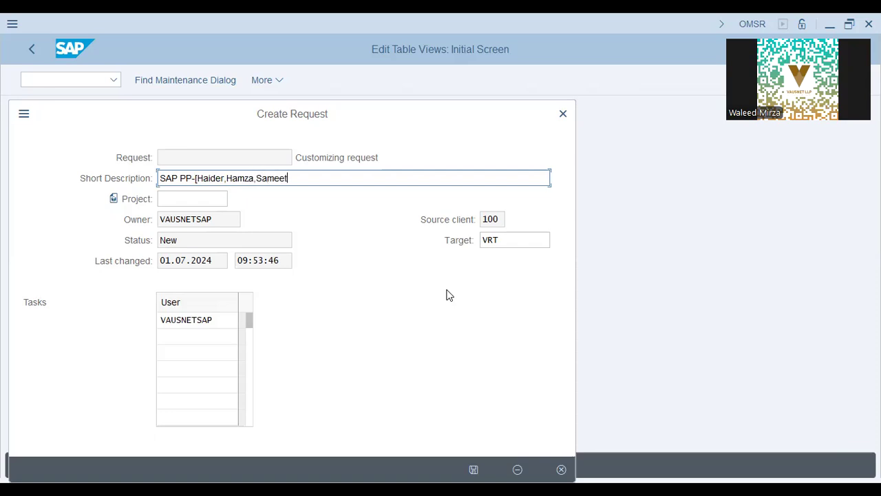
{"action": "key", "text": "alt+Tab"}
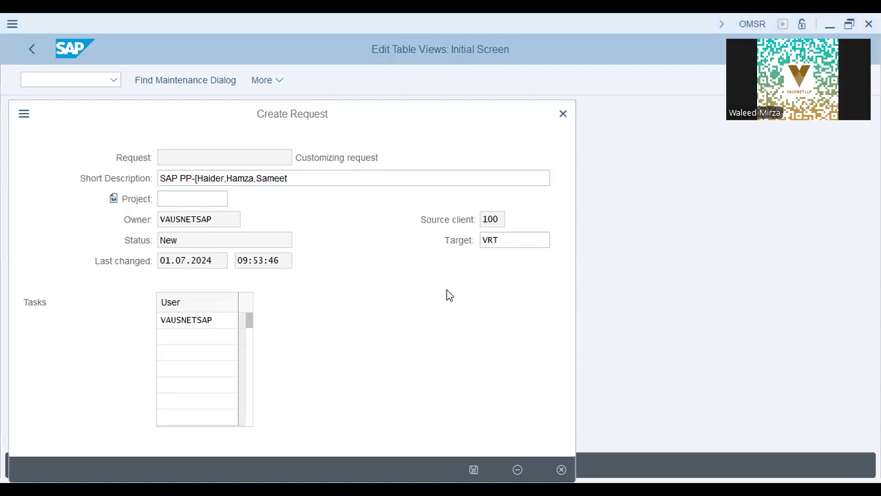
{"action": "key", "text": "alt+Tab"}
{"action": "type", "text": ",Sami]"}
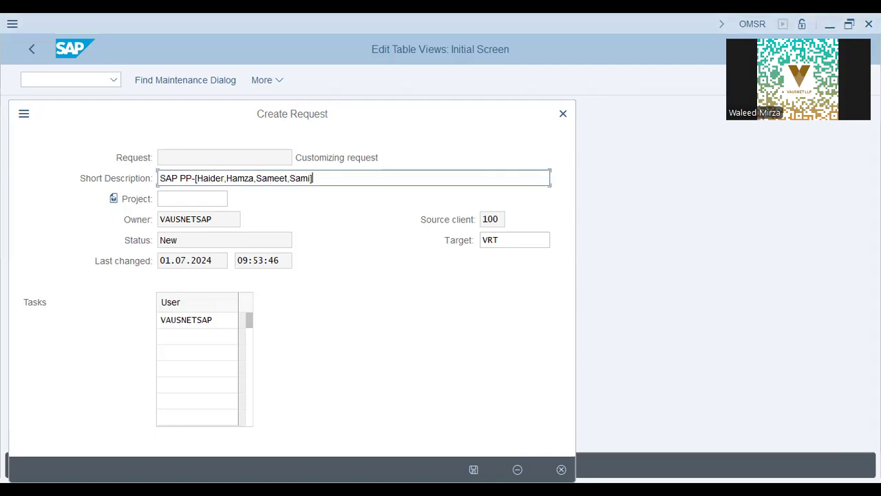
{"action": "type", "text": "-t"}
{"action": "key", "text": "BackSpace"}
{"action": "type", "text": "T73"}
{"action": "key", "text": "Return"}
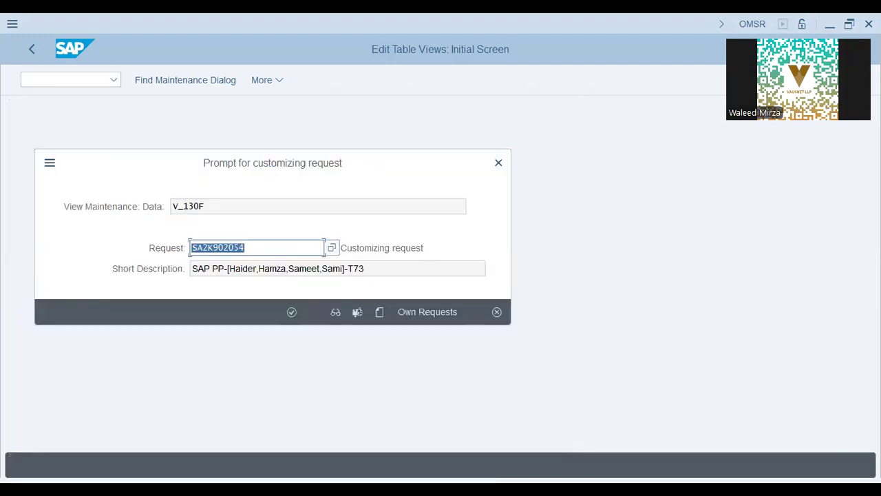
{"action": "left_click", "coordinate": [292, 312]}
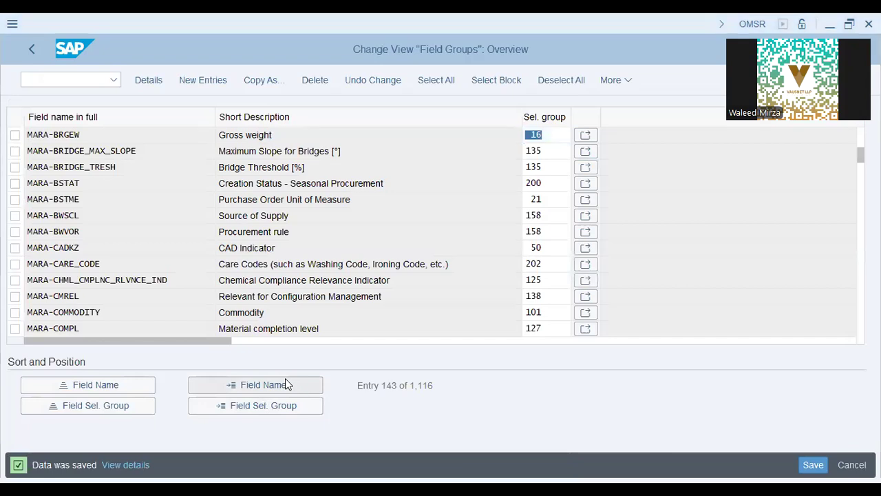
Reopen the material in /nMM02 on Basic Data 1 and check its Gross weight field
{"action": "key", "text": "alt+Tab"}
{"action": "type", "text": "/nMM02"}
{"action": "key", "text": "Return"}
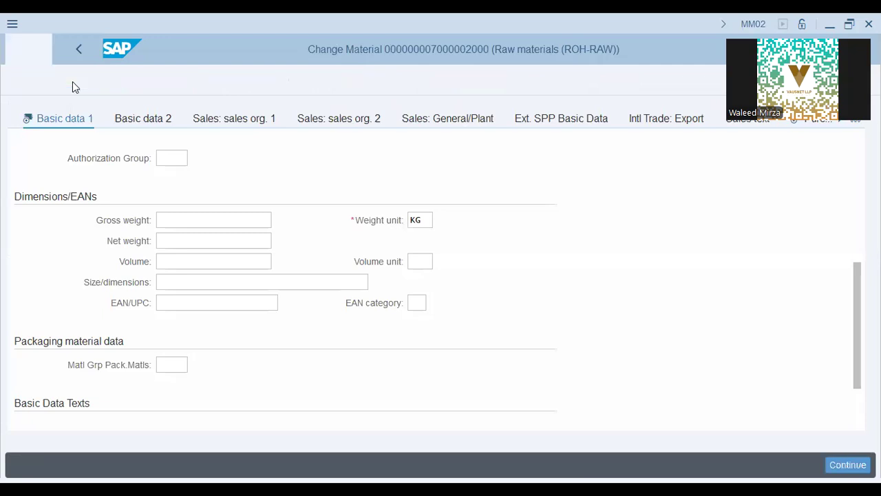
{"action": "key", "text": "Return"}
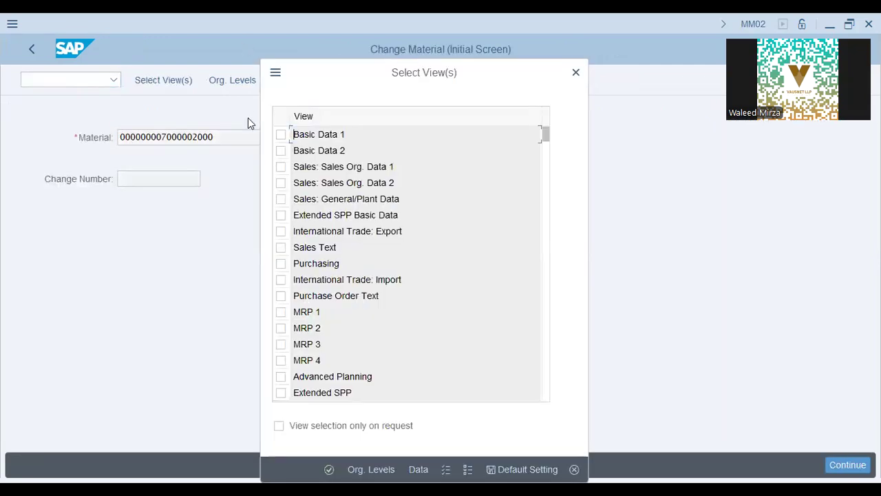
{"action": "left_click", "coordinate": [281, 135]}
{"action": "left_click", "coordinate": [362, 467]}
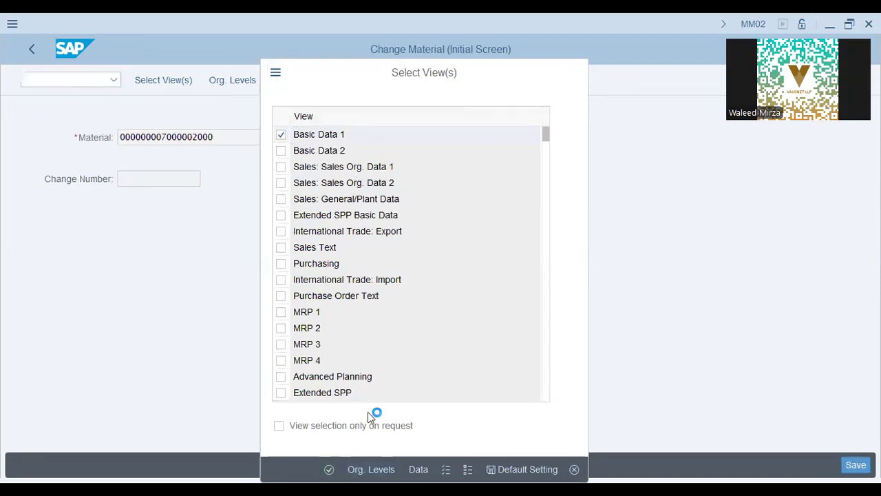
{"action": "scroll", "coordinate": [326, 361], "scroll_direction": "down", "scroll_amount": 5}
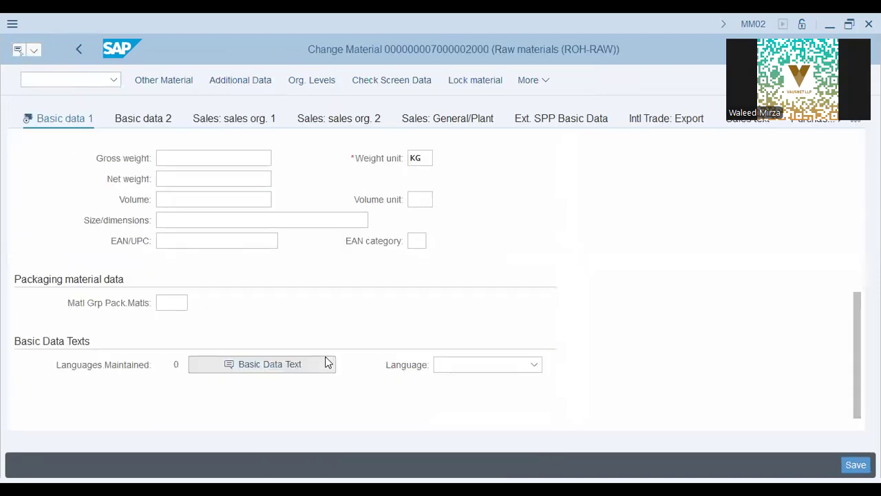
{"action": "scroll", "coordinate": [326, 361], "scroll_direction": "up", "scroll_amount": 2}
{"action": "left_click", "coordinate": [216, 279]}
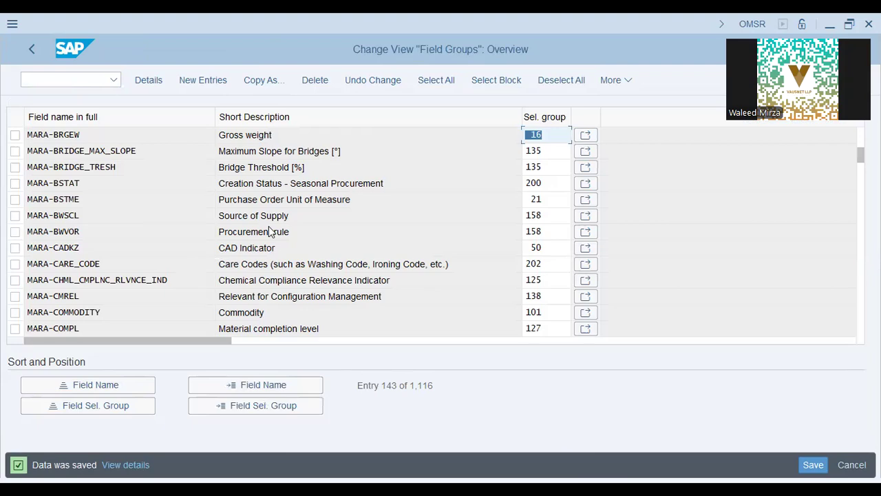
Run Maintain Field Selection for Data Screens (OMS9) from the IMG and focus the group number field
{"action": "key", "text": "alt+Tab"}
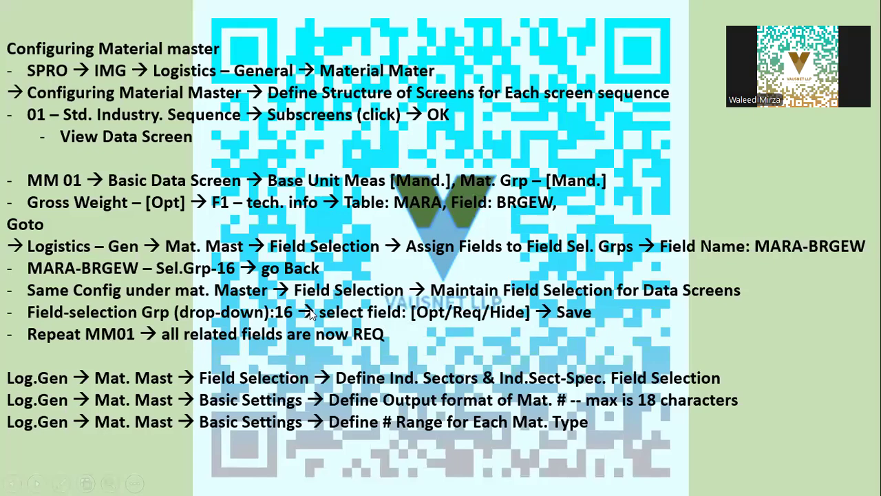
{"action": "key", "text": "alt+Tab"}
{"action": "left_click", "coordinate": [32, 48]}
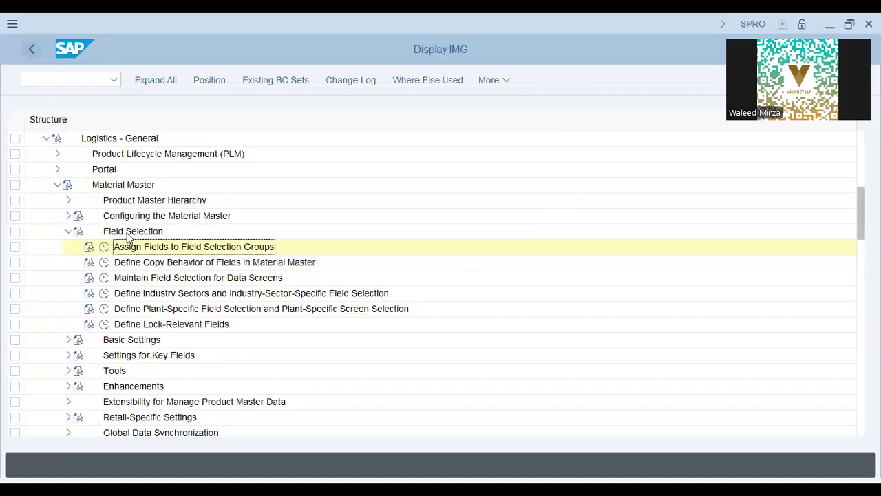
{"action": "left_click", "coordinate": [105, 278]}
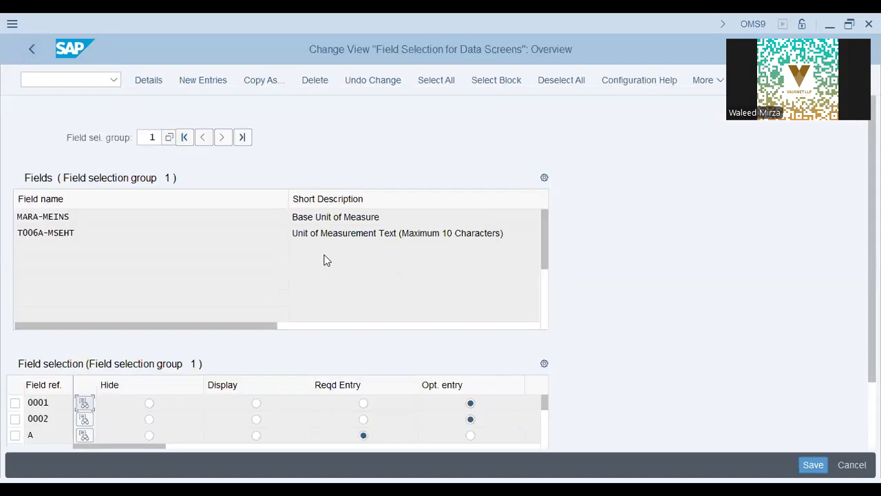
{"action": "key", "text": "alt+Tab"}
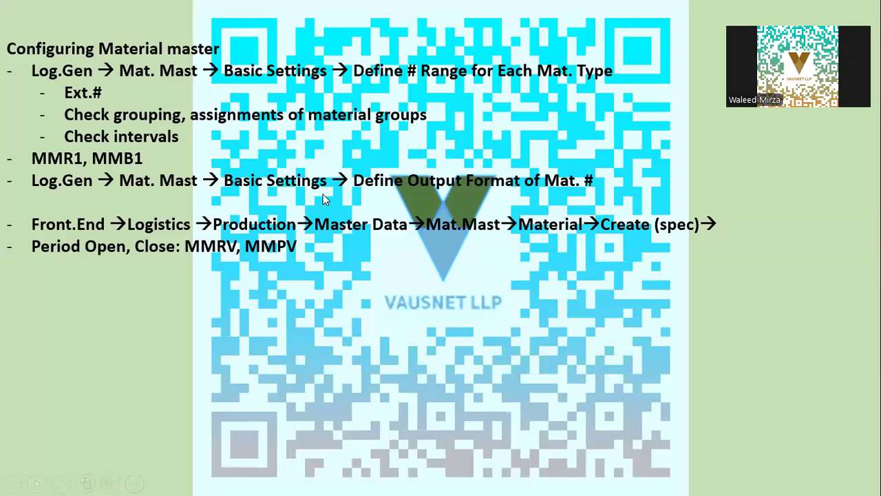
{"action": "key", "text": "Left"}
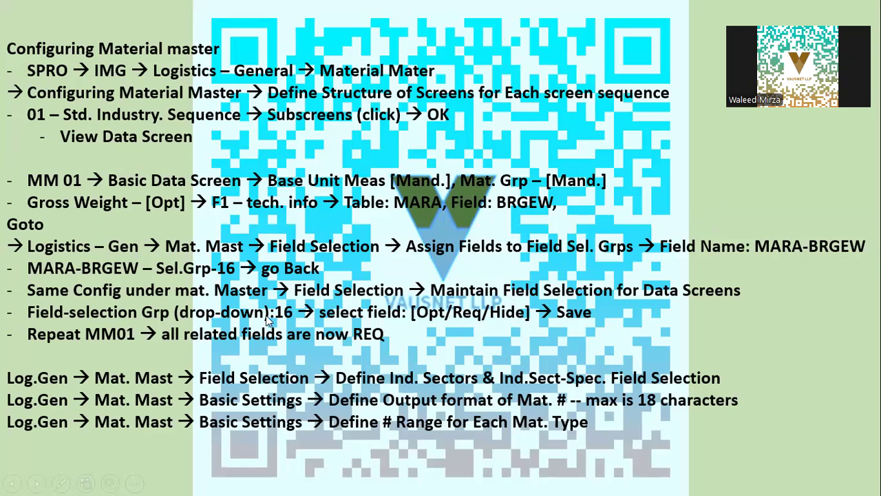
{"action": "key", "text": "alt+Tab"}
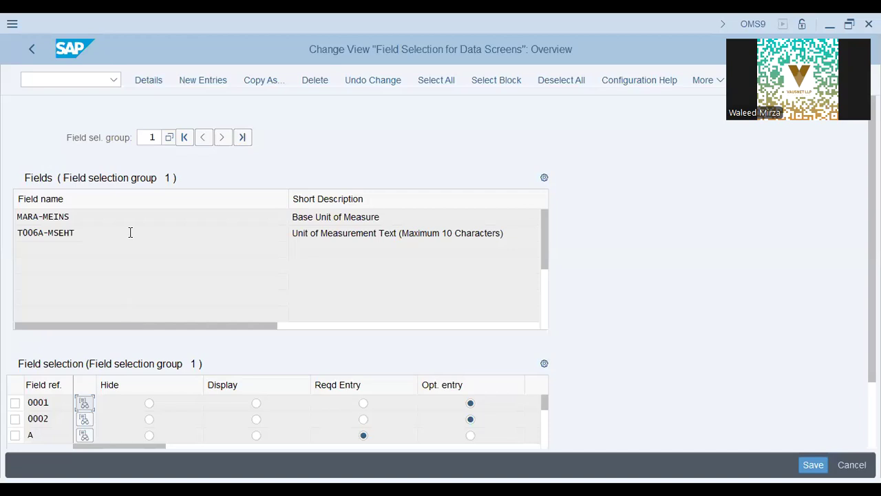
{"action": "left_click", "coordinate": [152, 137]}
Load field selection group 16 and select the Gross weight field MARA-BRGEW
{"action": "key", "text": "Return"}
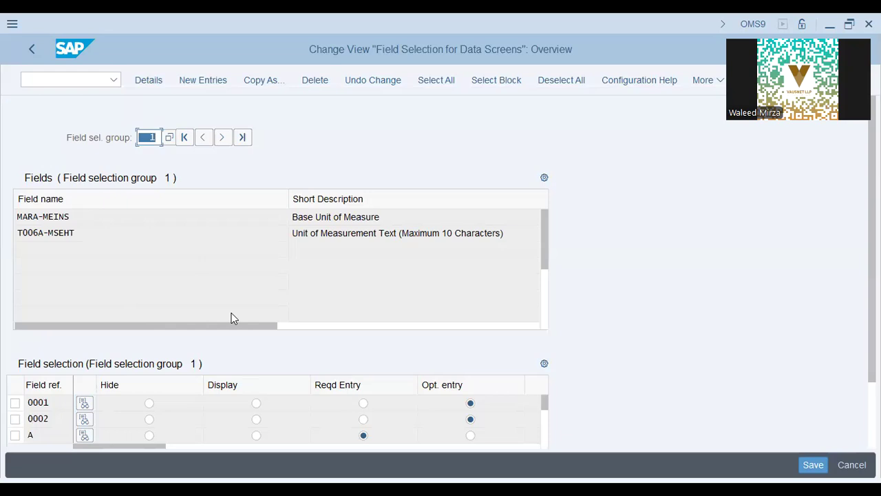
{"action": "type", "text": "16"}
{"action": "key", "text": "Return"}
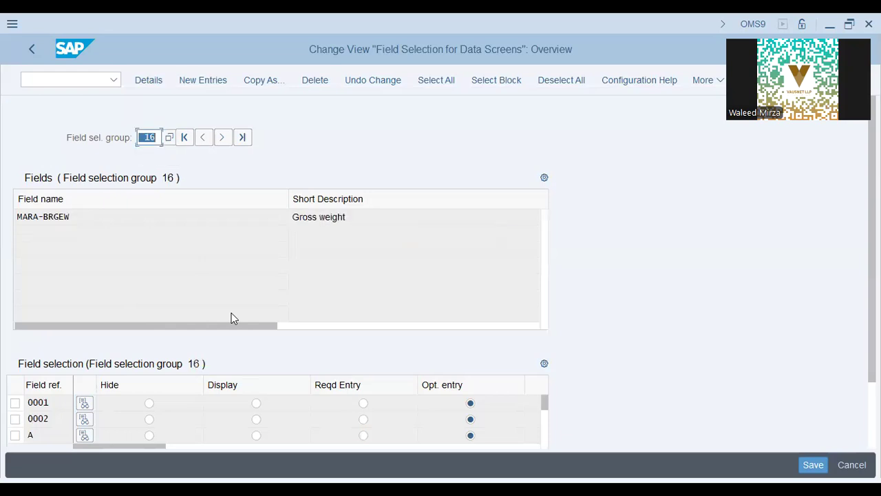
{"action": "left_click", "coordinate": [90, 220]}
Set group 16 to Reqd Entry for field reference 0001 and save
{"action": "key", "text": "alt+Tab"}
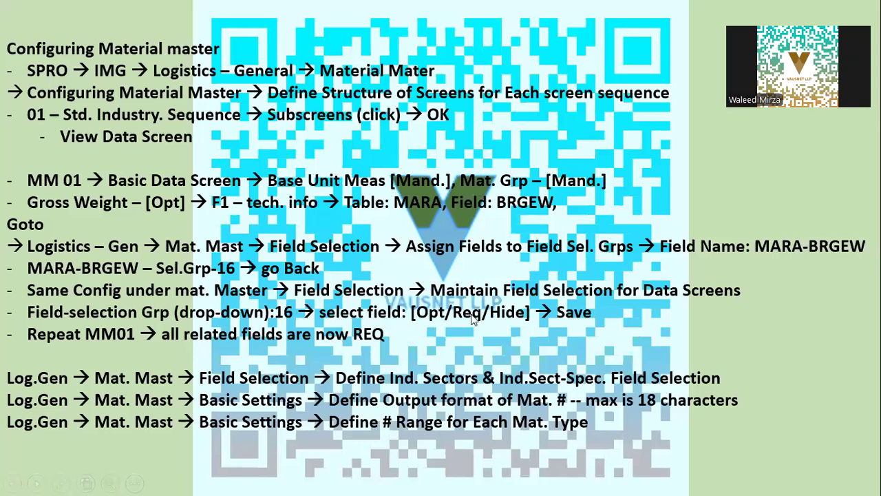
{"action": "key", "text": "alt+Tab"}
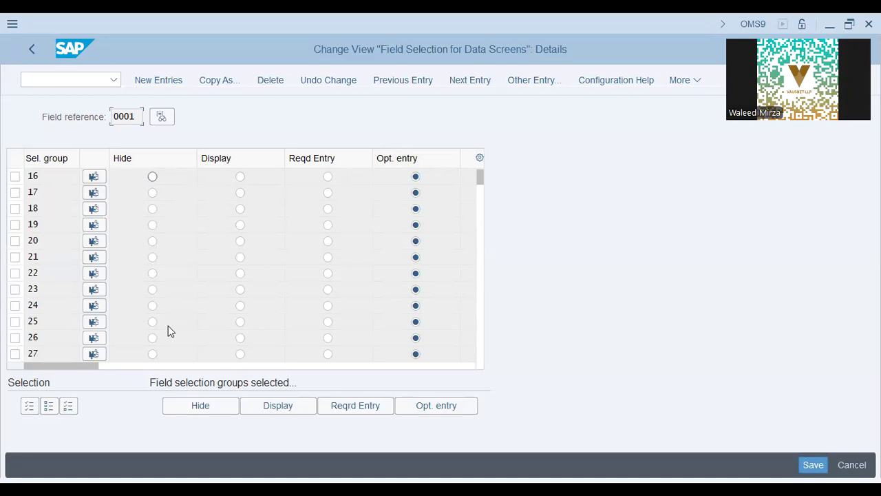
{"action": "key", "text": "alt+Tab"}
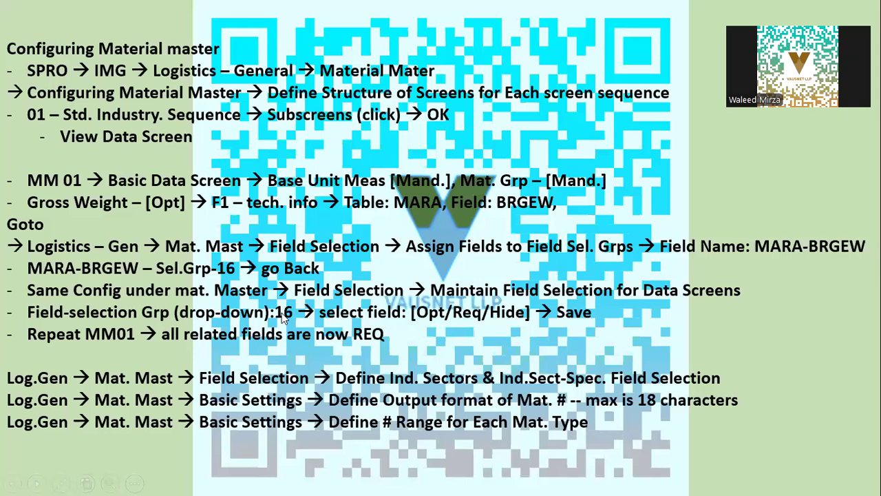
{"action": "key", "text": "alt+Tab"}
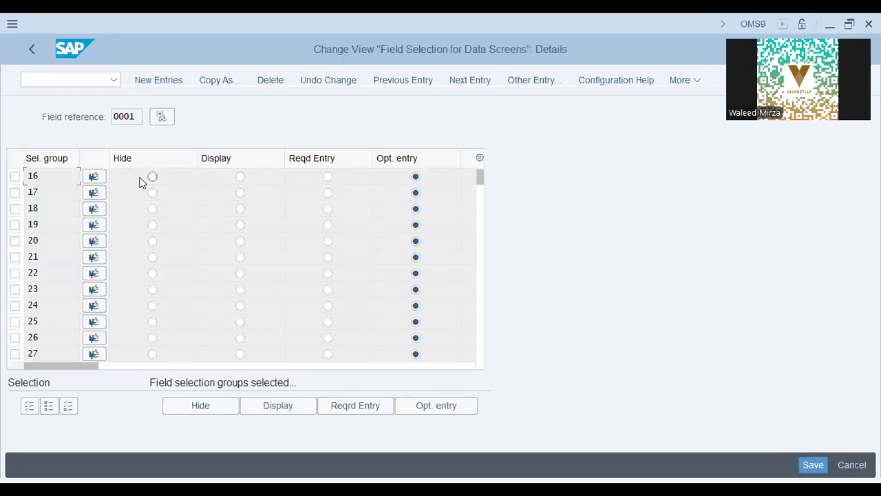
{"action": "left_click", "coordinate": [328, 177]}
{"action": "left_click", "coordinate": [813, 464]}
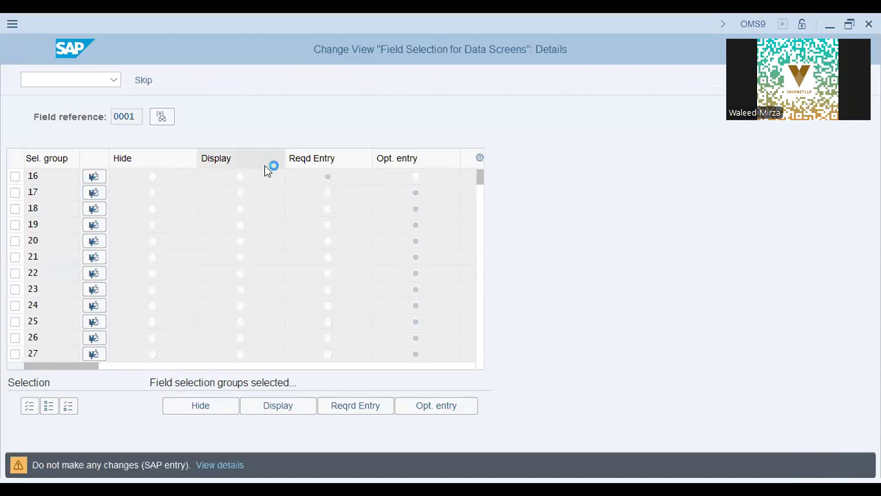
Confirm the customizing request, then set ROH to Reqd Entry for group 16 and save
{"action": "left_click", "coordinate": [292, 313]}
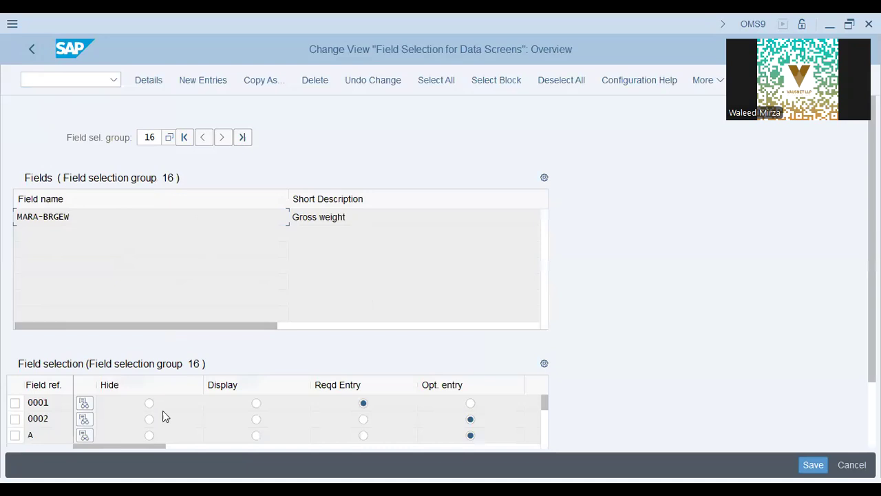
{"action": "scroll", "coordinate": [57, 414], "scroll_direction": "down", "scroll_amount": 5}
{"action": "scroll", "coordinate": [58, 414], "scroll_direction": "down", "scroll_amount": 5}
{"action": "scroll", "coordinate": [58, 414], "scroll_direction": "down", "scroll_amount": 5}
{"action": "scroll", "coordinate": [57, 414], "scroll_direction": "down", "scroll_amount": 3}
{"action": "scroll", "coordinate": [58, 419], "scroll_direction": "down", "scroll_amount": 5}
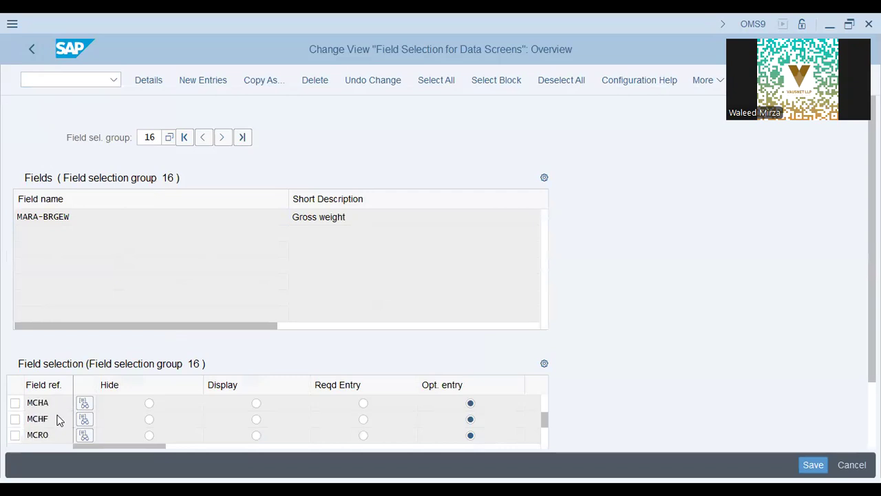
{"action": "scroll", "coordinate": [58, 419], "scroll_direction": "down", "scroll_amount": 5}
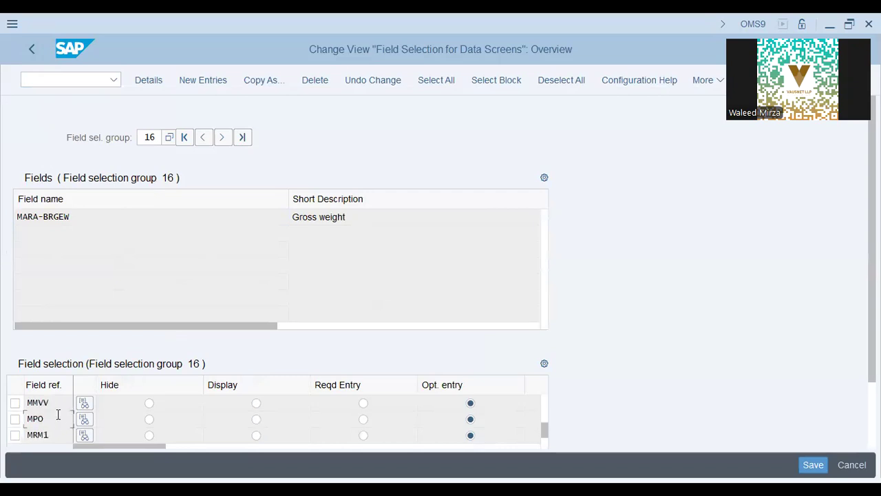
{"action": "scroll", "coordinate": [58, 416], "scroll_direction": "down", "scroll_amount": 5}
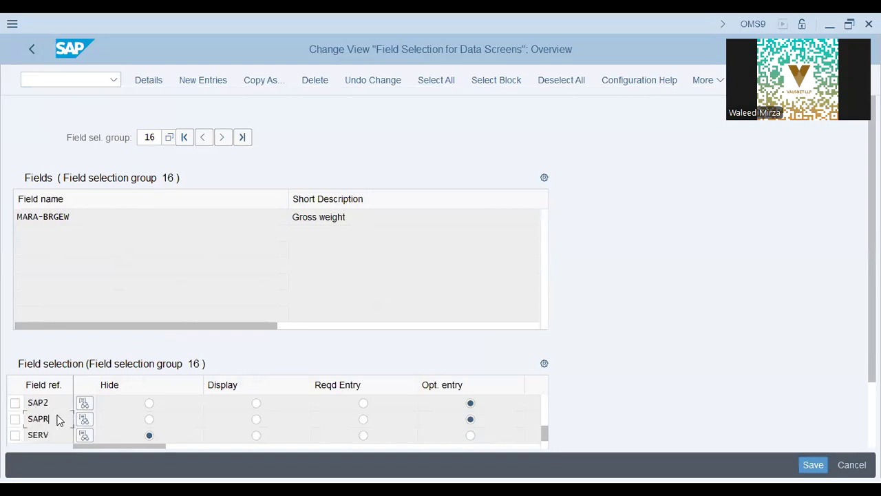
{"action": "scroll", "coordinate": [58, 415], "scroll_direction": "up", "scroll_amount": 1}
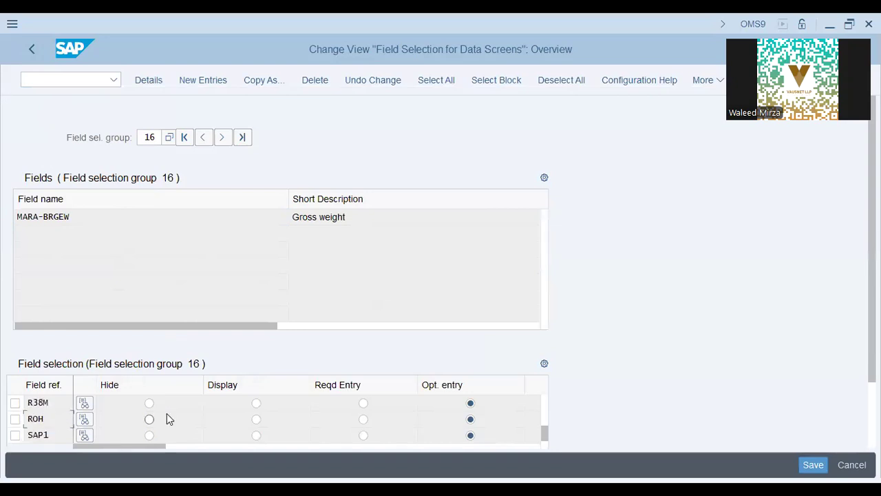
{"action": "left_click", "coordinate": [363, 419]}
{"action": "key", "text": "ctrl+s"}
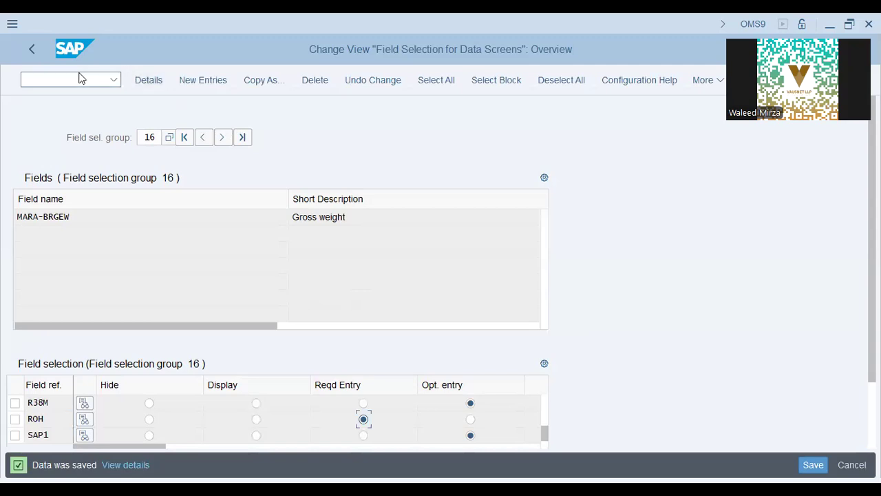
Verify Gross weight is mandatory on Basic Data 1 in MM02, then reset ROH to Opt. entry
{"action": "type", "text": "/nMM02"}
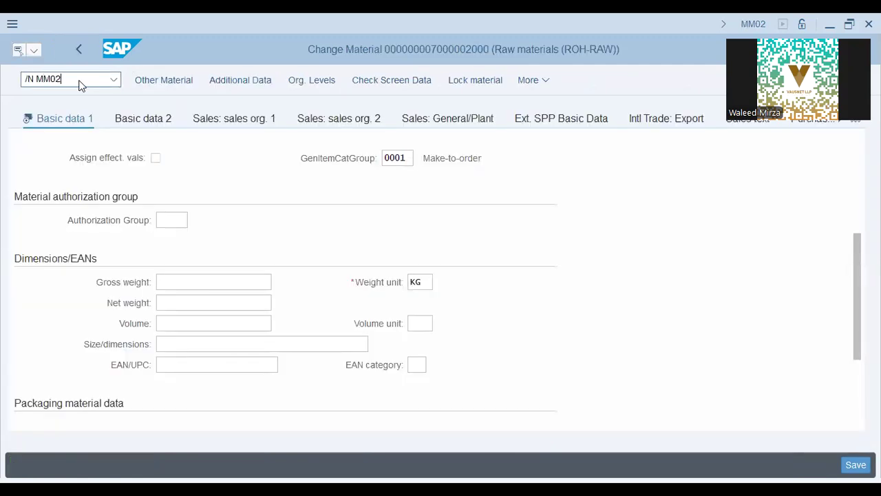
{"action": "key", "text": "Return"}
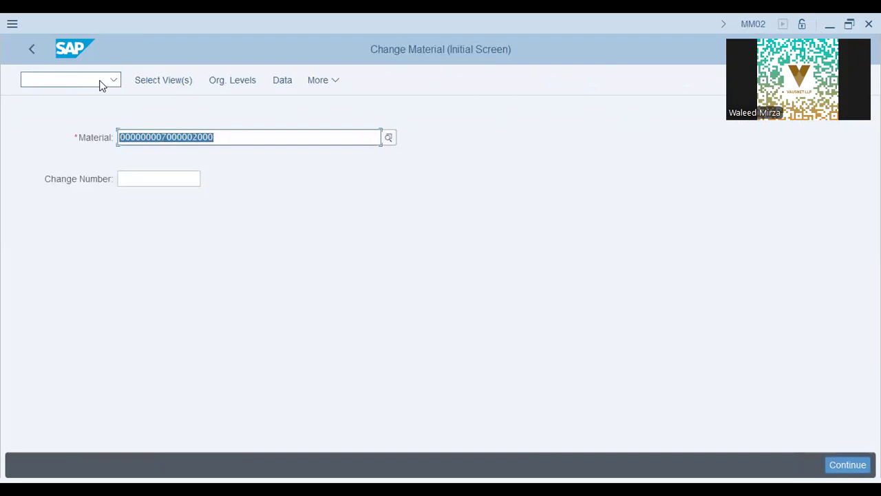
{"action": "left_click", "coordinate": [173, 84]}
{"action": "left_click", "coordinate": [288, 136]}
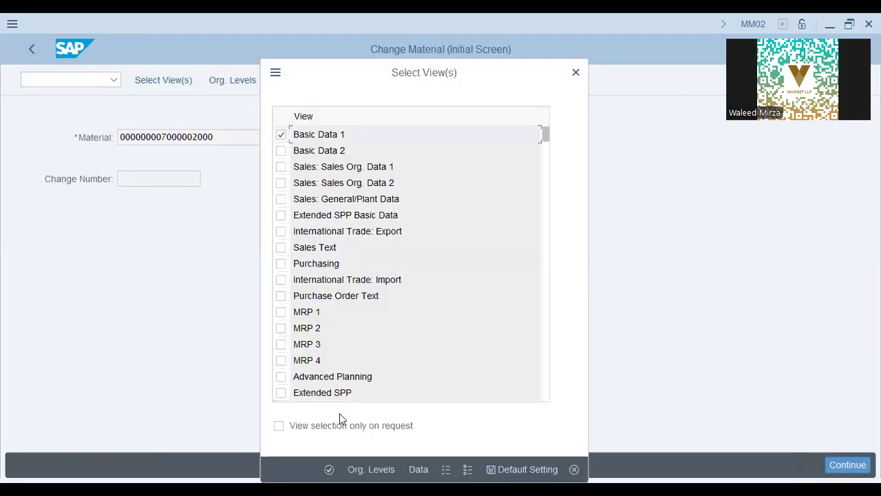
{"action": "key", "text": "Return"}
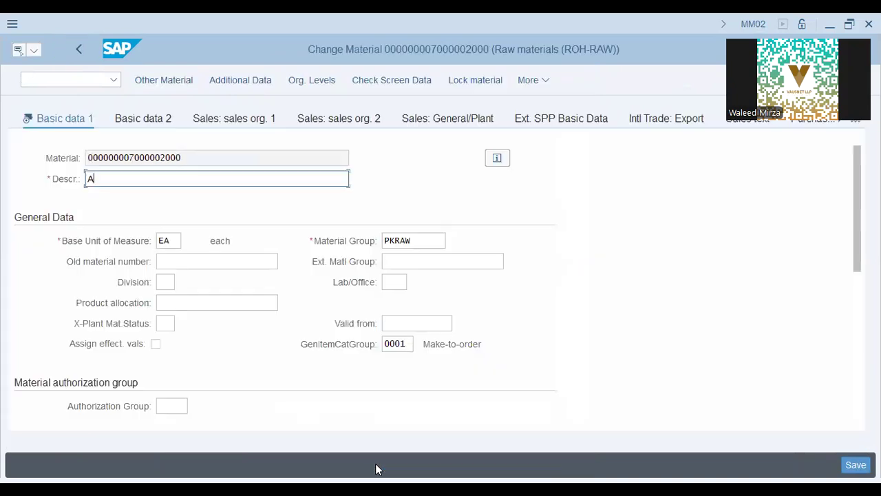
{"action": "key", "text": "BackSpace"}
{"action": "key", "text": "Escape"}
{"action": "scroll", "coordinate": [329, 329], "scroll_direction": "down", "scroll_amount": 3}
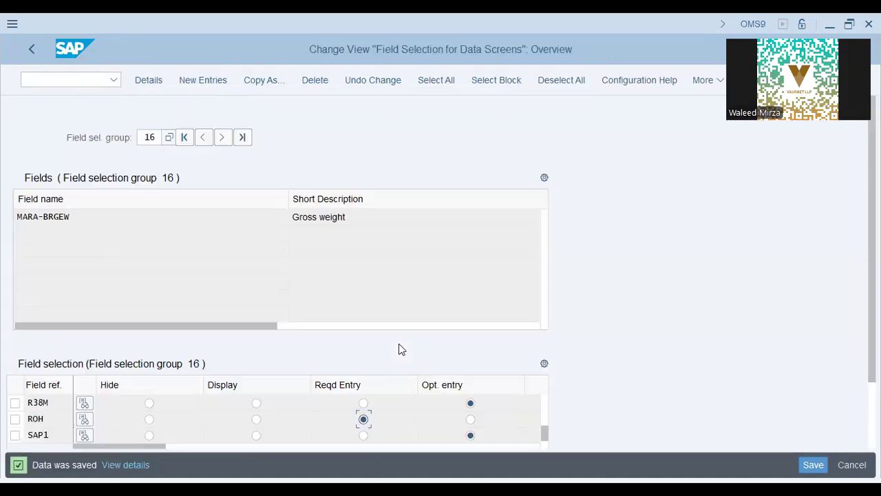
{"action": "left_click", "coordinate": [471, 419]}
Save ROH as optional entry, then set field reference 0001 to Opt. entry and save again
{"action": "key", "text": "ctrl+s"}
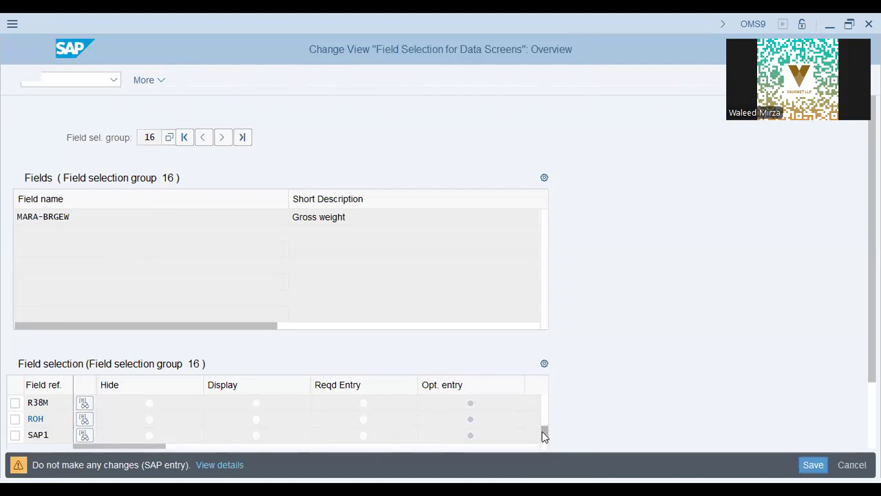
{"action": "left_click", "coordinate": [471, 403]}
{"action": "left_click", "coordinate": [814, 464]}
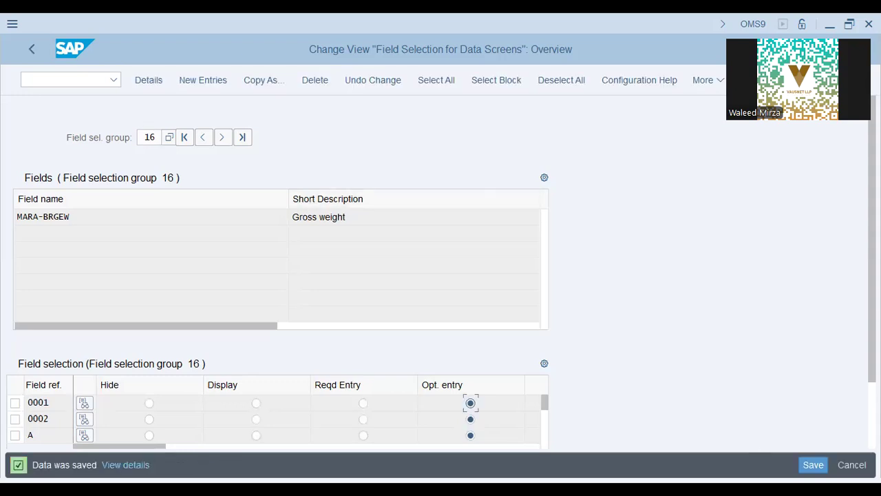
{"action": "key", "text": "ctrl+s"}
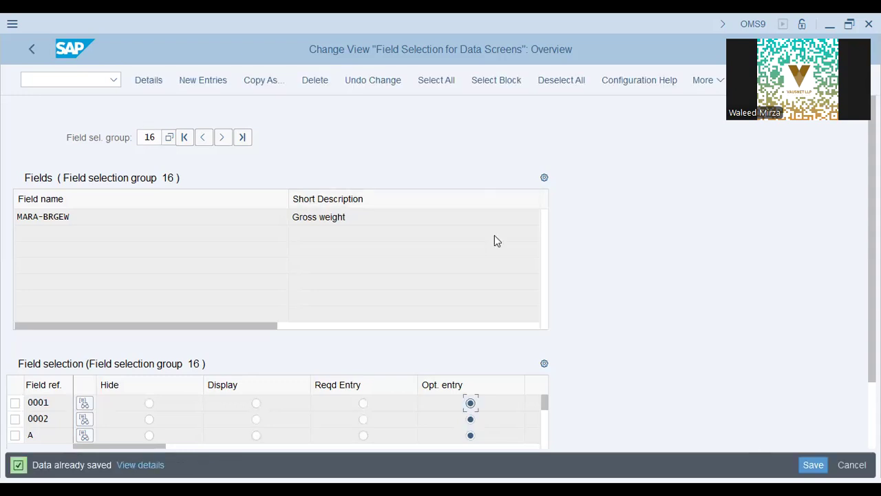
Locate MARA-BRGEW (Gross weight) in the OMSR field groups list by field name
{"action": "left_click", "coordinate": [31, 51]}
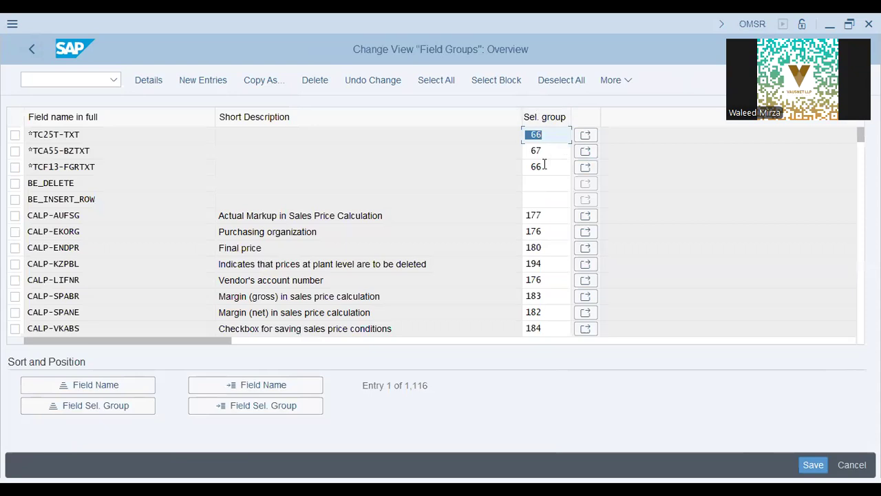
{"action": "left_click", "coordinate": [232, 385]}
{"action": "type", "text": "RA-BRGEW"}
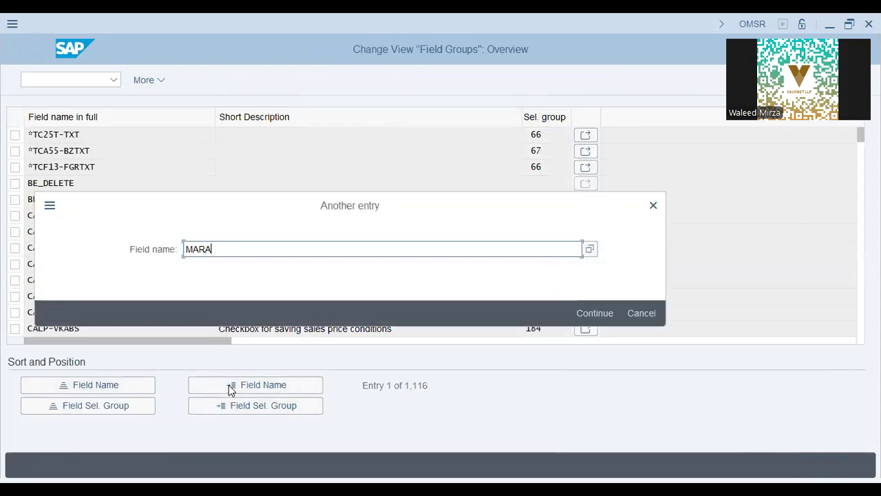
{"action": "key", "text": "Return"}
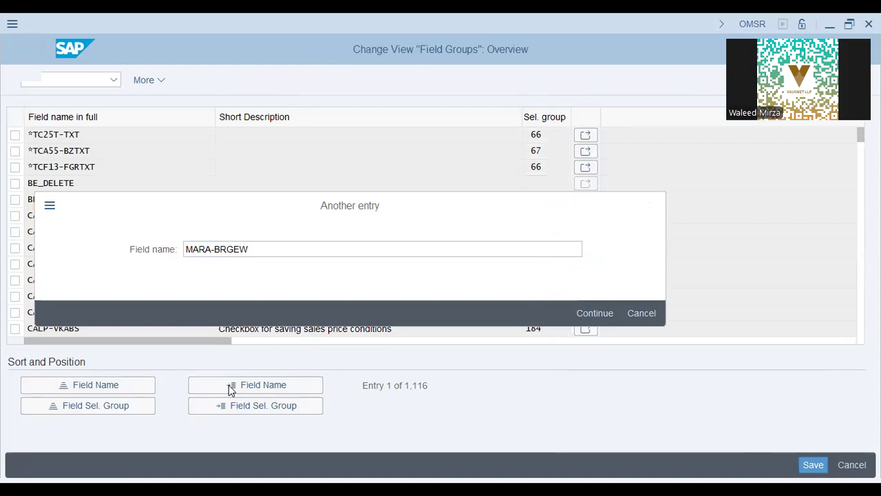
Change MARA-BRGEW's selection group from 16 to 243 and save under the customizing request
{"action": "key", "text": "BackSpace"}
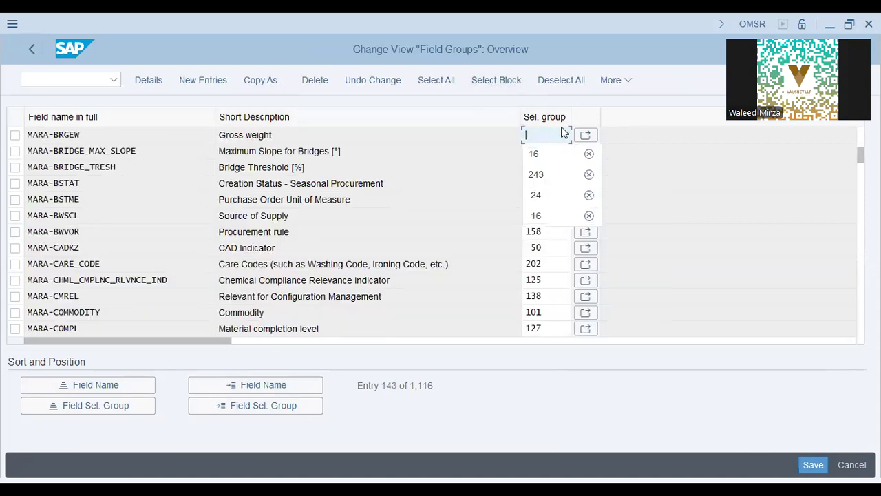
{"action": "key", "text": "Down"}
{"action": "key", "text": "Down"}
{"action": "key", "text": "Return"}
{"action": "key", "text": "Return"}
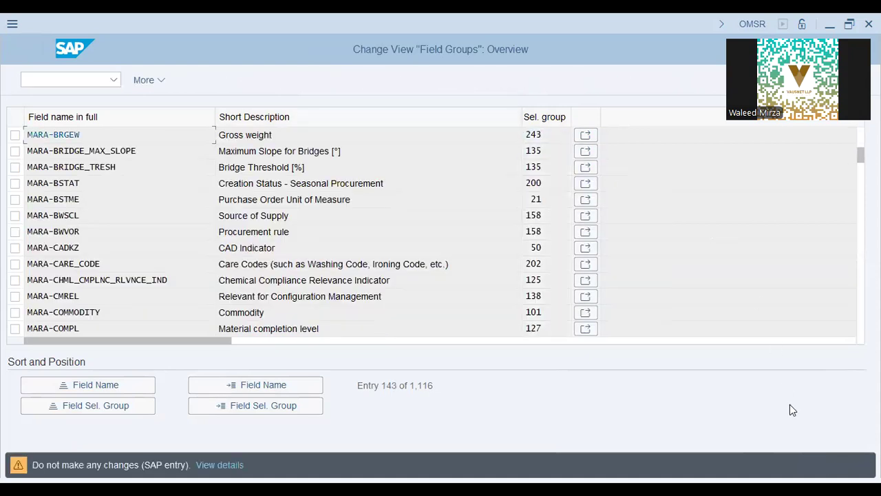
{"action": "key", "text": "Return"}
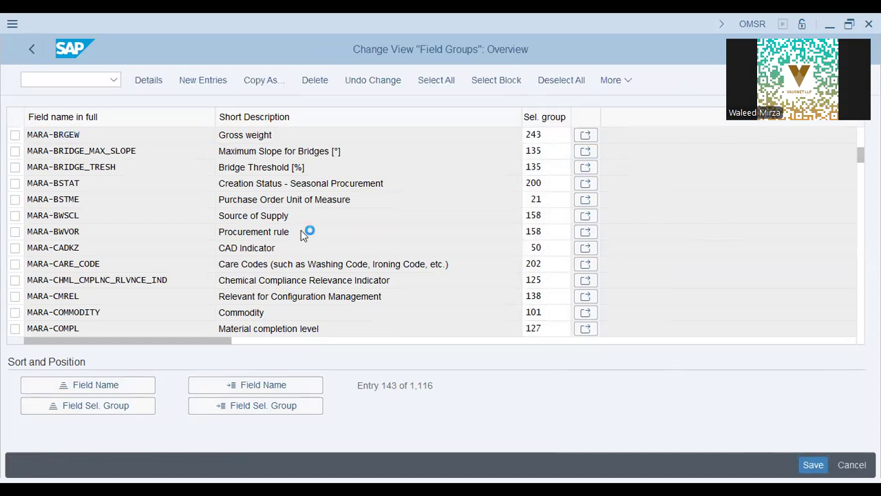
{"action": "left_click", "coordinate": [289, 310]}
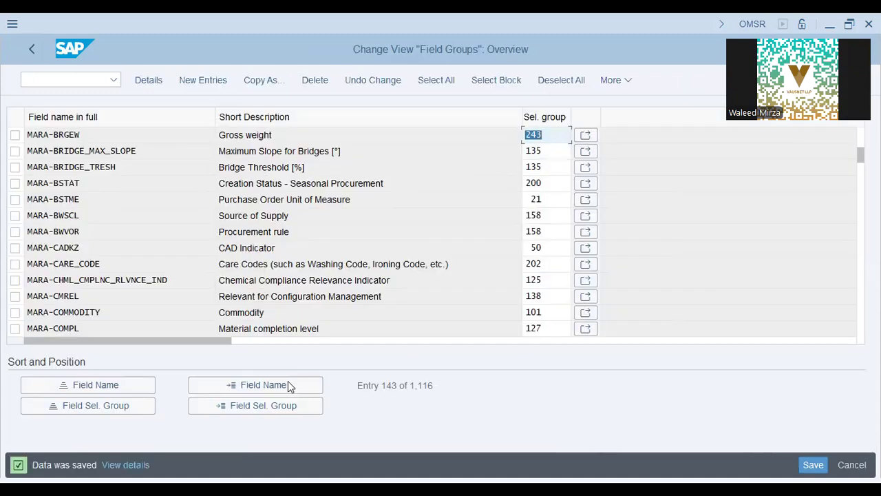
{"action": "key", "text": "alt+Tab"}
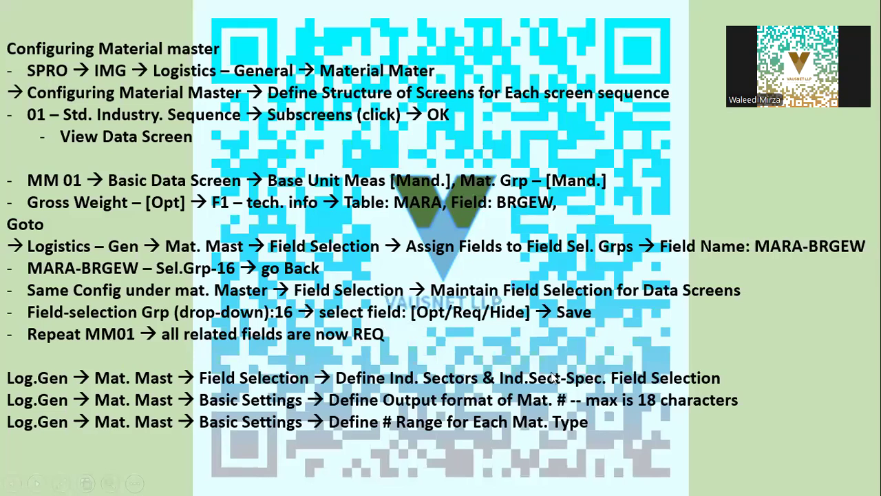
Advance to the number-range slide, then return SAP to the IMG configuration tree
{"action": "left_click", "coordinate": [570, 387]}
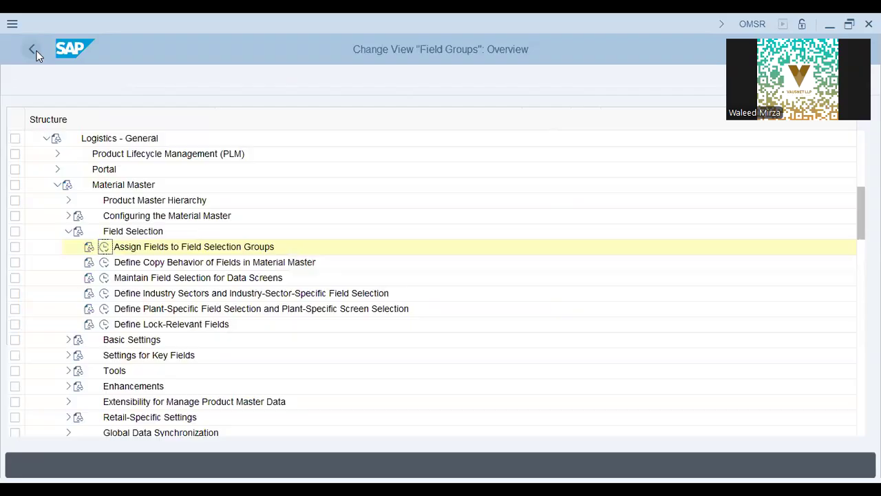
{"action": "left_click", "coordinate": [33, 50]}
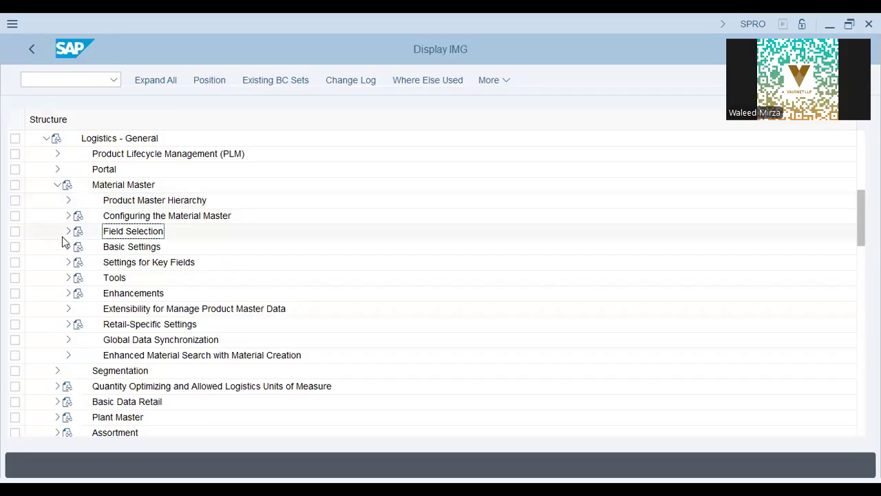
Run Define Number Ranges for Each Material Type and open MATERIALNR's groups for changing
{"action": "left_click", "coordinate": [68, 247]}
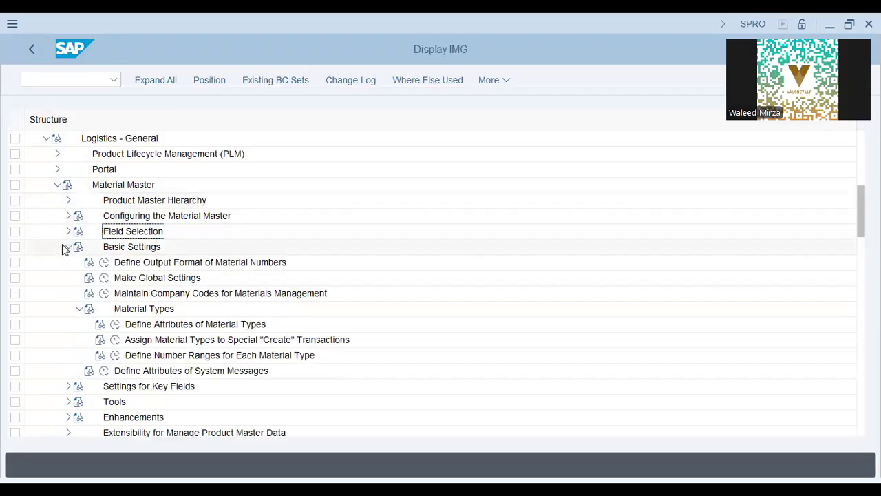
{"action": "left_click", "coordinate": [147, 269]}
{"action": "left_click", "coordinate": [150, 296]}
{"action": "left_click", "coordinate": [148, 313]}
{"action": "left_click", "coordinate": [156, 339]}
{"action": "left_click", "coordinate": [154, 355]}
{"action": "left_click", "coordinate": [116, 354]}
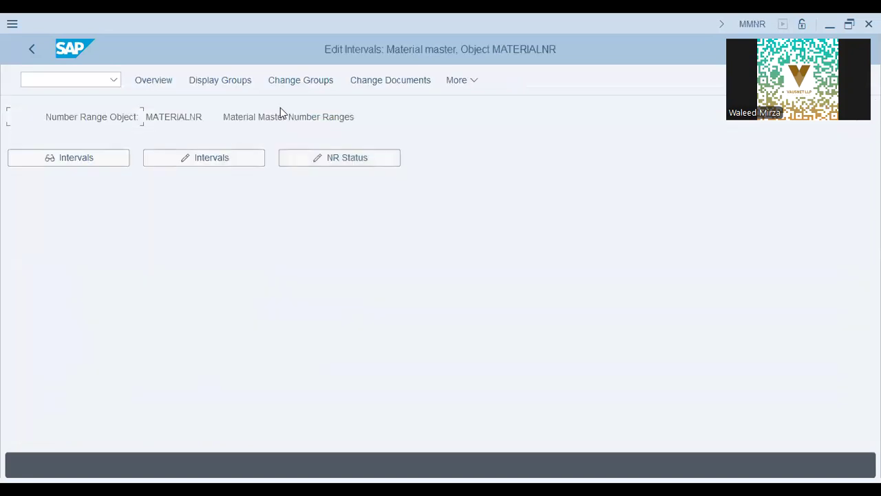
{"action": "left_click", "coordinate": [312, 82]}
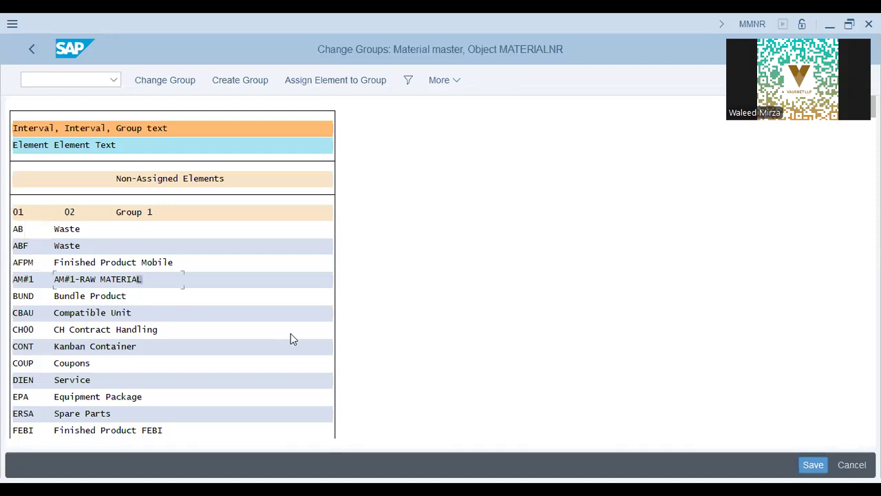
Search the number range group list for material type ROH and jump to it
{"action": "key", "text": "ctrl+f"}
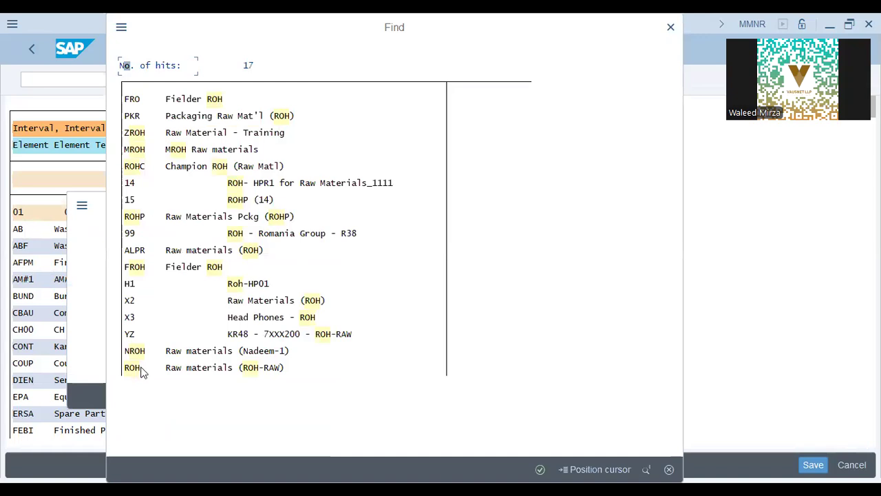
{"action": "double_click", "coordinate": [251, 372]}
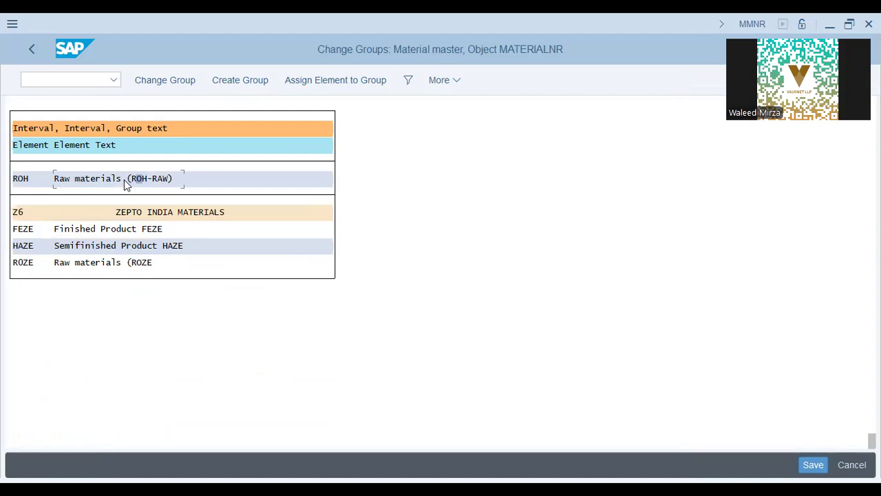
{"action": "scroll", "coordinate": [124, 180], "scroll_direction": "up", "scroll_amount": 5}
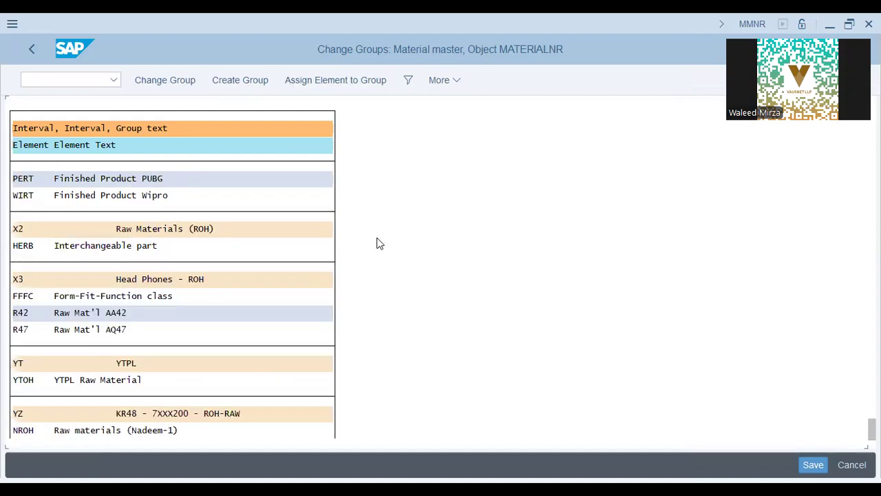
{"action": "key", "text": "ctrl+f"}
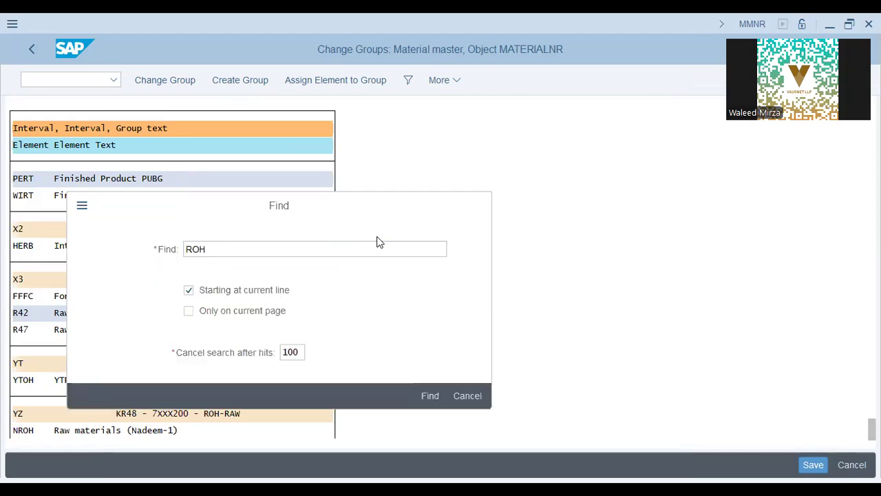
{"action": "key", "text": "Return"}
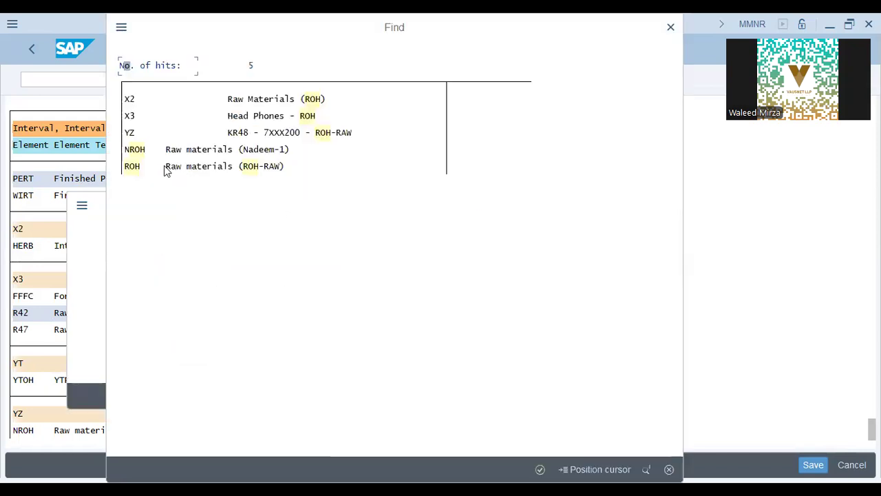
{"action": "left_click", "coordinate": [222, 171]}
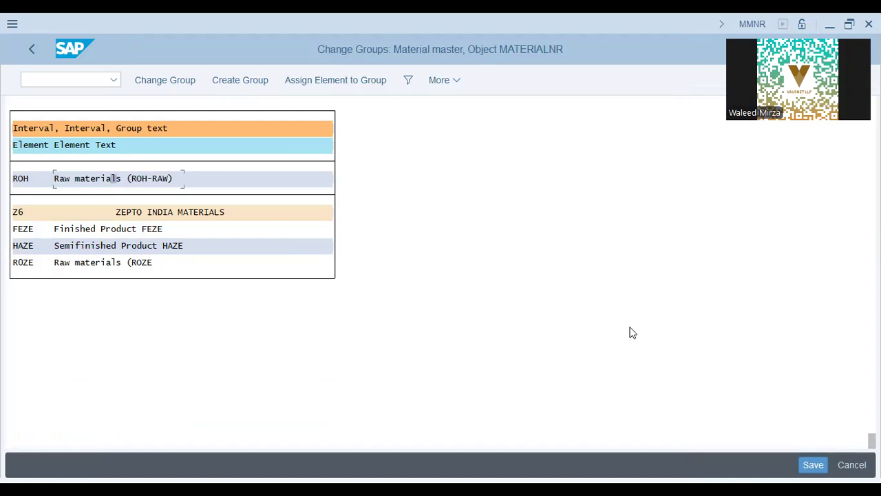
Inspect group YZ containing ROH, then open MATERIALNR's intervals for editing
{"action": "scroll", "coordinate": [185, 199], "scroll_direction": "up", "scroll_amount": 1}
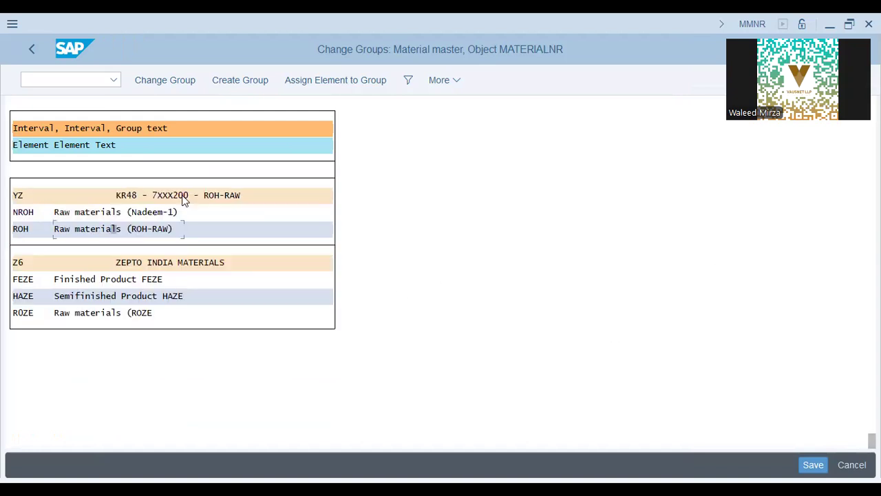
{"action": "left_click", "coordinate": [207, 195]}
{"action": "left_click", "coordinate": [141, 196]}
{"action": "left_click", "coordinate": [176, 195]}
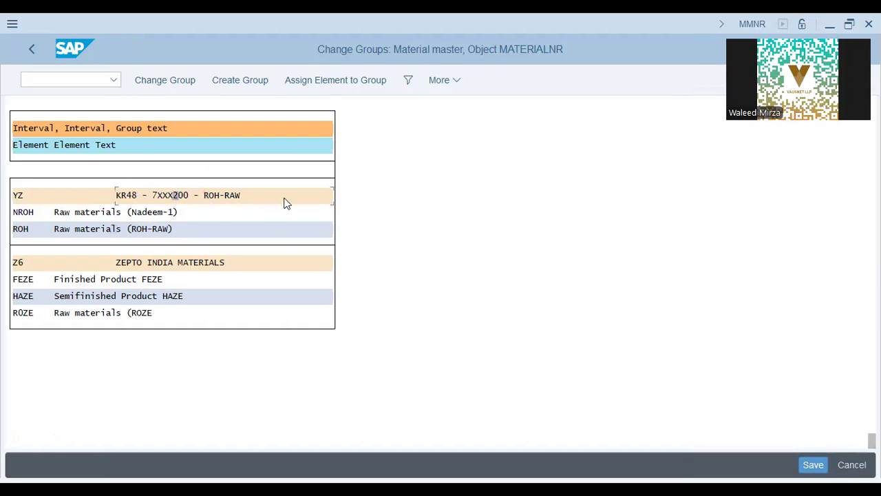
{"action": "left_click", "coordinate": [32, 48]}
{"action": "left_click", "coordinate": [208, 167]}
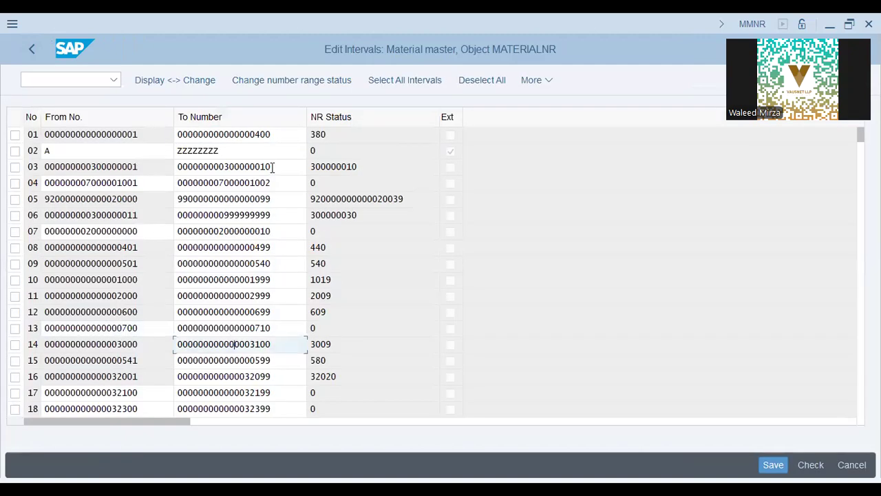
Review the upper limits of intervals 05 and 07 and interval 02's external flag, leaving unchanged
{"action": "left_click", "coordinate": [258, 199]}
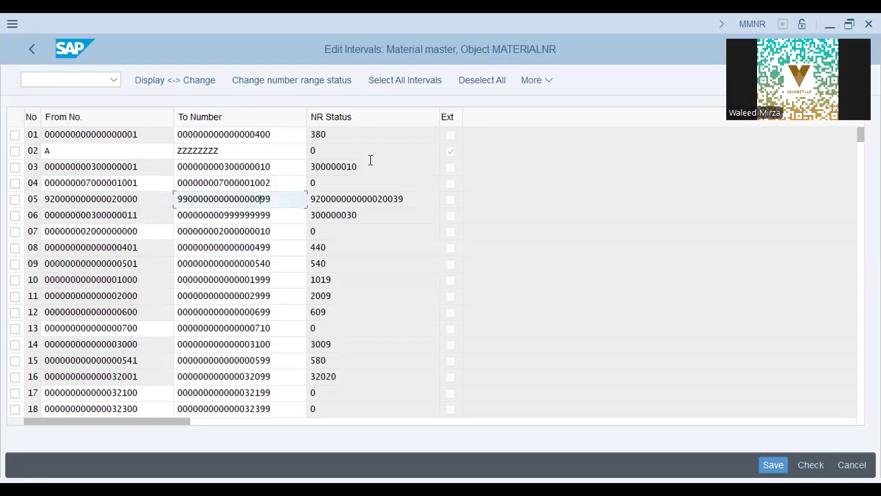
{"action": "left_click", "coordinate": [452, 154]}
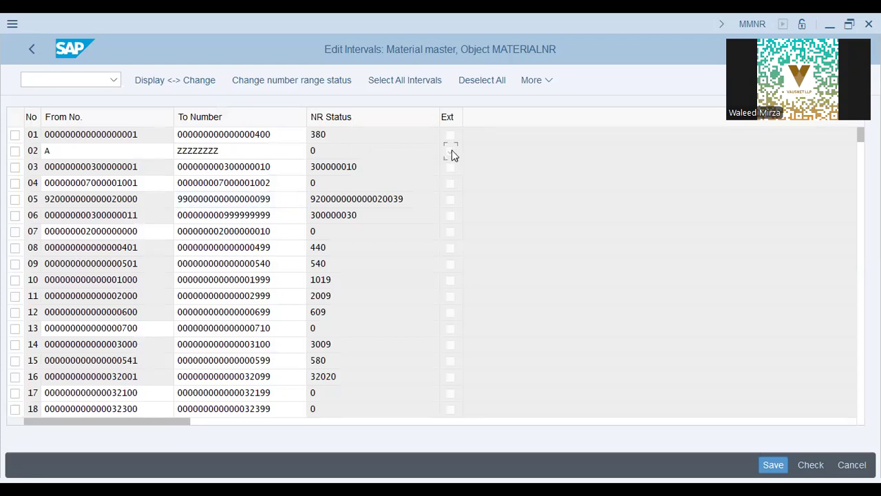
{"action": "left_click", "coordinate": [452, 153]}
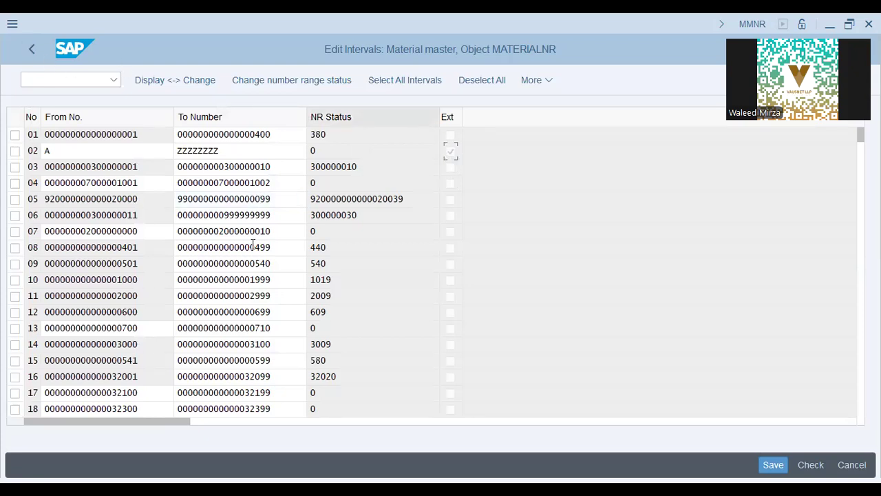
{"action": "left_click", "coordinate": [273, 230]}
{"action": "left_click", "coordinate": [282, 230]}
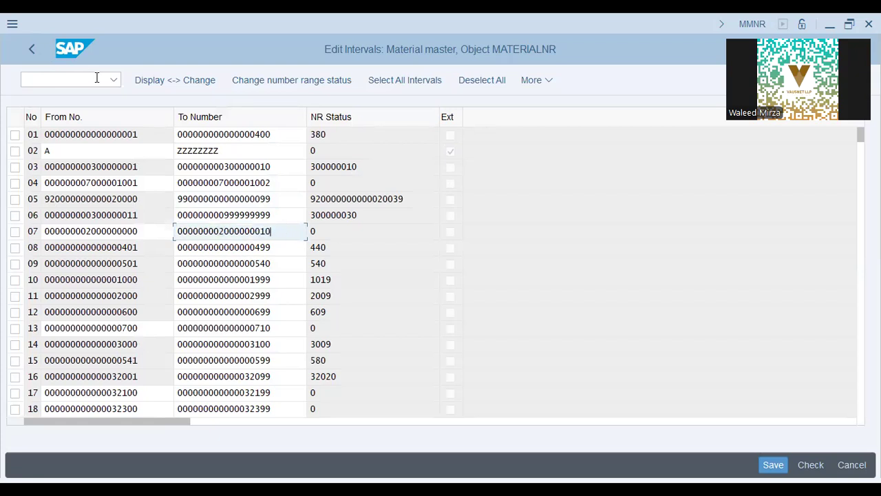
{"action": "left_click", "coordinate": [31, 50]}
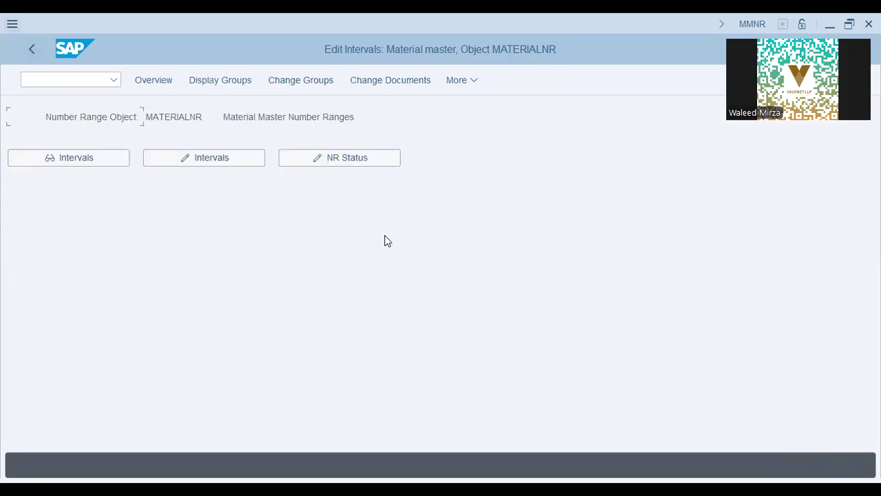
{"action": "key", "text": "alt+Tab"}
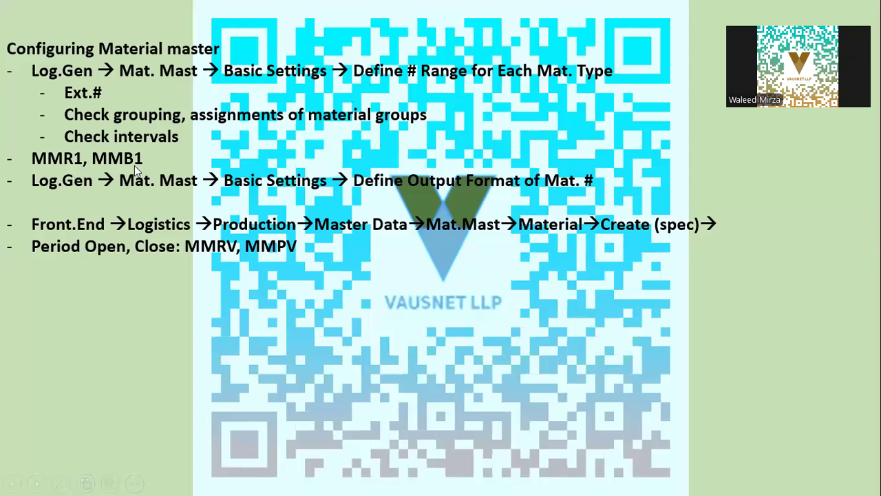
Start transaction MMR1 to create a raw material, defaulting to Raw Materials Pckg (ROHP)
{"action": "key", "text": "alt+Tab"}
{"action": "left_click", "coordinate": [64, 78]}
{"action": "type", "text": "/N MMR1"}
{"action": "key", "text": "Return"}
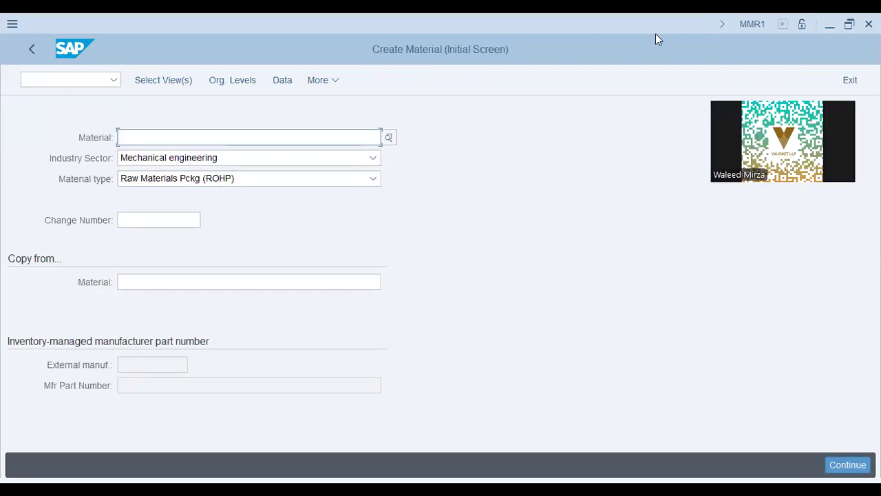
Run /nMMB1 to open Create Material for semifinished product HALB
{"action": "left_click", "coordinate": [49, 80]}
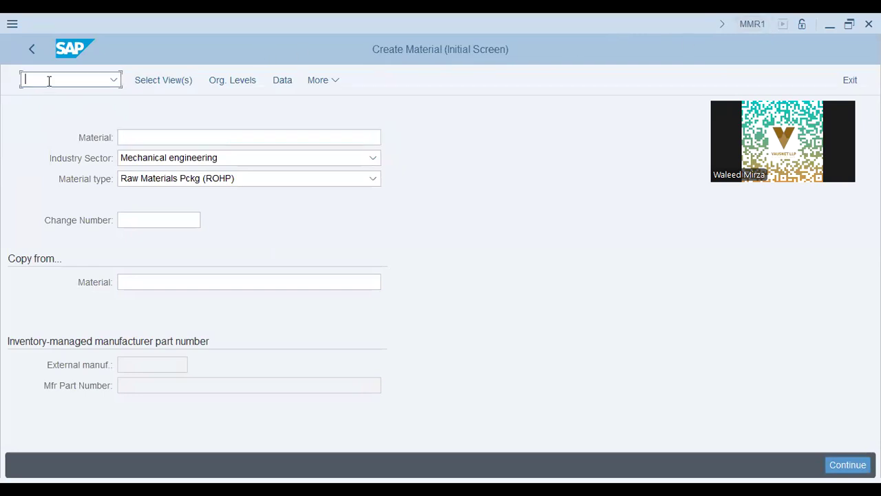
{"action": "type", "text": "/nMMB1"}
{"action": "key", "text": "Return"}
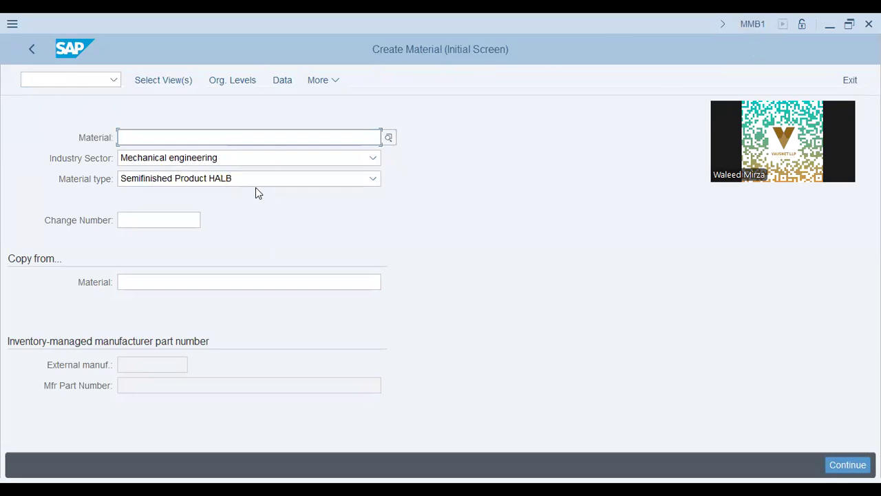
Glance at the slides, then return to SAP and begin entering transaction /N MMRV
{"action": "key", "text": "alt+Tab"}
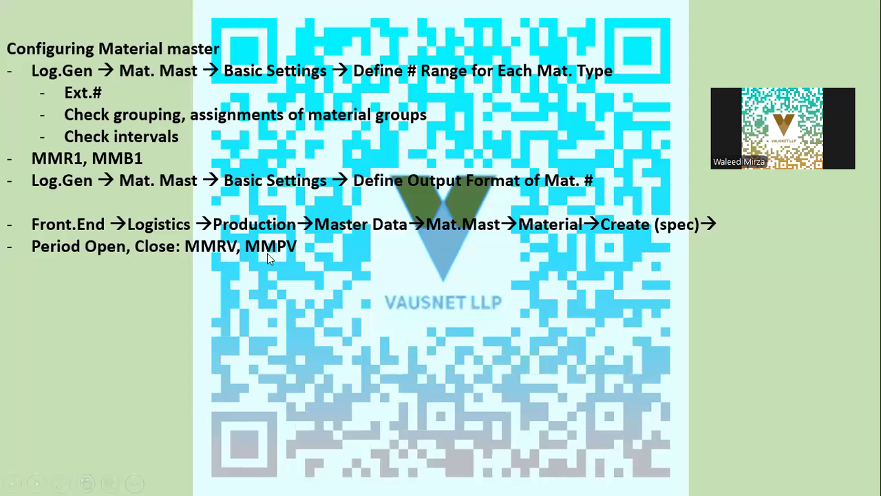
{"action": "key", "text": "alt+Tab"}
{"action": "left_click", "coordinate": [76, 78]}
{"action": "type", "text": "/N MMRB"}
{"action": "key", "text": "BackSpace"}
Run MMRV to show company code AA42's posting periods, then advance to the Bill Of Material slide
{"action": "type", "text": "V"}
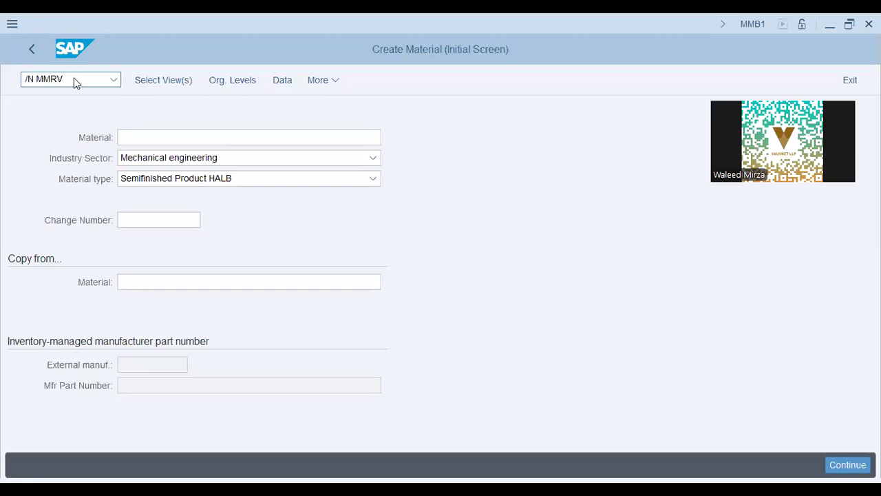
{"action": "key", "text": "Return"}
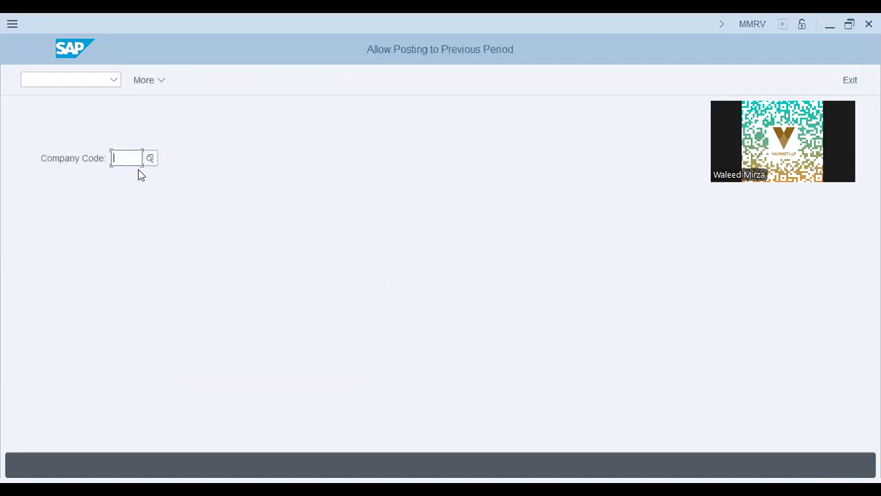
{"action": "key", "text": "alt+Tab"}
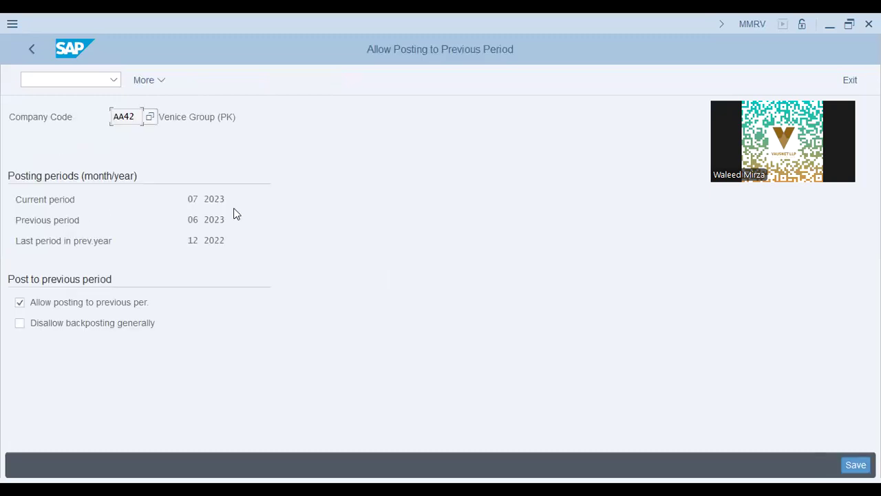
{"action": "left_click", "coordinate": [225, 199]}
{"action": "double_click", "coordinate": [193, 218]}
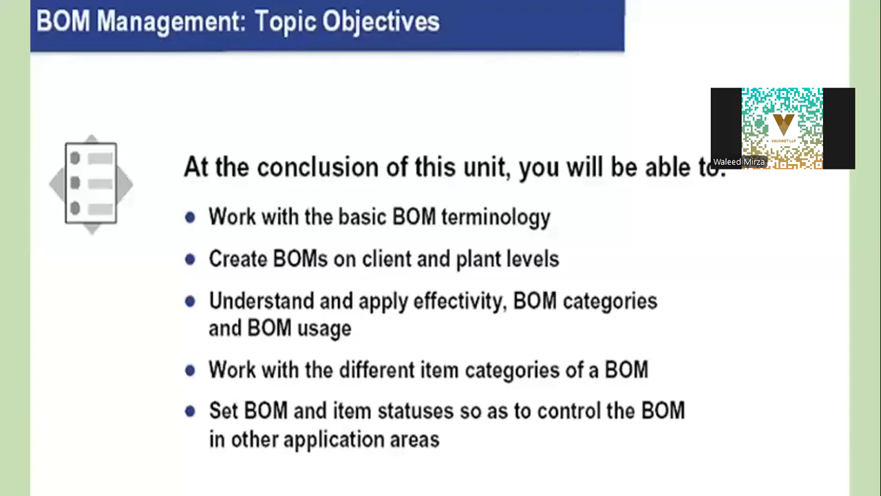
{"action": "key", "text": "Right"}
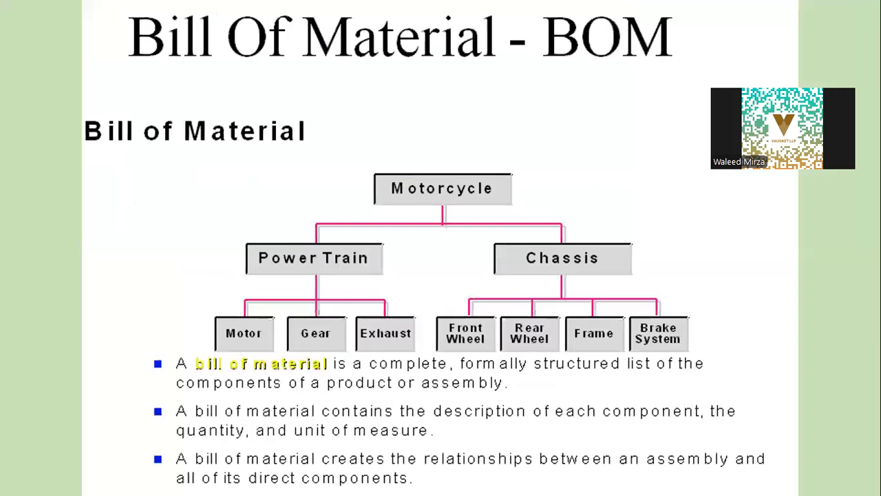